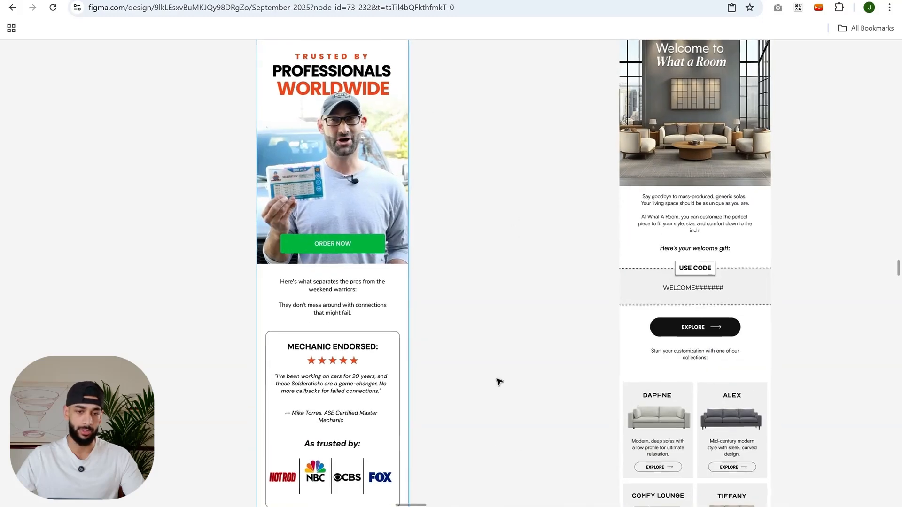
- Examine the Solderstick Email 4 design and the What A Room Email 25 design, including its discount code section and sofa collection grid
scroll(469, 157, "up", 5)
scroll(543, 317, "down", 3)
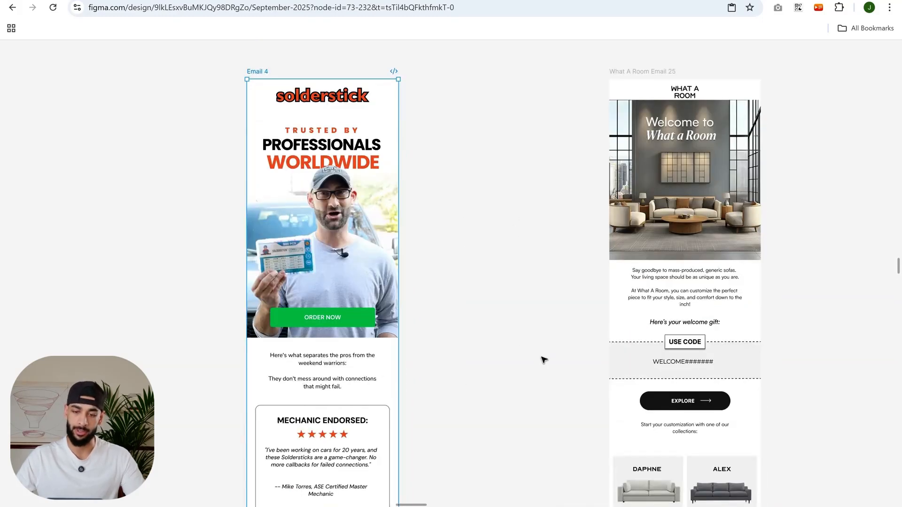
left_click_drag(508, 348, 344, 211)
left_click_drag(667, 188, 607, 360)
left_click(413, 110)
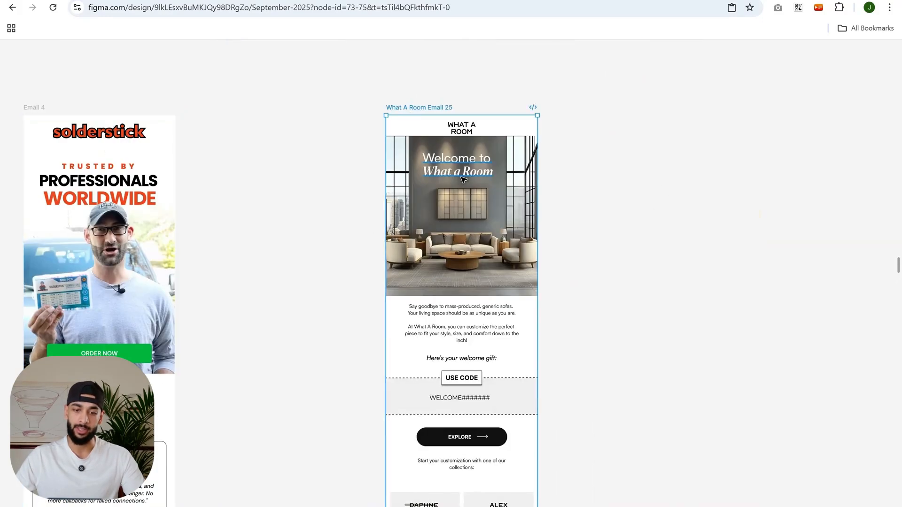
scroll(587, 292, "down", 5)
scroll(522, 179, "up", 4)
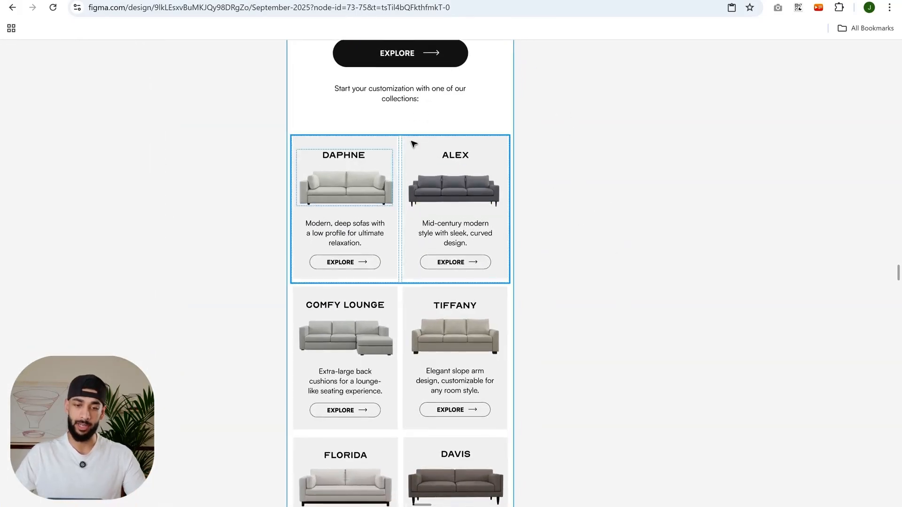
scroll(413, 216, "down", 2)
scroll(636, 282, "up", 3)
scroll(658, 277, "down", 4)
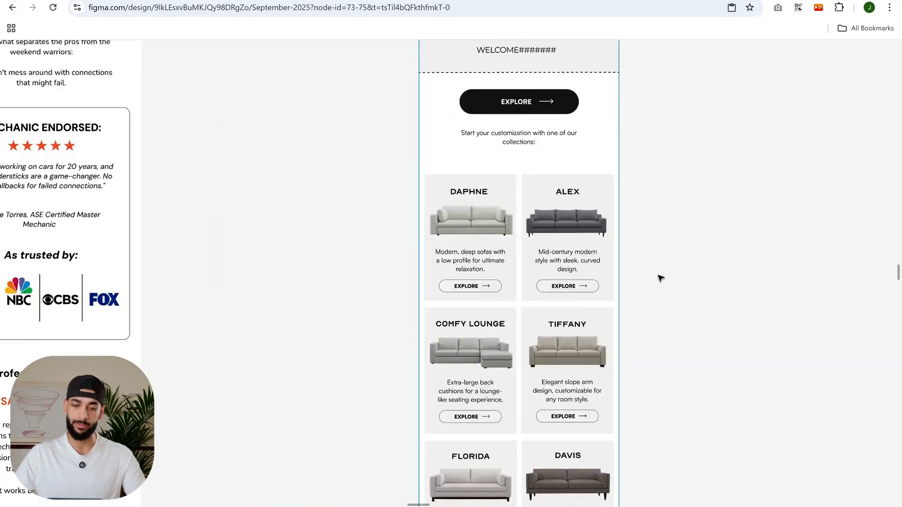
scroll(544, 189, "up", 4)
scroll(479, 188, "up", 3)
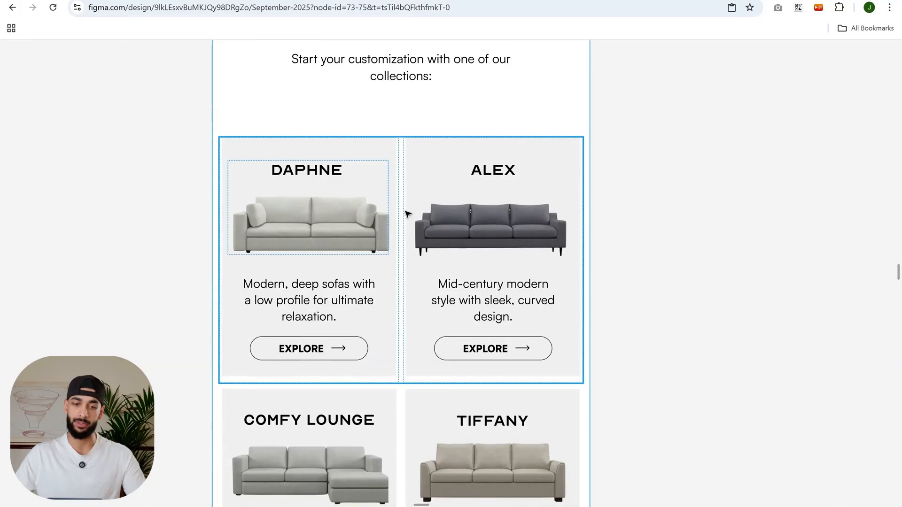
scroll(564, 210, "down", 3)
scroll(595, 364, "down", 4)
scroll(594, 365, "up", 1)
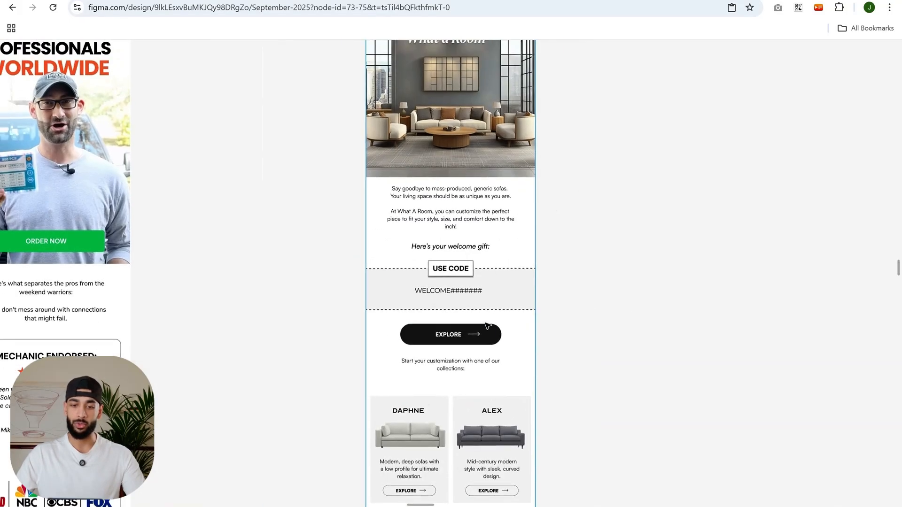
scroll(448, 285, "up", 4)
scroll(347, 250, "up", 2)
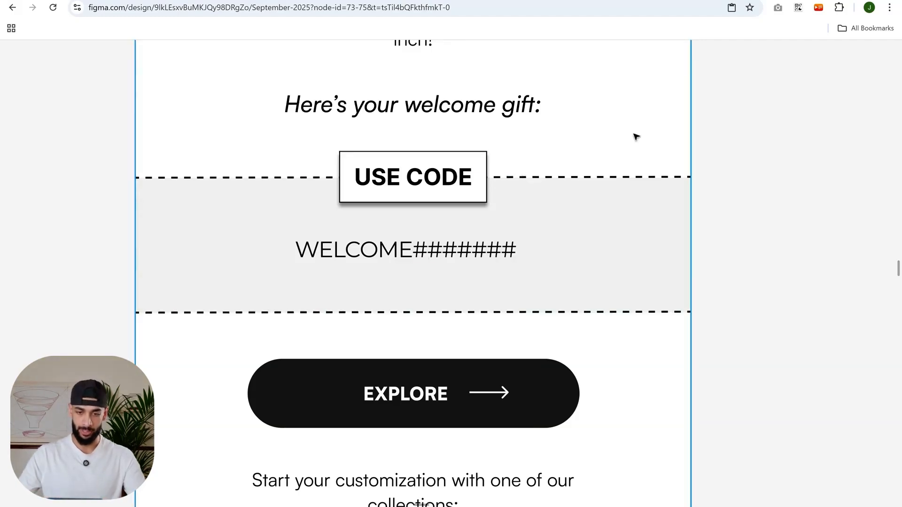
scroll(638, 221, "down", 5)
scroll(692, 270, "down", 10)
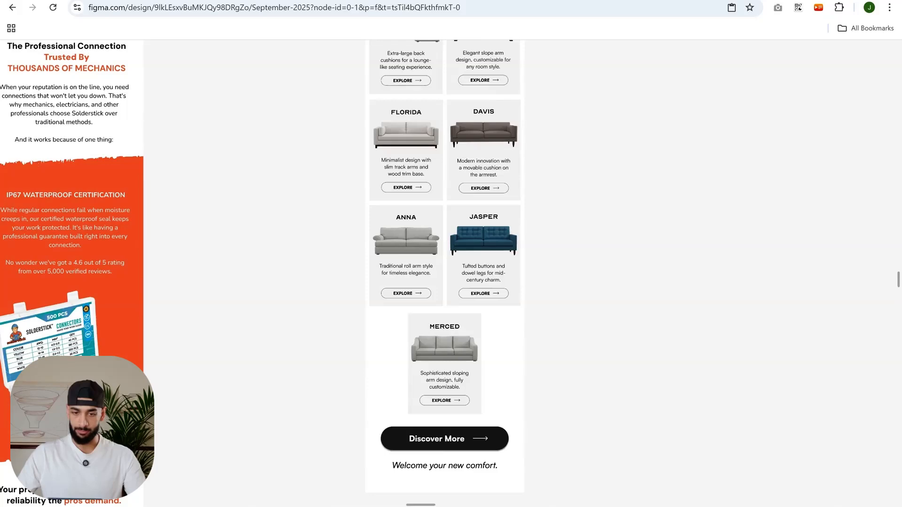
- Look over the board with both email designs and the "Implement Figma Emails inside Klaviyo" outline
scroll(757, 176, "down", 2)
left_click_drag(757, 176, 719, 423)
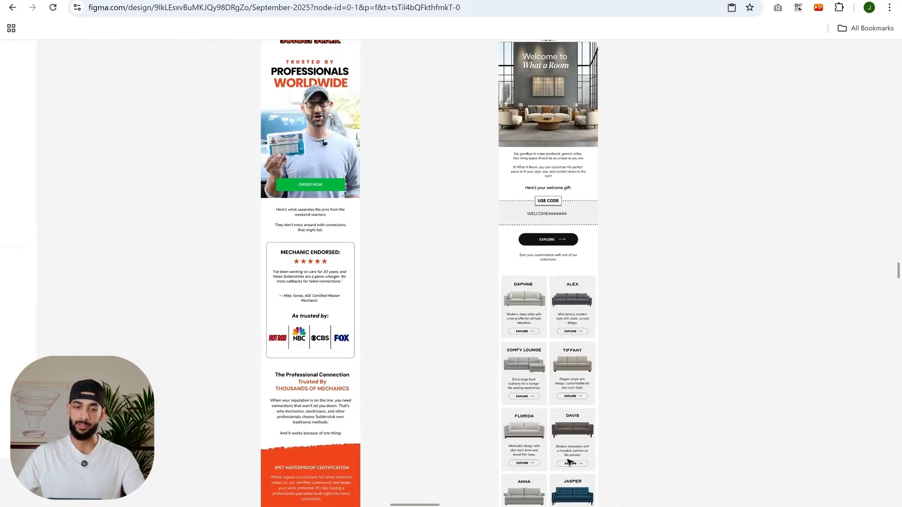
left_click_drag(418, 391, 511, 419)
scroll(512, 418, "down", 4)
left_click_drag(386, 389, 685, 317)
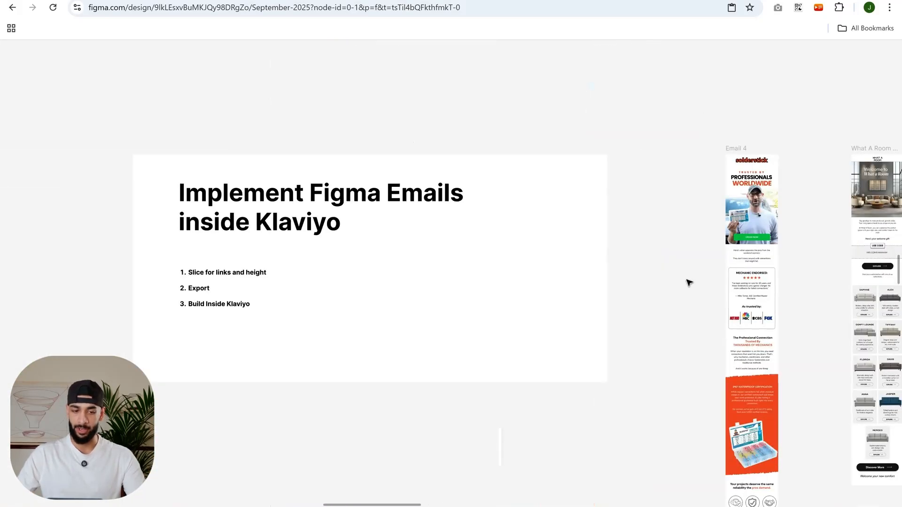
left_click_drag(689, 283, 489, 347)
left_click_drag(525, 229, 532, 202)
left_click(451, 205)
left_click_drag(469, 198, 379, 157)
scroll(472, 183, "up", 4)
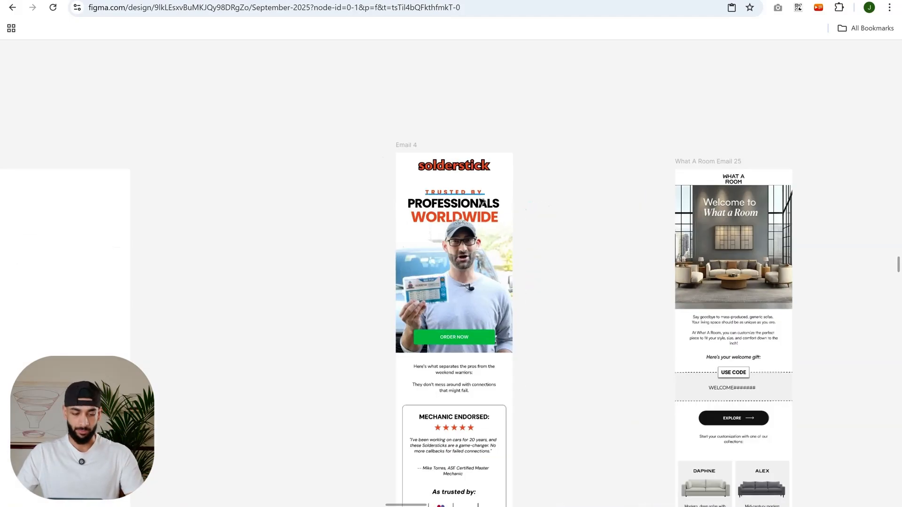
- Show the hidden editor interface while keeping Email 4 in view
key("ctrl+backslash")
left_click_drag(578, 265, 558, 276)
scroll(547, 320, "up", 1)
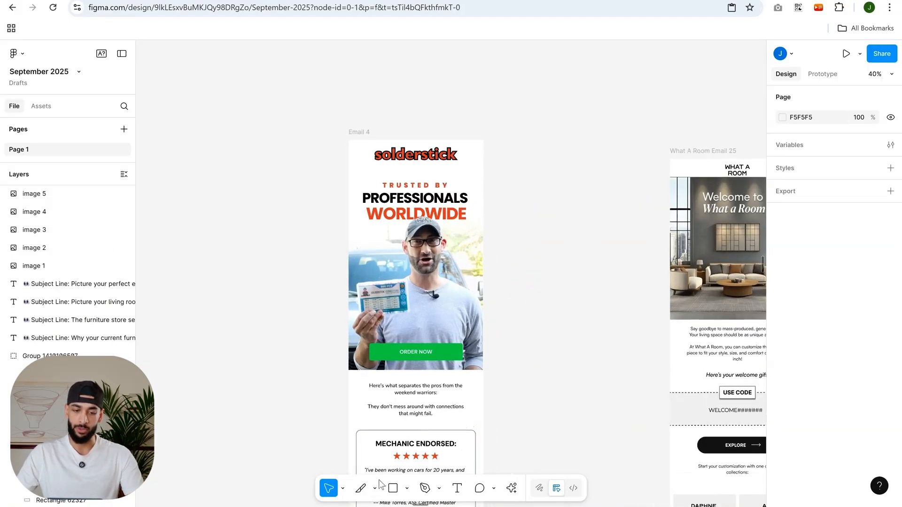
left_click(362, 493)
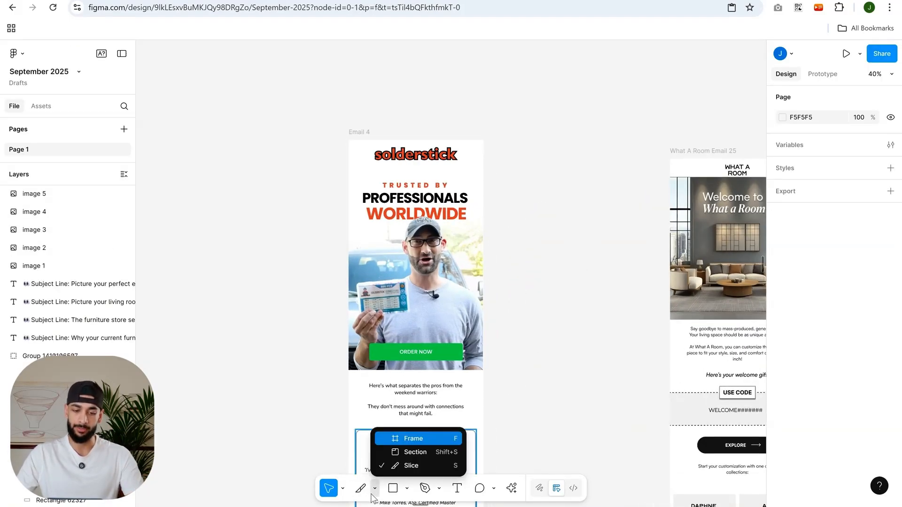
left_click(418, 464)
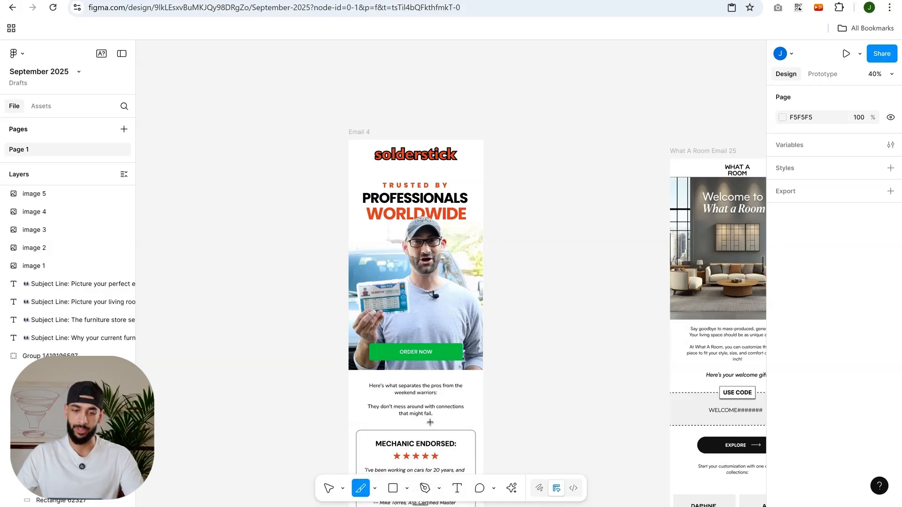
scroll(462, 183, "up", 3)
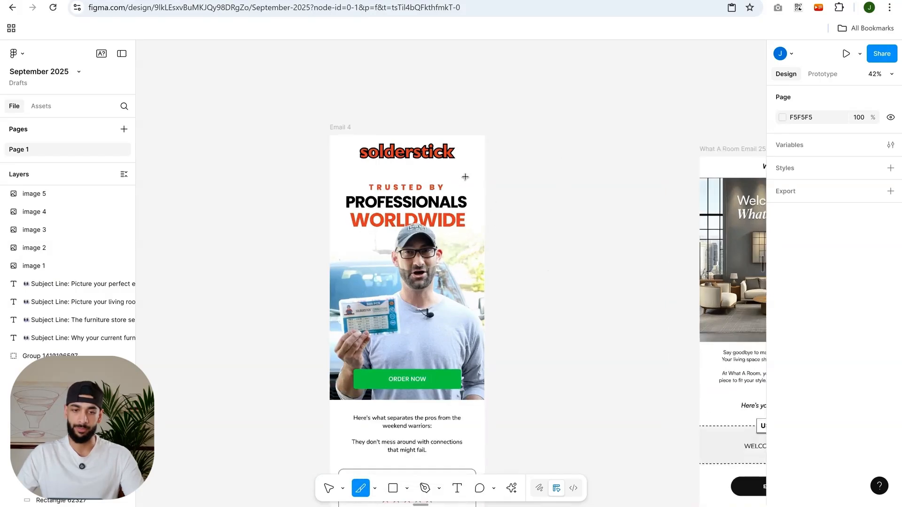
scroll(308, 131, "up", 1)
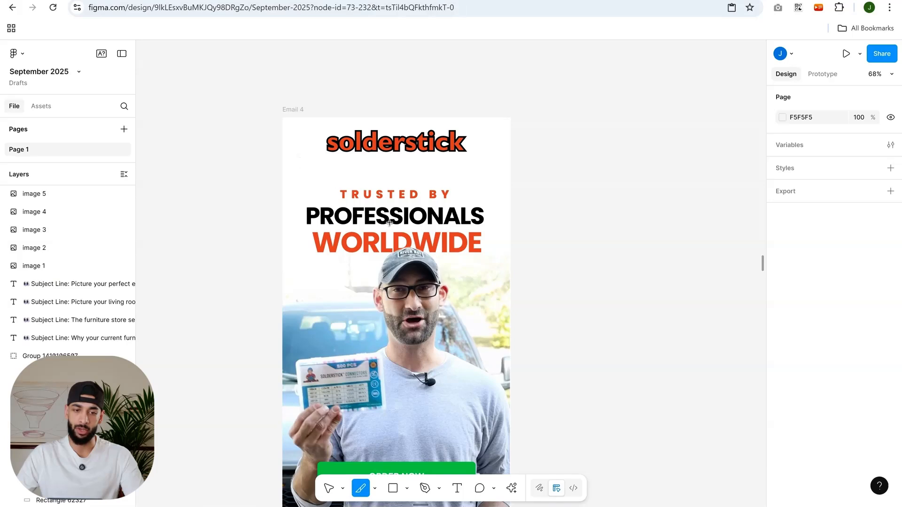
left_click_drag(300, 161, 399, 229)
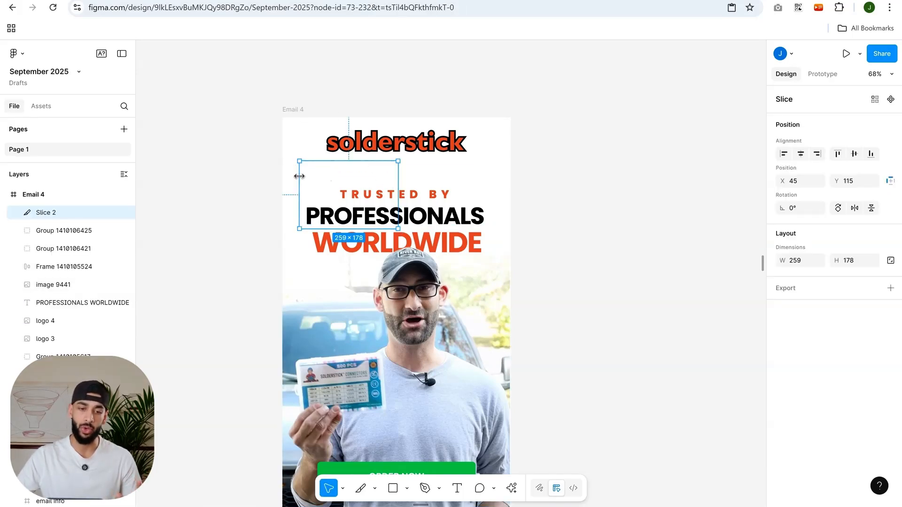
key("Delete")
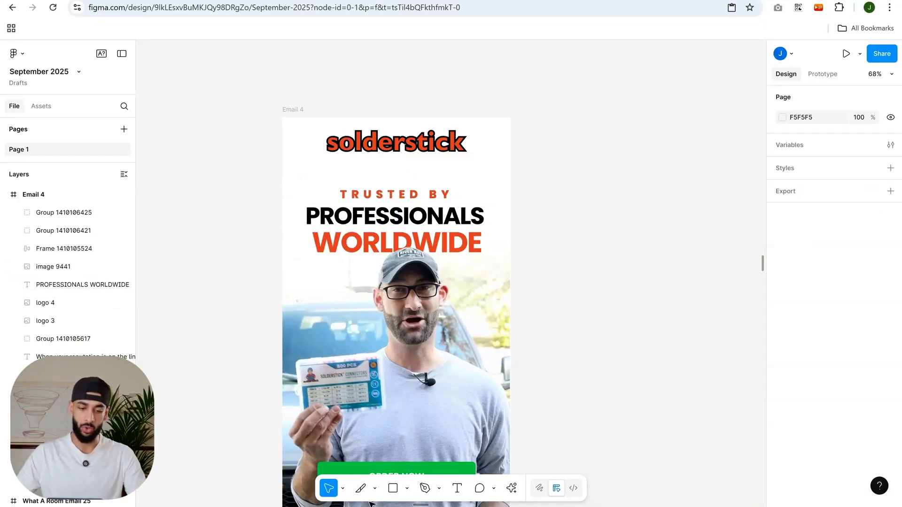
- Draw a slice about 231 high over the Solderstick logo and headline in Email 4, and set its width to 600
left_click(361, 488)
scroll(360, 129, "up", 2)
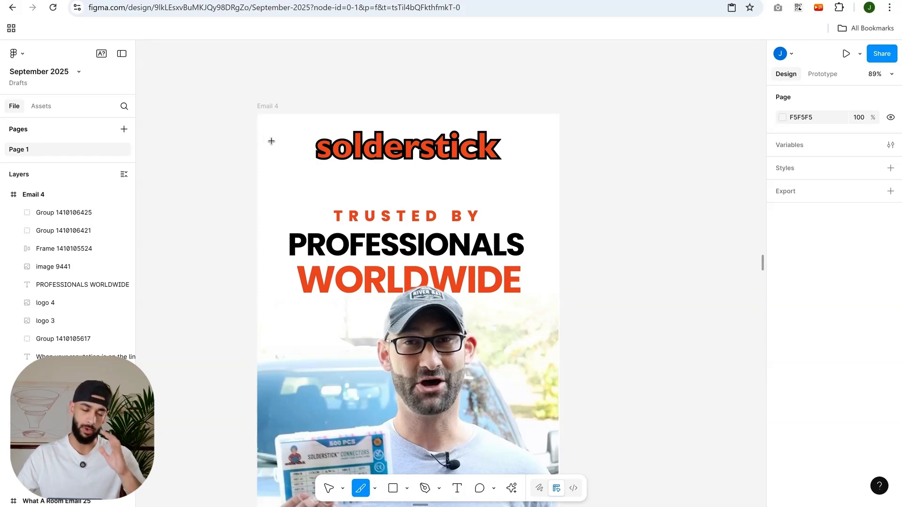
left_click_drag(271, 141, 451, 258)
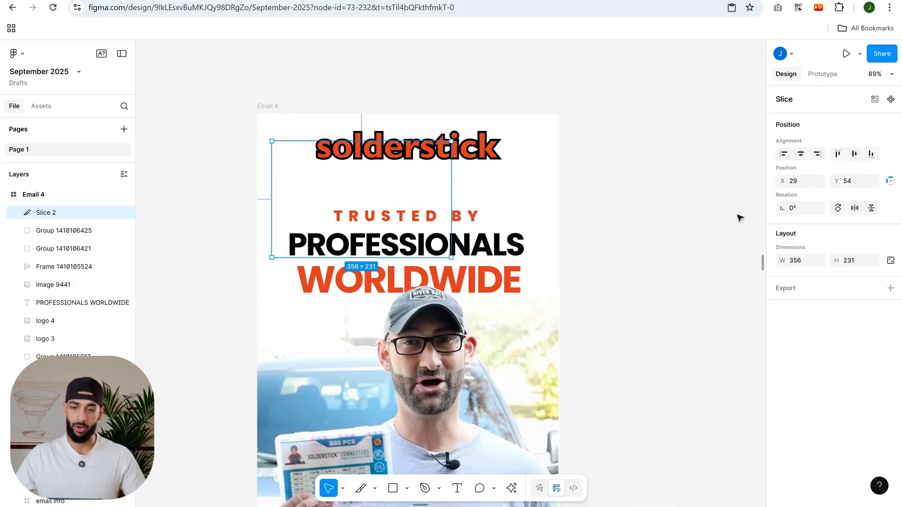
left_click(803, 260)
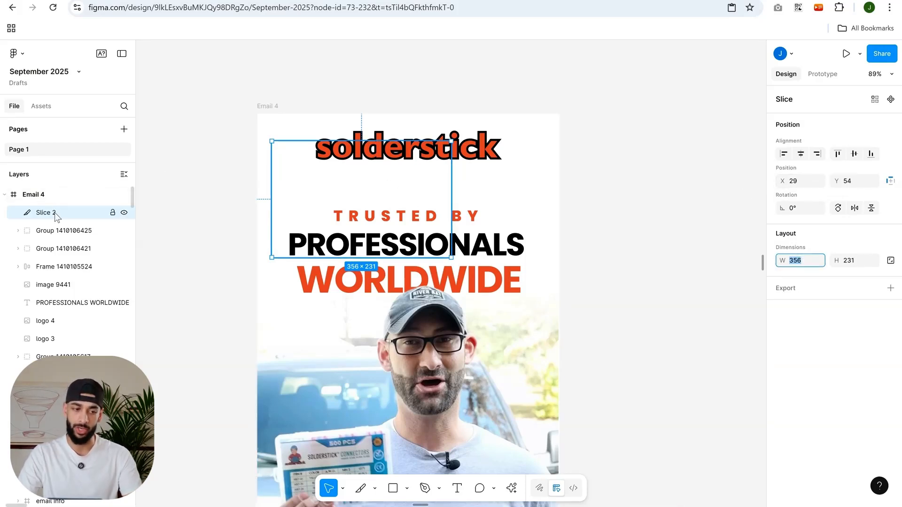
type("600")
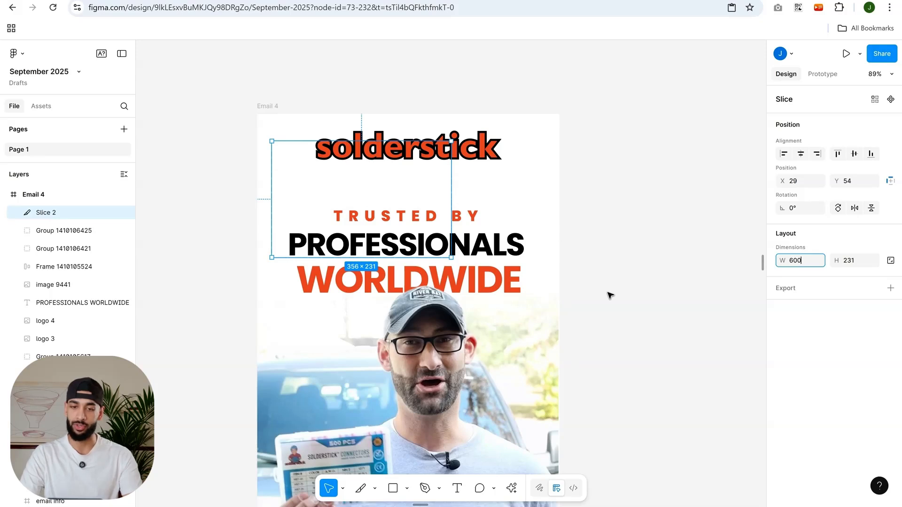
key("Return")
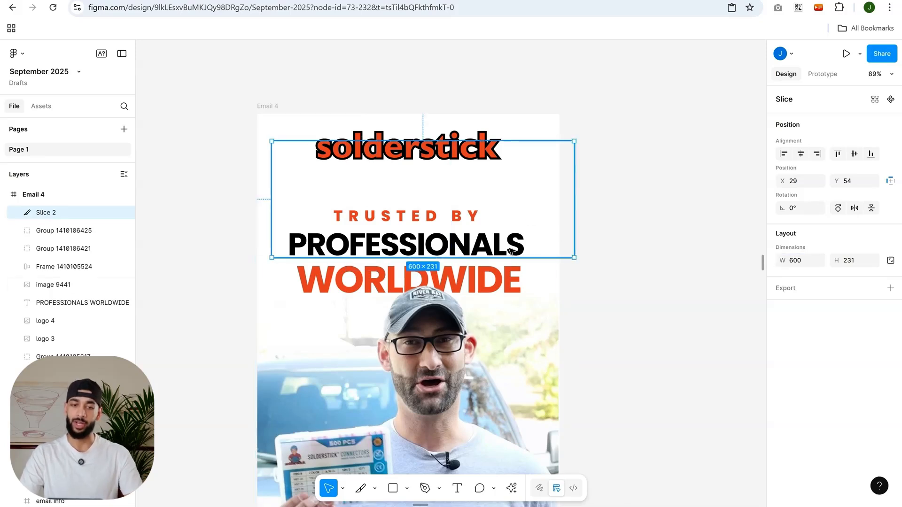
- Align the slice to the horizontal center and top edge of the Email 4 frame
scroll(376, 174, "up", 2)
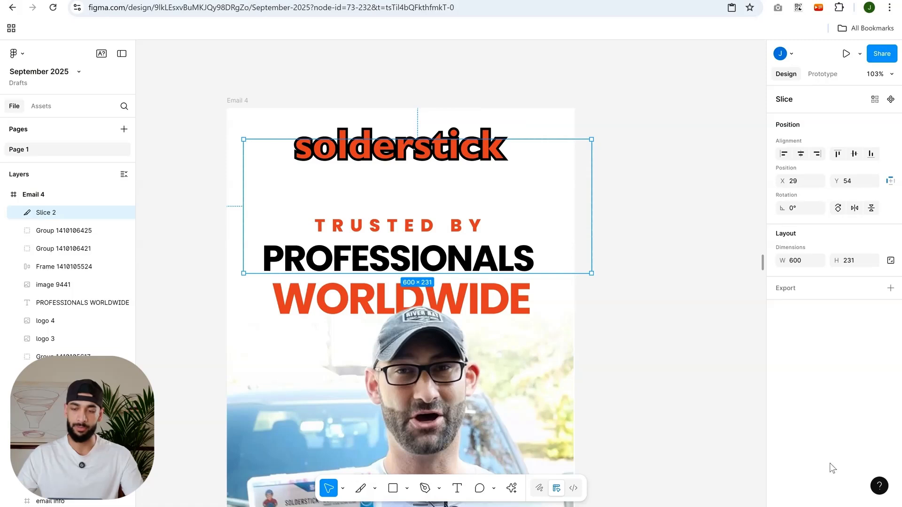
left_click(800, 154)
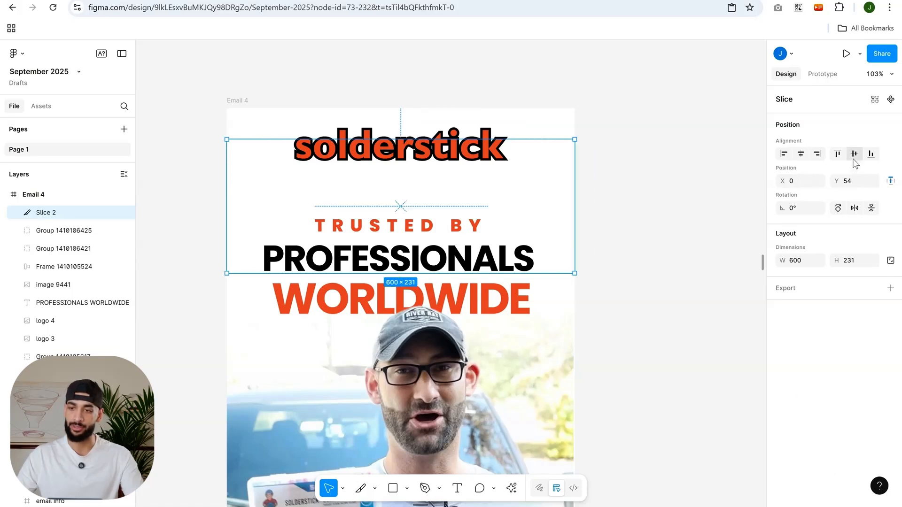
left_click(838, 155)
- Shorten the slice to a height of about 147 so it covers only the Solderstick logo area
left_click_drag(470, 242, 466, 208)
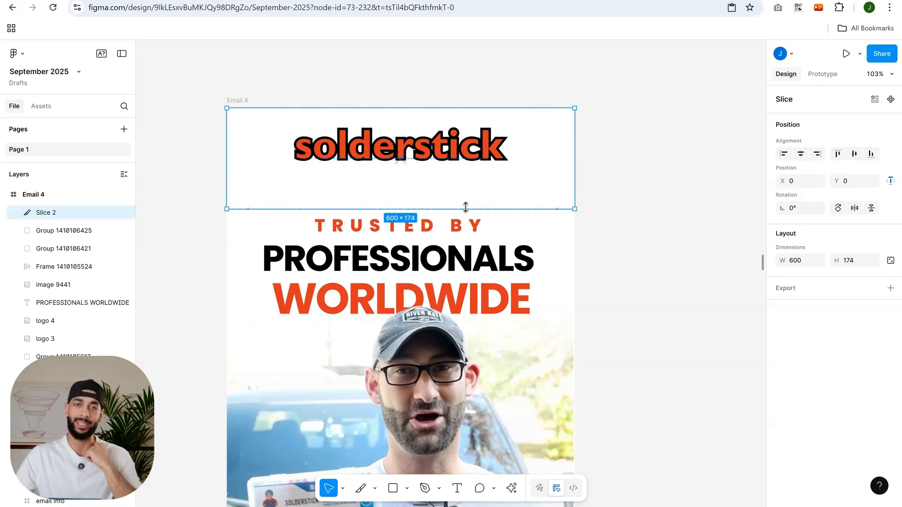
left_click_drag(466, 207, 465, 194)
scroll(584, 207, "right", 3)
scroll(557, 221, "down", 3)
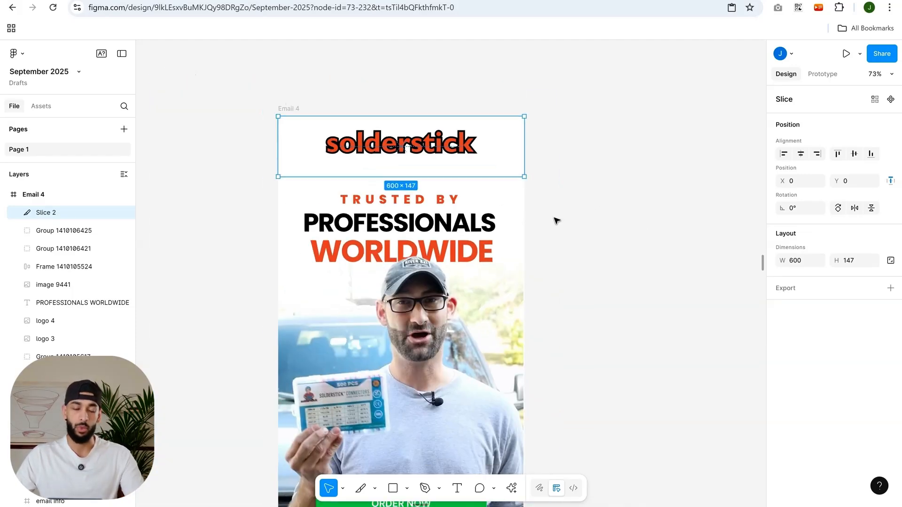
- Extend the slice down to the bottom edge of the hero photo below the Order Now button, to a height of 1025
scroll(557, 216, "down", 5)
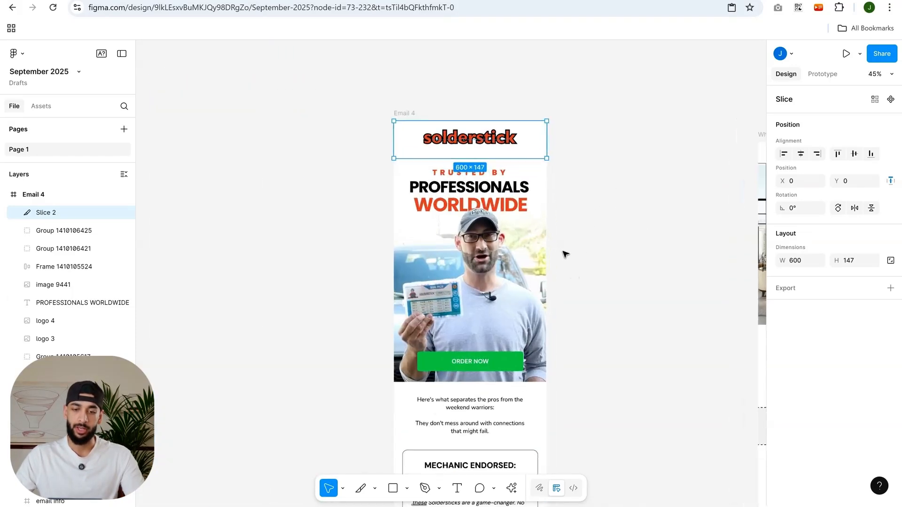
scroll(574, 198, "up", 2)
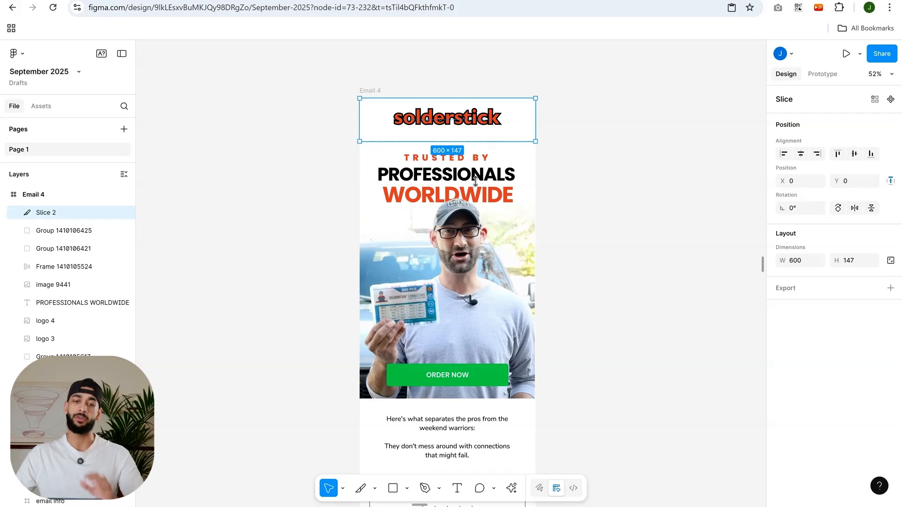
left_click_drag(475, 181, 452, 397)
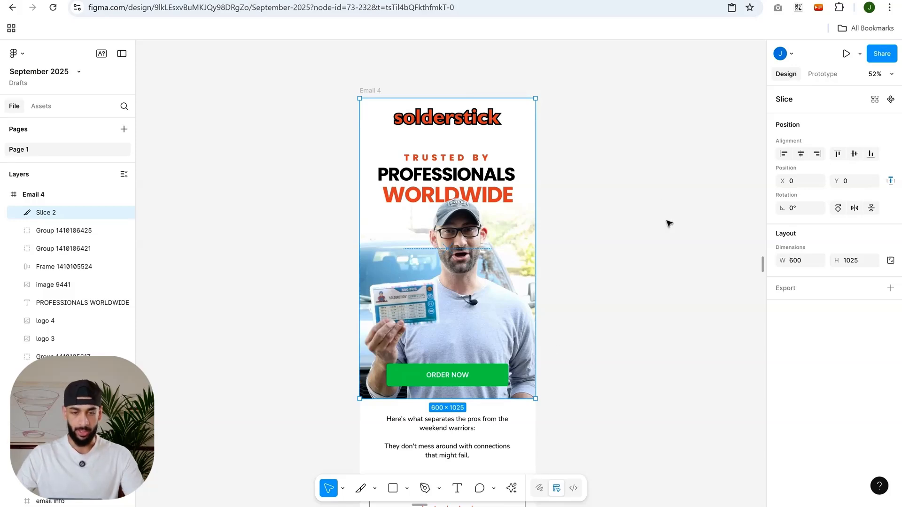
- Check the hero slice's coverage from the top of the logo area to the bottom edge of the photo
scroll(536, 185, "up", 2, "ctrl")
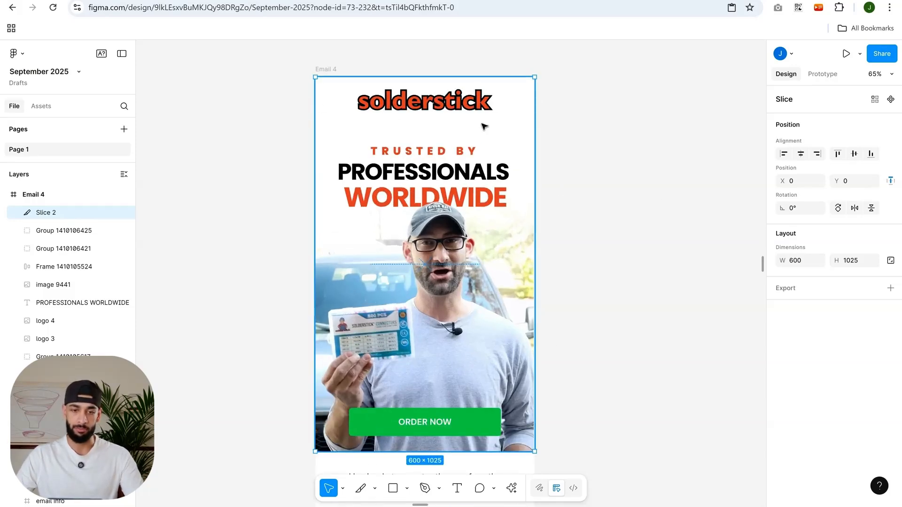
scroll(484, 126, "up", 1, "ctrl")
scroll(462, 211, "down", 3)
scroll(474, 374, "up", 2)
scroll(388, 113, "up", 1)
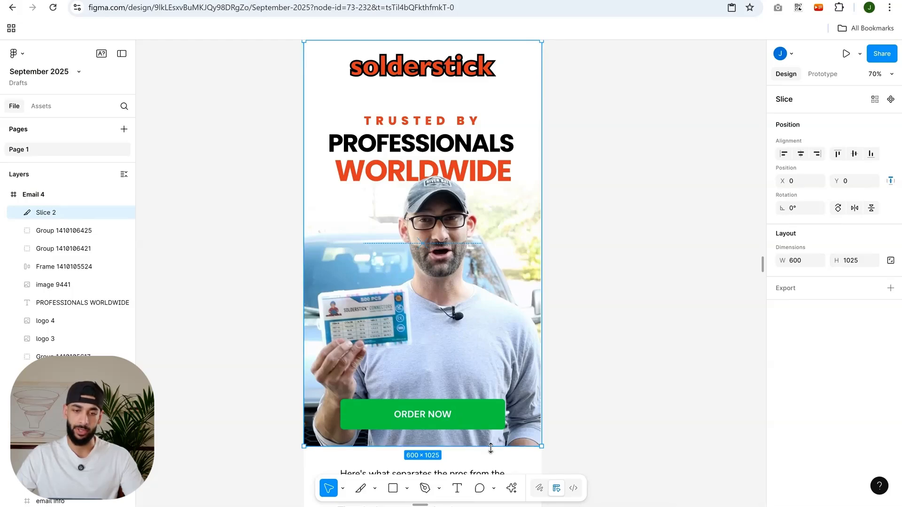
mouse_move(491, 449)
left_mouse_down()
mouse_move(490, 415)
mouse_move(491, 447)
left_mouse_up()
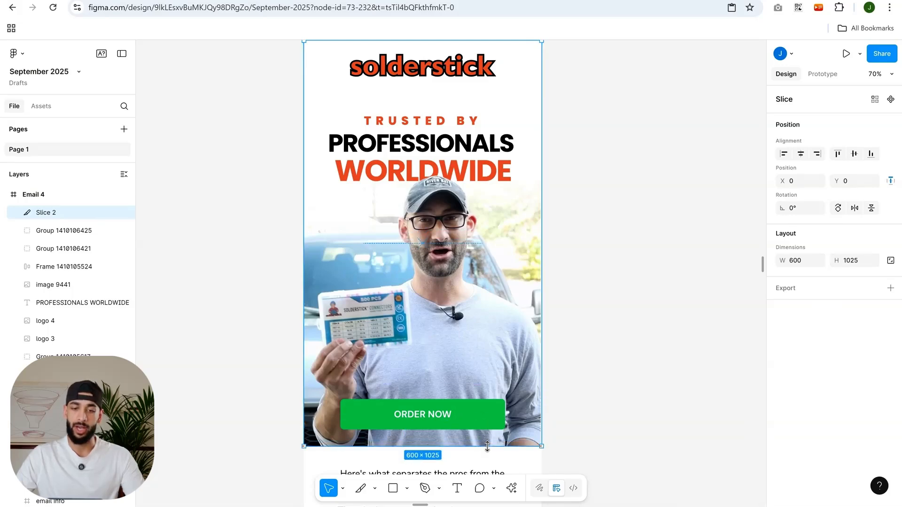
scroll(456, 114, "up", 2)
scroll(455, 114, "up", 5, "ctrl")
scroll(500, 189, "down", 1, "ctrl")
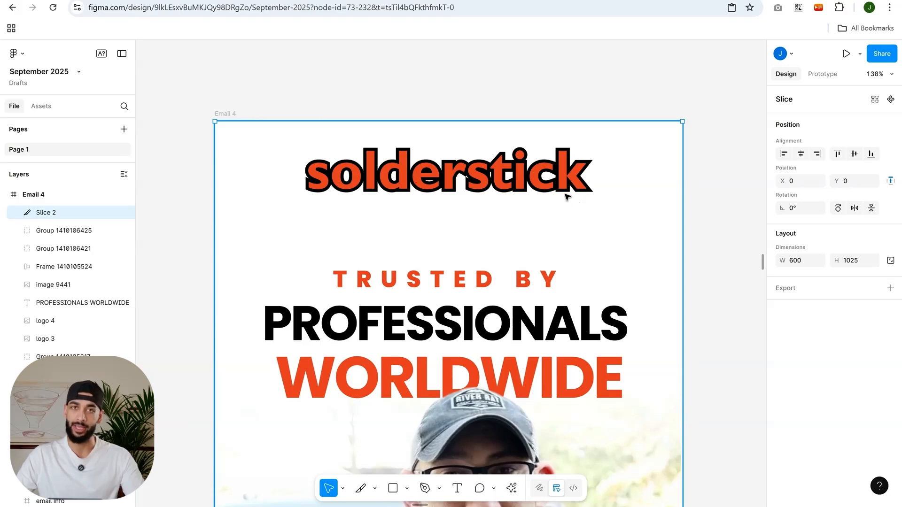
scroll(583, 177, "down", 4, "ctrl")
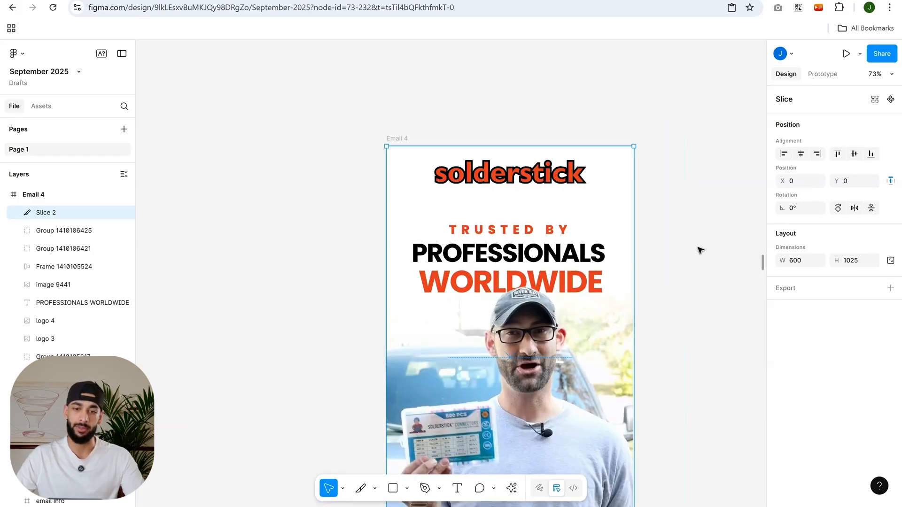
- Inspect the hero slice's edges around the Order Now photo and the text sections directly below it
scroll(645, 181, "down", 4, "ctrl")
scroll(630, 233, "up", 2, "ctrl")
scroll(578, 249, "up", 2, "ctrl")
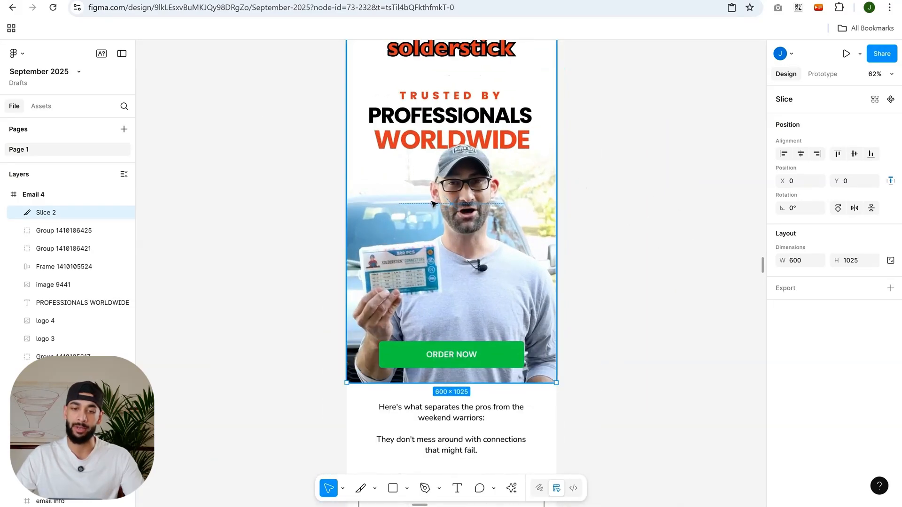
mouse_move(501, 383)
left_mouse_down()
mouse_move(506, 312)
mouse_move(512, 385)
left_mouse_up()
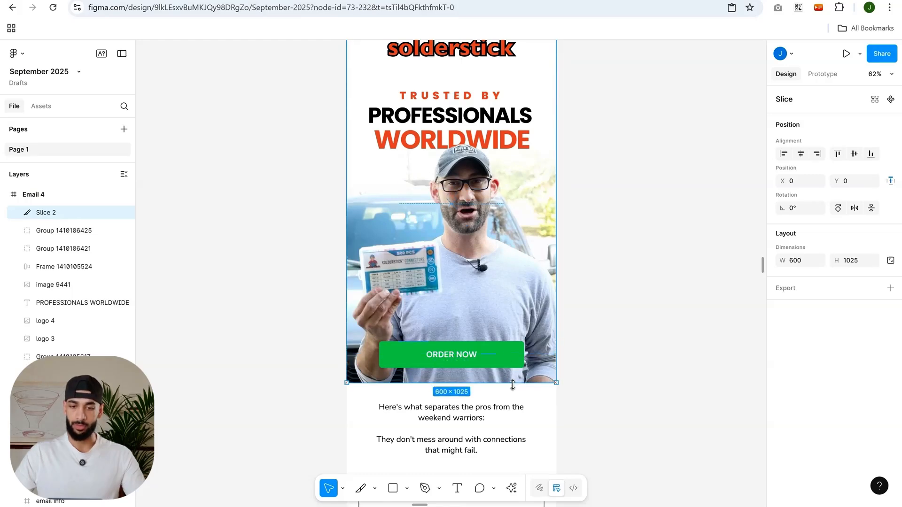
scroll(604, 278, "down", 3)
scroll(558, 190, "down", 3, "ctrl")
scroll(521, 285, "up", 3)
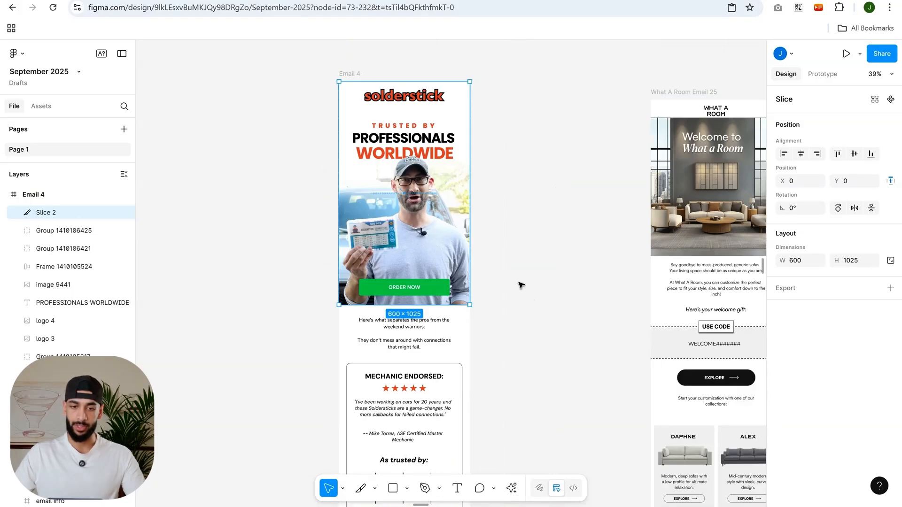
scroll(401, 184, "up", 3, "ctrl")
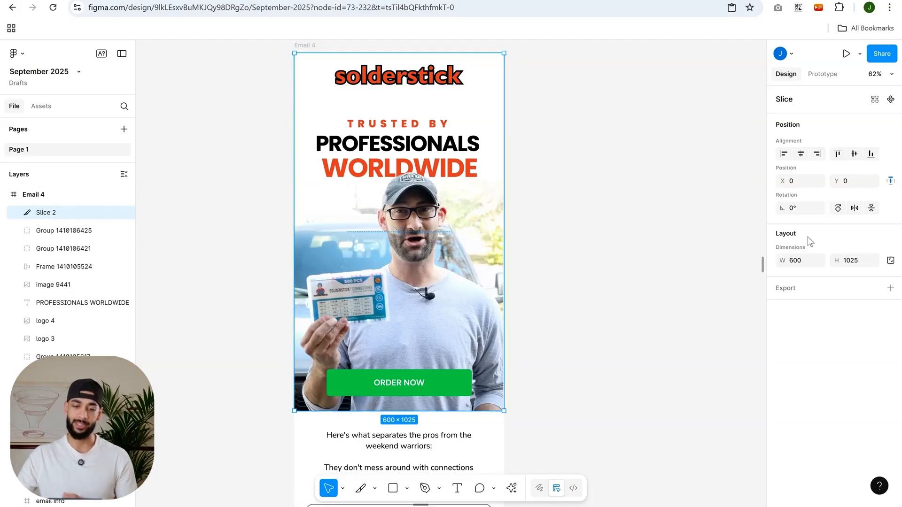
scroll(582, 305, "down", 5)
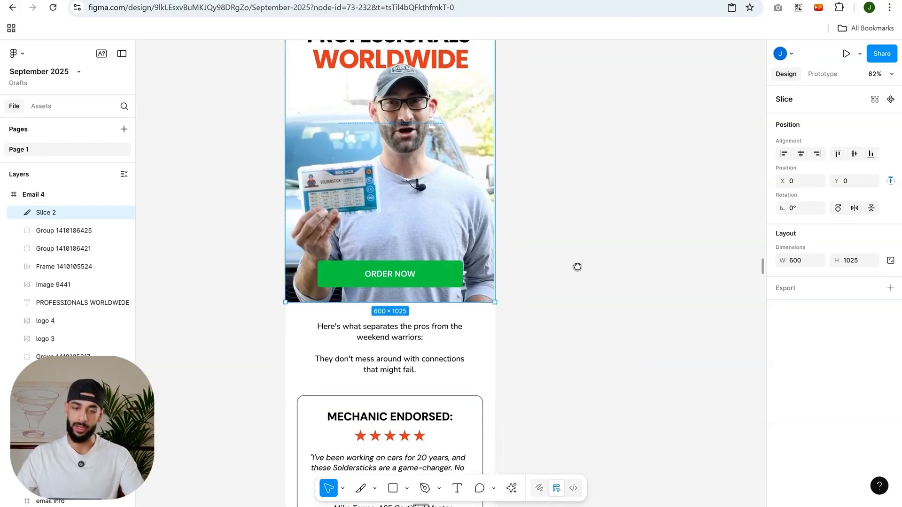
scroll(439, 203, "down", 1, "ctrl")
left_click_drag(437, 188, 466, 349)
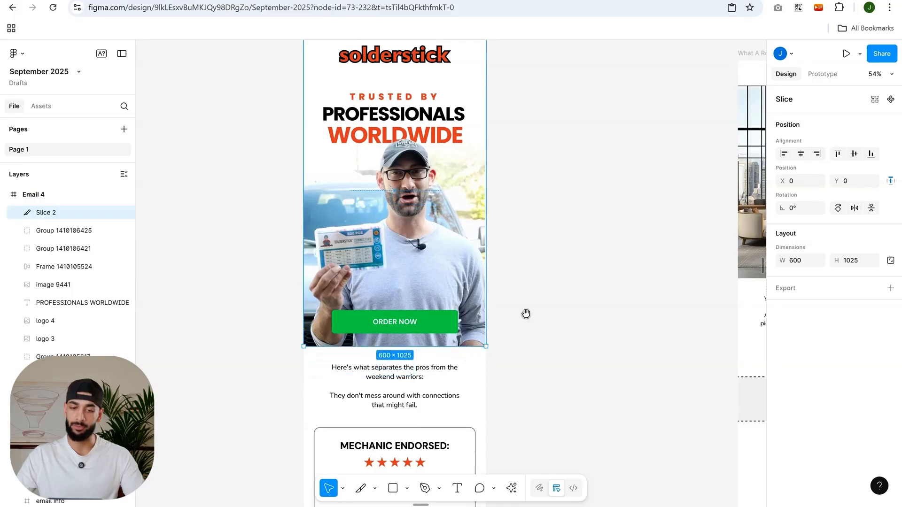
left_click_drag(526, 314, 542, 353)
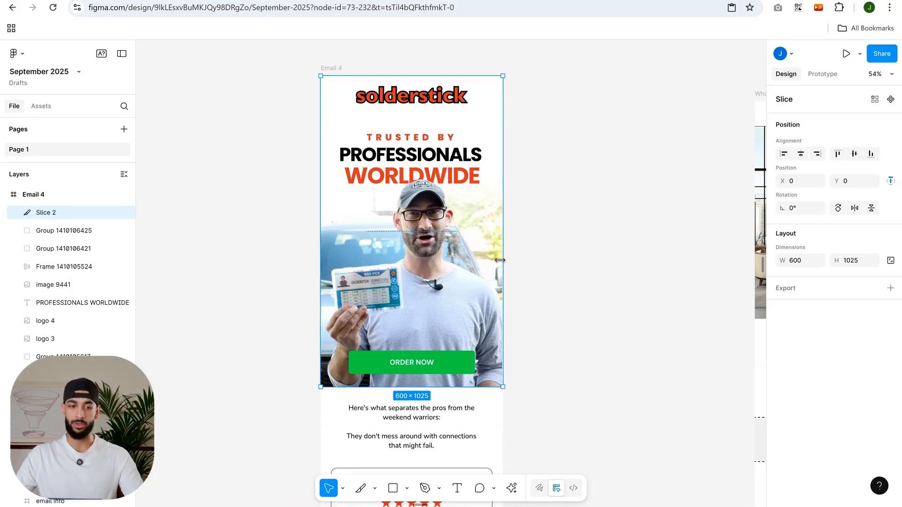
- Duplicate the hero slice inside the Email 4 frame
left_click(57, 194)
left_click(30, 214)
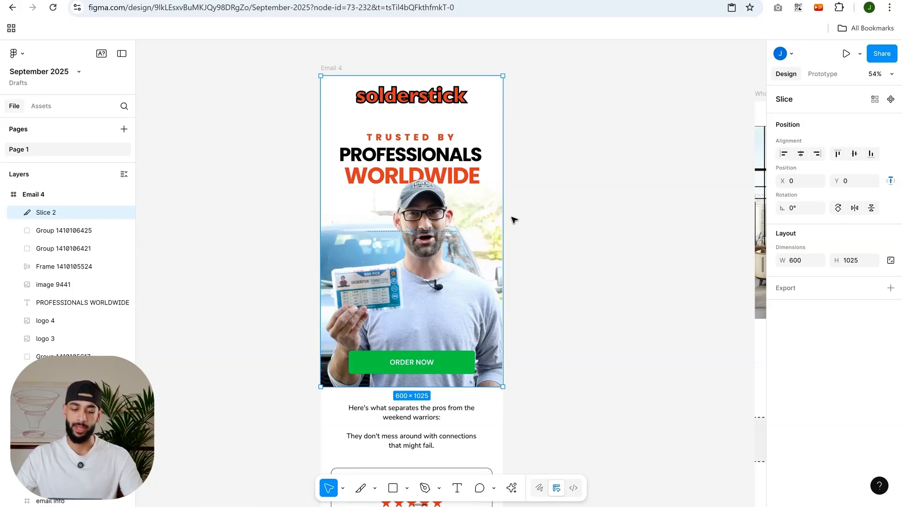
key("ctrl+d")
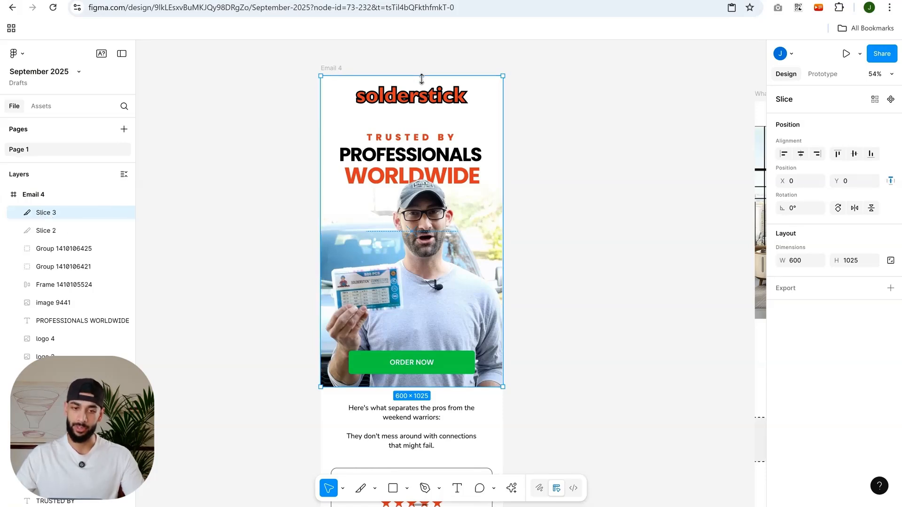
- Resize the copied slice so it starts at the hero photo's bottom edge, Y 1025, and extends down to a height of 1972
left_click_drag(421, 76, 441, 303)
scroll(440, 304, "down", 5)
scroll(467, 207, "up", 1)
left_click_drag(534, 155, 503, 101)
scroll(514, 262, "up", 4)
scroll(505, 108, "down", 4)
scroll(489, 235, "down", 1)
scroll(482, 242, "up", 3)
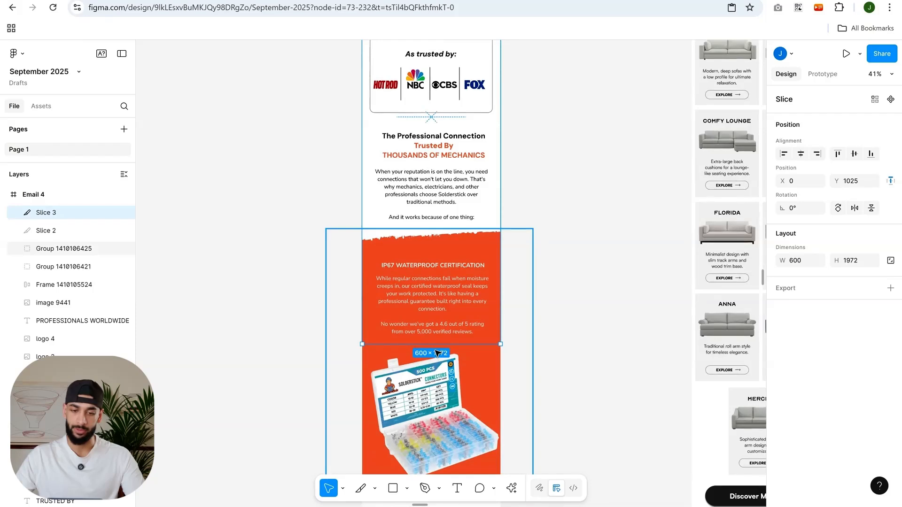
- Extend the copied slice down to the bottom edge of the Email 4 frame, to a height of 3735
scroll(441, 282, "down", 4)
left_click_drag(443, 344, 433, 318)
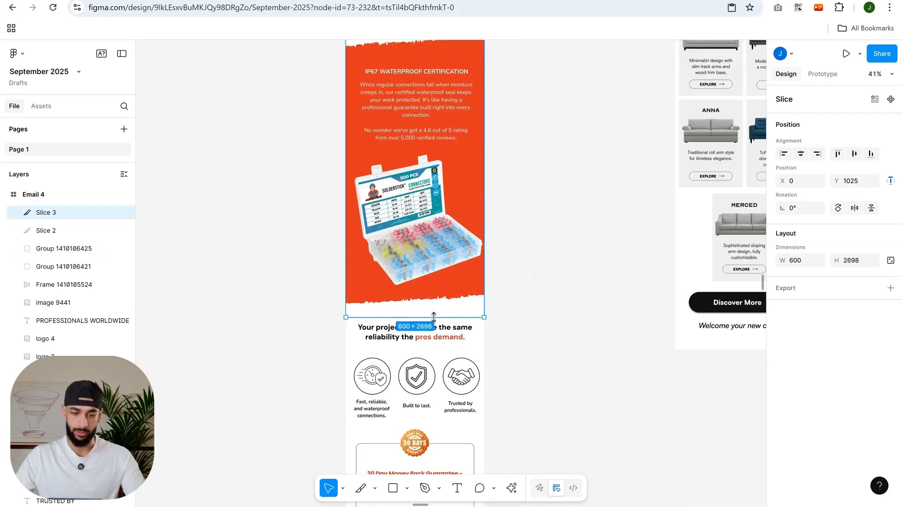
left_click_drag(493, 385, 464, 284)
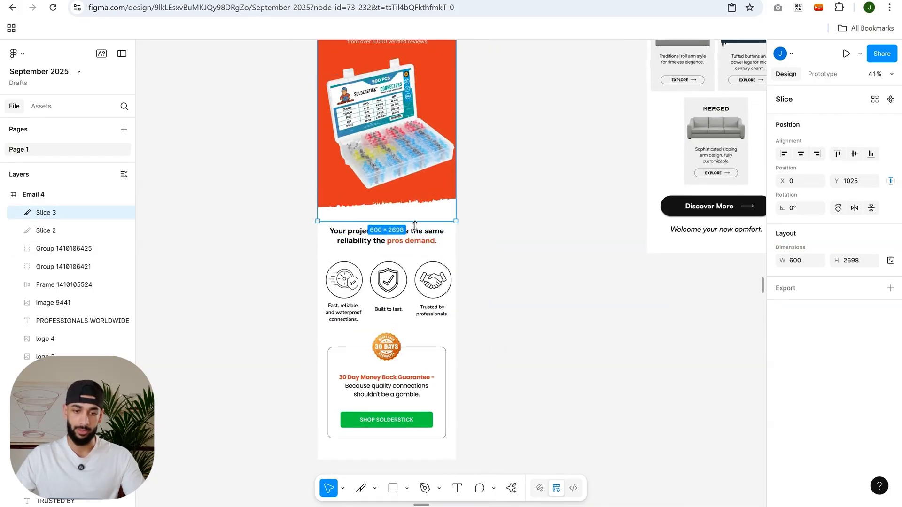
left_click_drag(416, 221, 423, 465)
- Check where the lower slice meets the hero section and how it covers the rest of the email
scroll(520, 374, "up", 5)
scroll(497, 262, "up", 8)
scroll(497, 262, "left", 2)
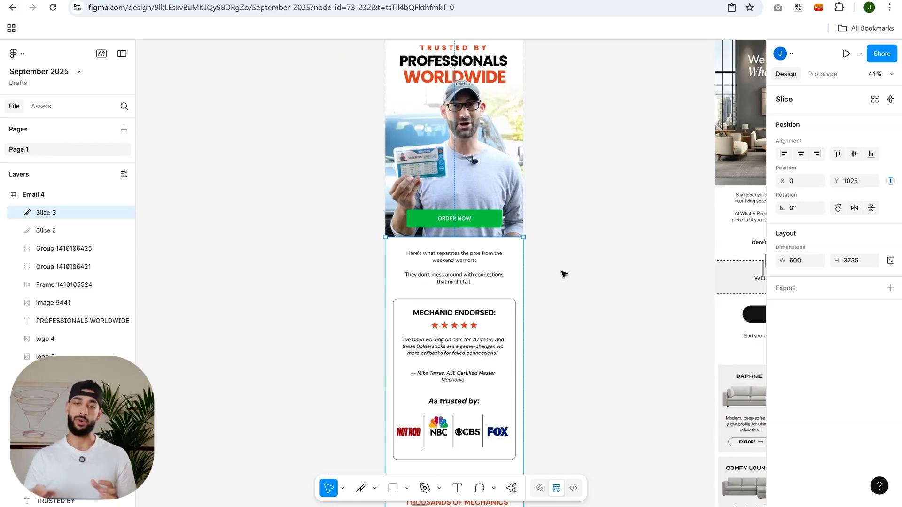
scroll(561, 270, "up", 3)
scroll(532, 236, "up", 1)
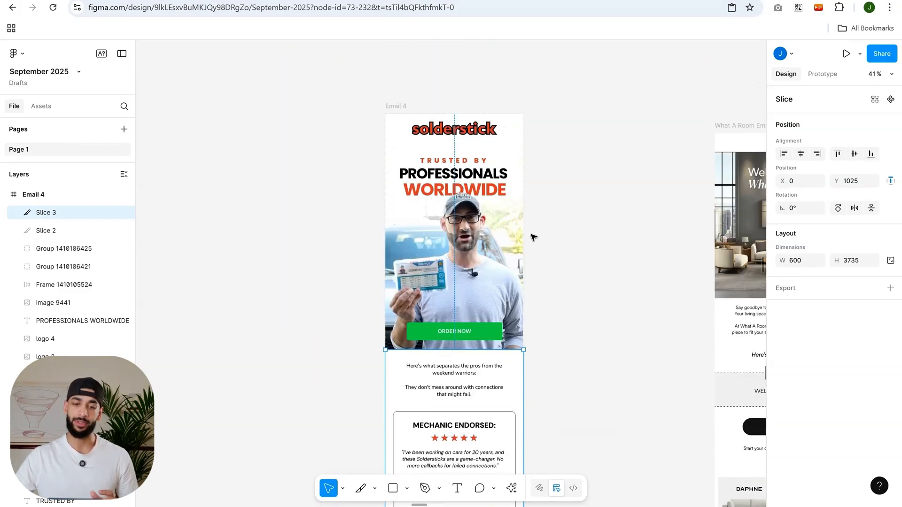
scroll(532, 237, "down", 6)
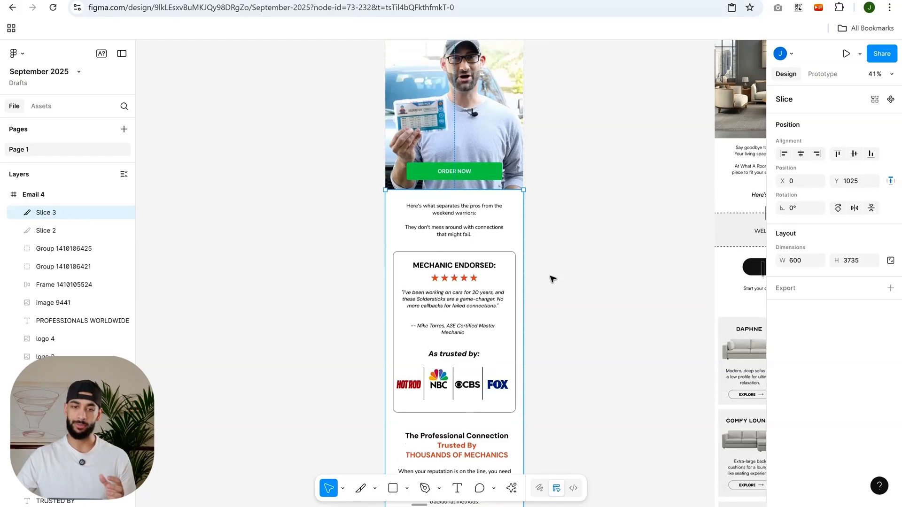
scroll(553, 279, "up", 1)
scroll(552, 279, "down", 20)
scroll(553, 279, "up", 6)
scroll(553, 232, "up", 6)
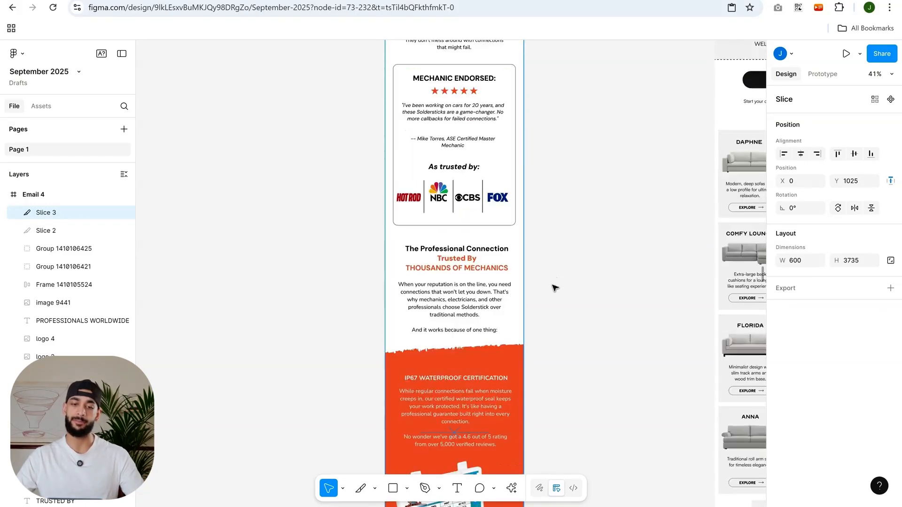
scroll(506, 298, "up", 3)
scroll(460, 294, "up", 2)
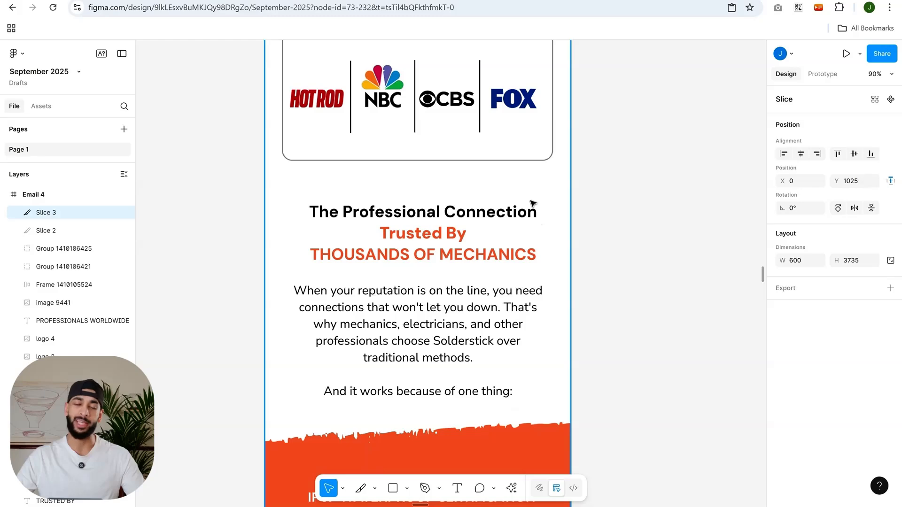
- Examine the sections from the hero photo through Mechanic Endorsed and the product kit to the money-back guarantee
scroll(528, 256, "up", 5)
scroll(479, 310, "down", 2)
scroll(479, 310, "up", 8)
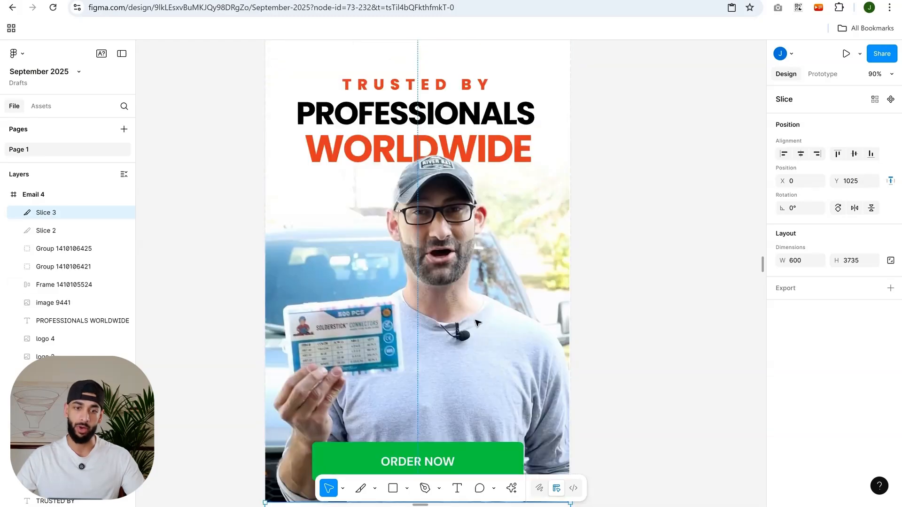
scroll(432, 241, "down", 12)
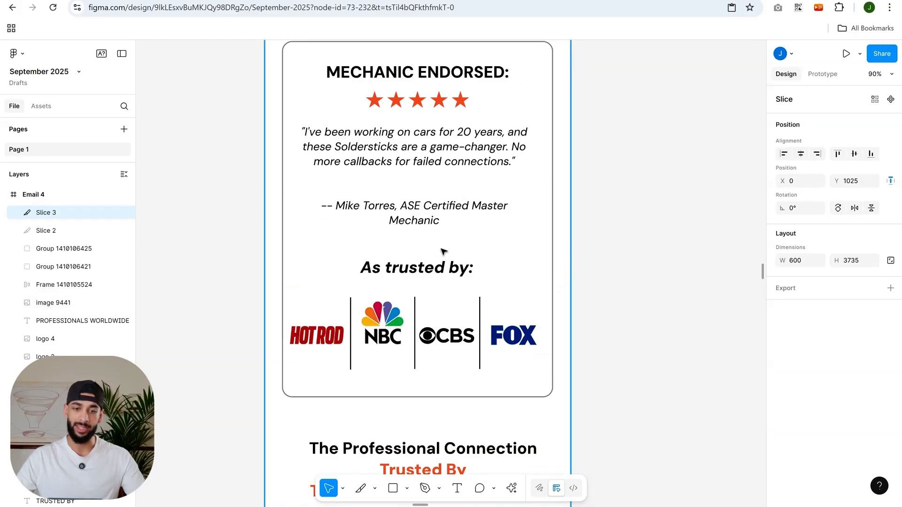
scroll(497, 214, "up", 2)
scroll(447, 338, "down", 2)
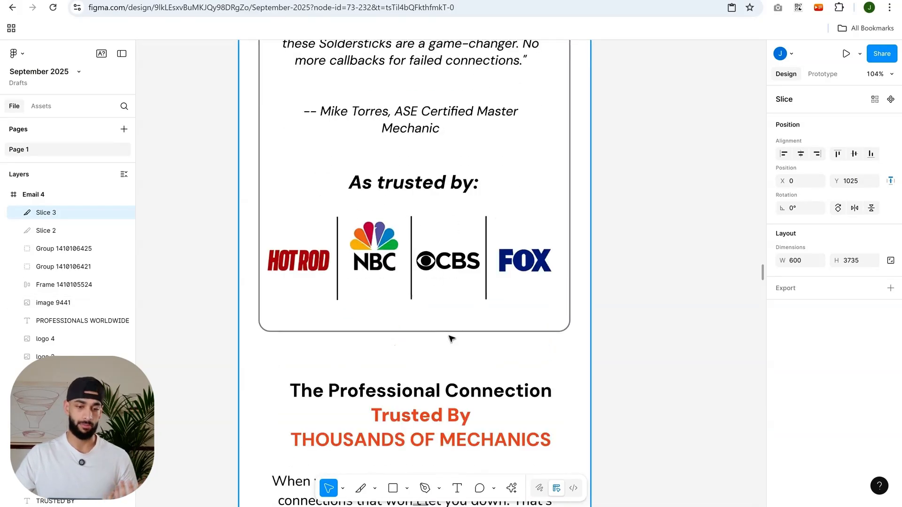
scroll(426, 254, "down", 3)
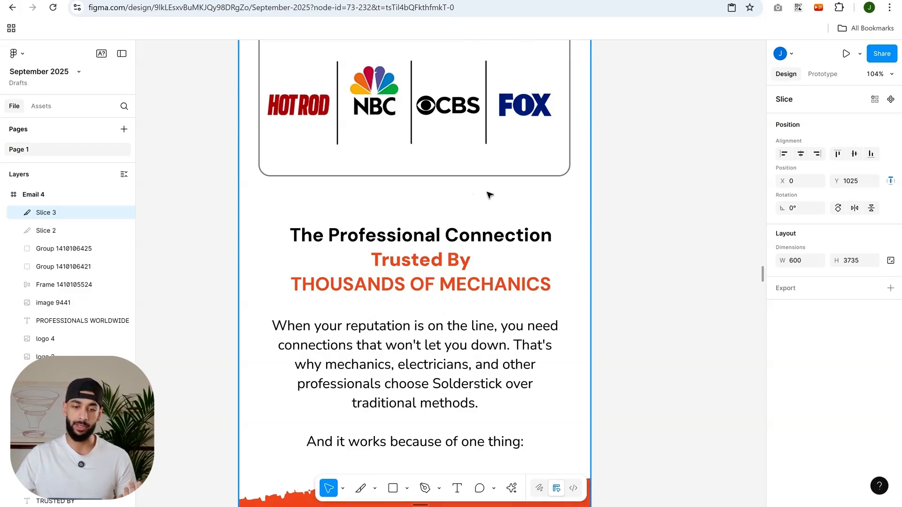
scroll(377, 301, "down", 20)
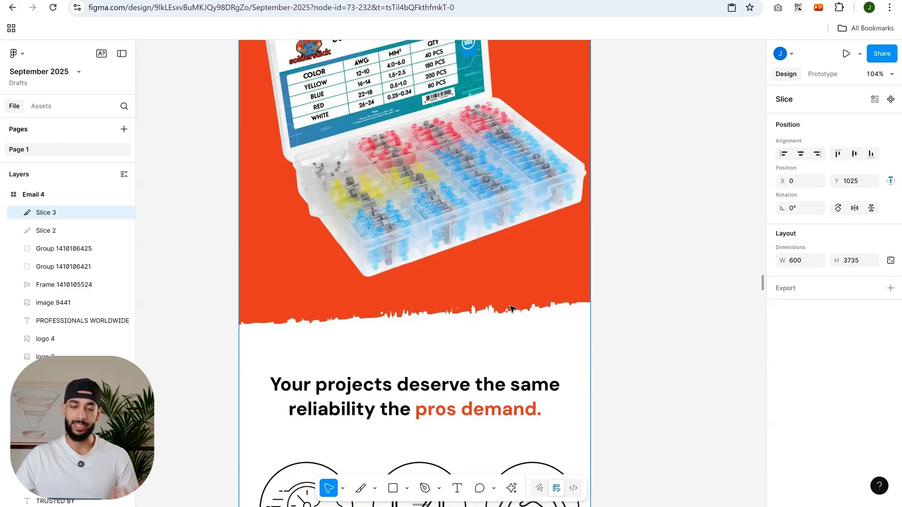
scroll(498, 274, "down", 10)
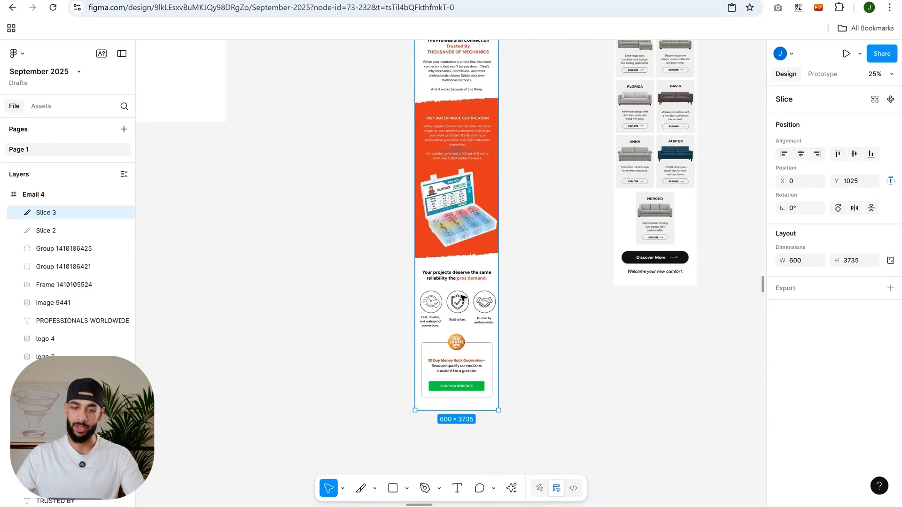
scroll(517, 87, "up", 2)
left_click_drag(517, 88, 506, 281)
scroll(480, 263, "up", 4)
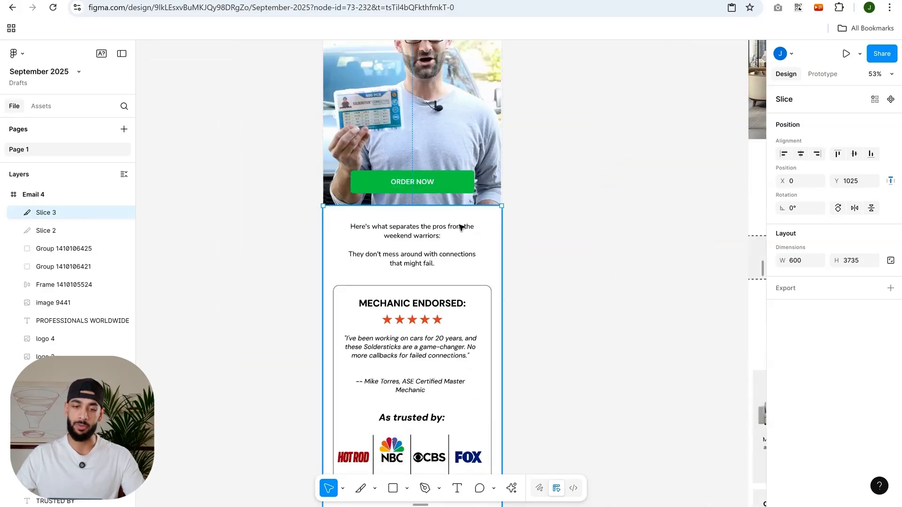
- Review the lower slice's sections again, from the text below Order Now to the IP67 Waterproof Certification block
left_click_drag(461, 227, 449, 70)
scroll(519, 160, "down", 3)
left_click_drag(554, 259, 530, 186)
left_click_drag(554, 293, 516, 173)
scroll(516, 186, "down", 1)
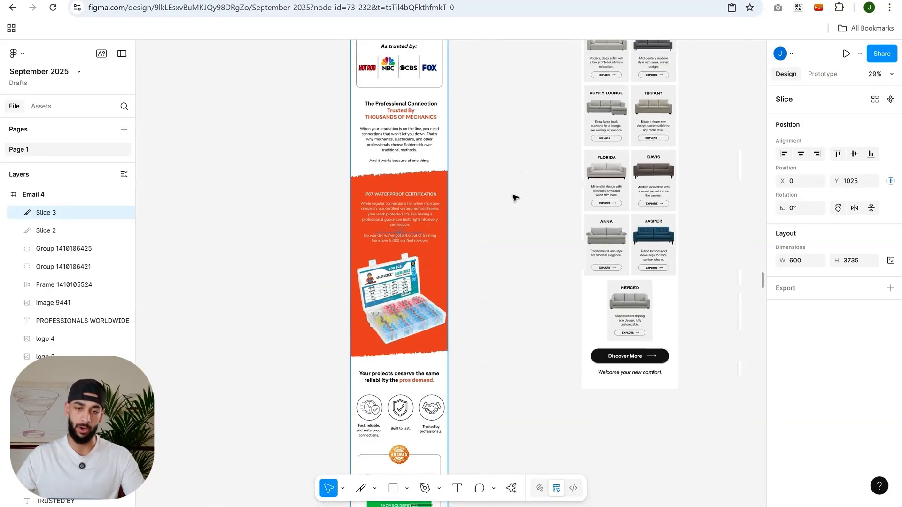
scroll(484, 235, "down", 4)
scroll(481, 222, "up", 9)
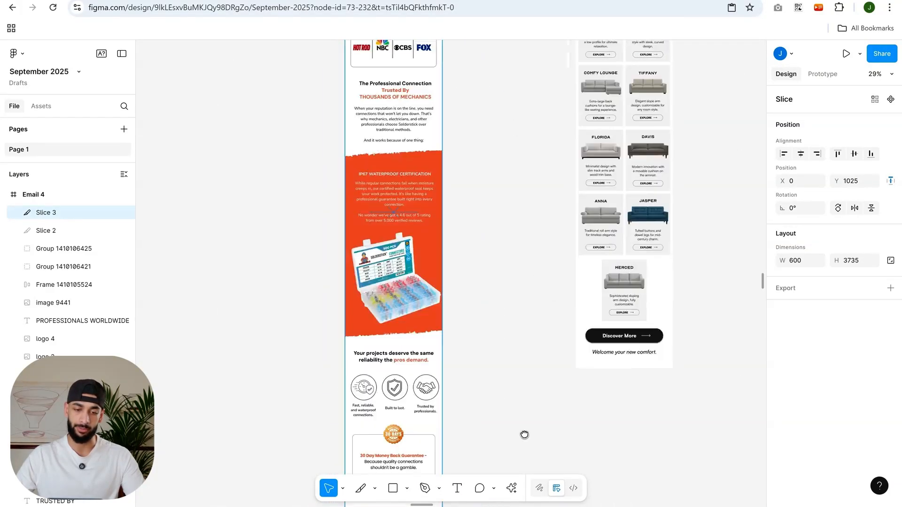
left_click_drag(484, 234, 502, 297)
left_click_drag(484, 259, 526, 306)
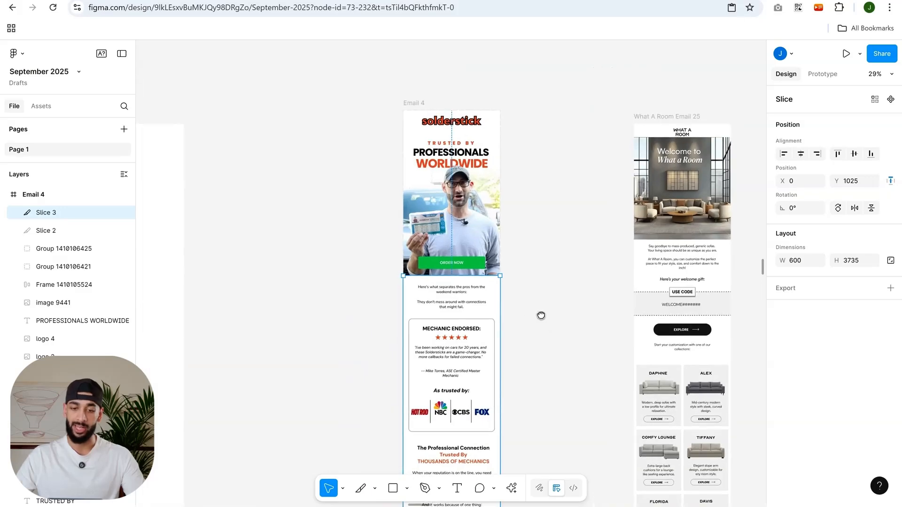
scroll(541, 316, "down", 4)
scroll(538, 244, "up", 2)
scroll(463, 194, "down", 4)
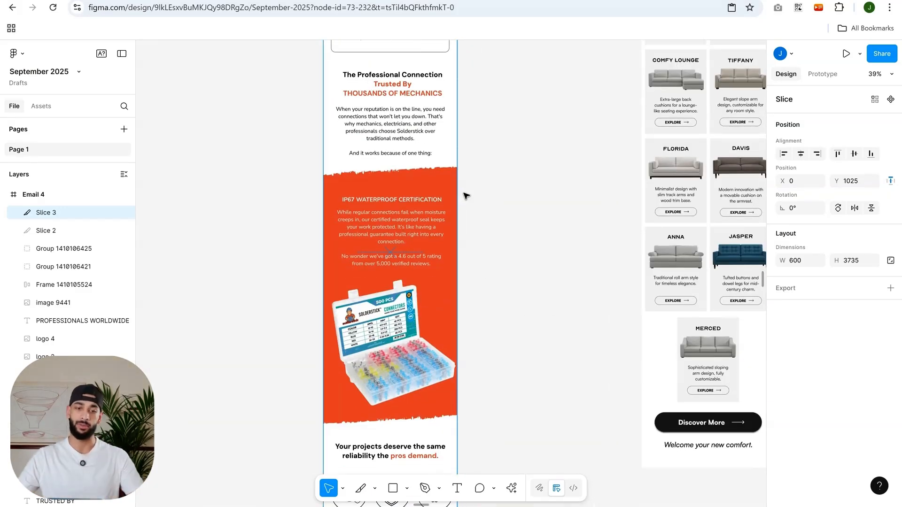
scroll(418, 373, "up", 4)
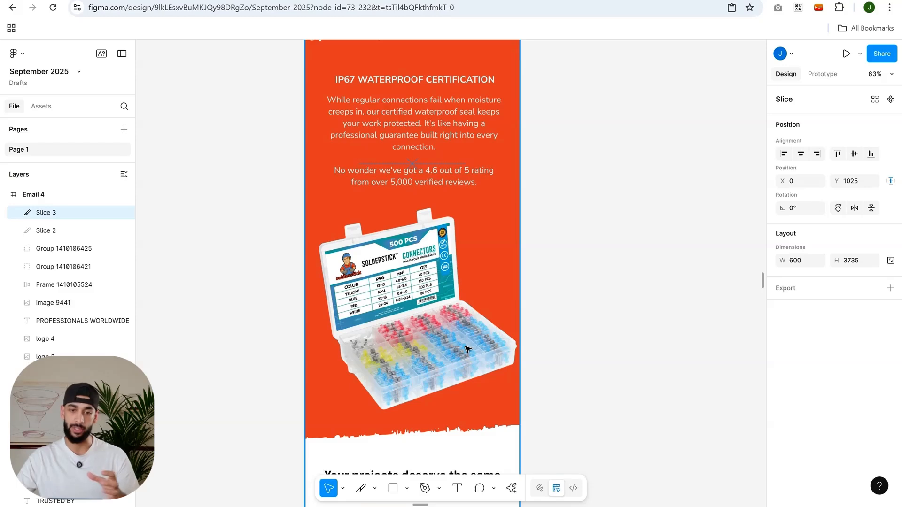
- Select the Email 4 frame and look over the full email from the logo to the Shop Solderstick button
left_click(656, 221)
scroll(596, 252, "down", 6)
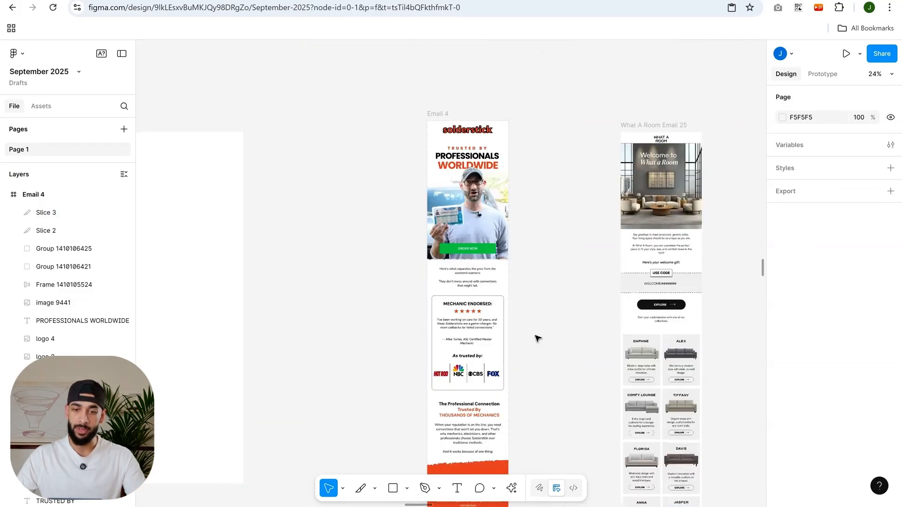
left_click(441, 148)
scroll(293, 232, "down", 6)
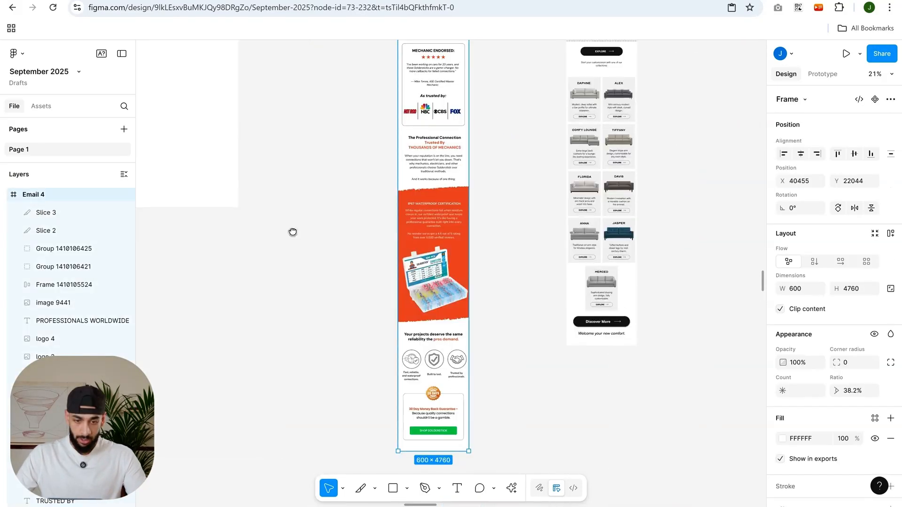
scroll(442, 347, "up", 3)
scroll(442, 347, "up", 2)
left_click_drag(628, 202, 618, 404)
scroll(618, 404, "down", 4)
left_click_drag(650, 190, 578, 429)
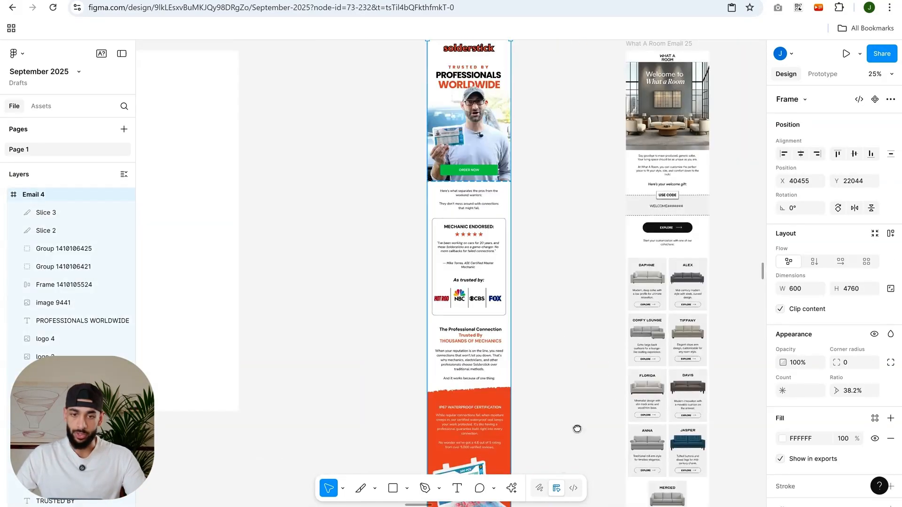
- Select both the hero slice and the lower slice and add a 2x PNG export setting to them
left_click_drag(546, 95, 562, 296)
scroll(562, 296, "up", 3)
left_click(61, 236)
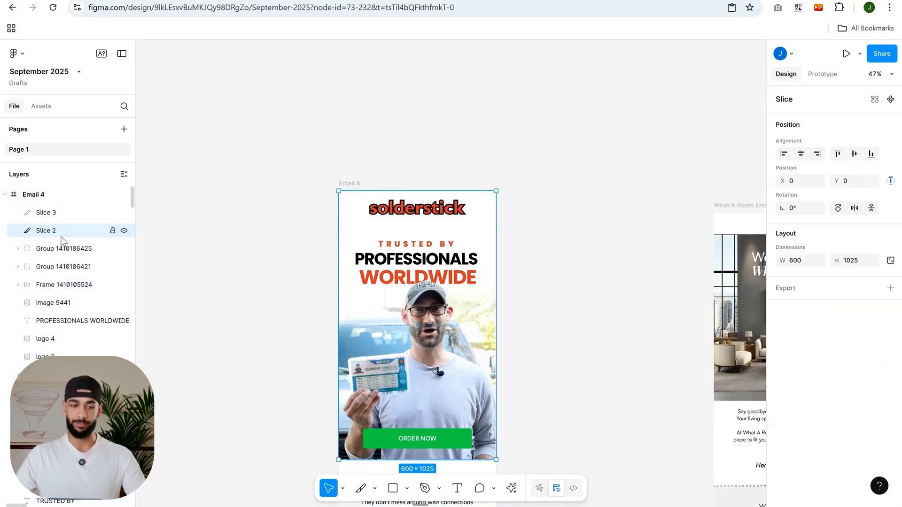
left_click(73, 215, "shift")
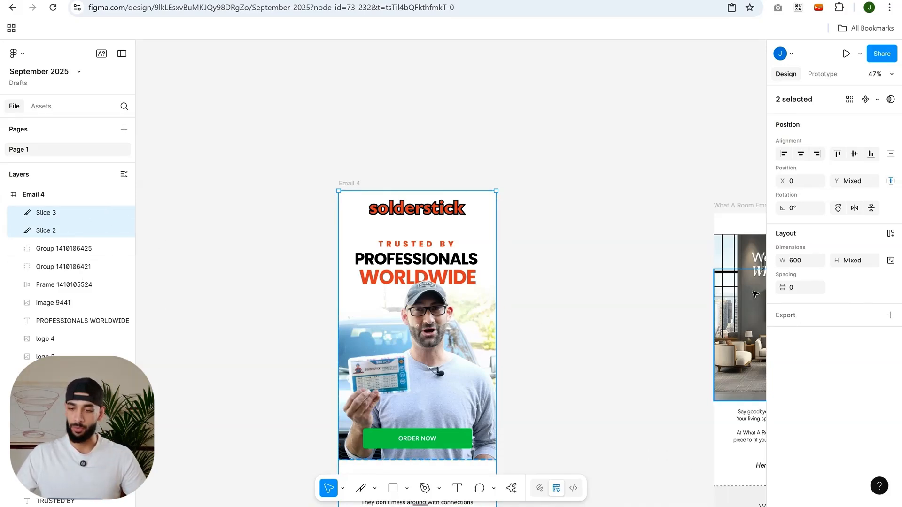
left_click(823, 317)
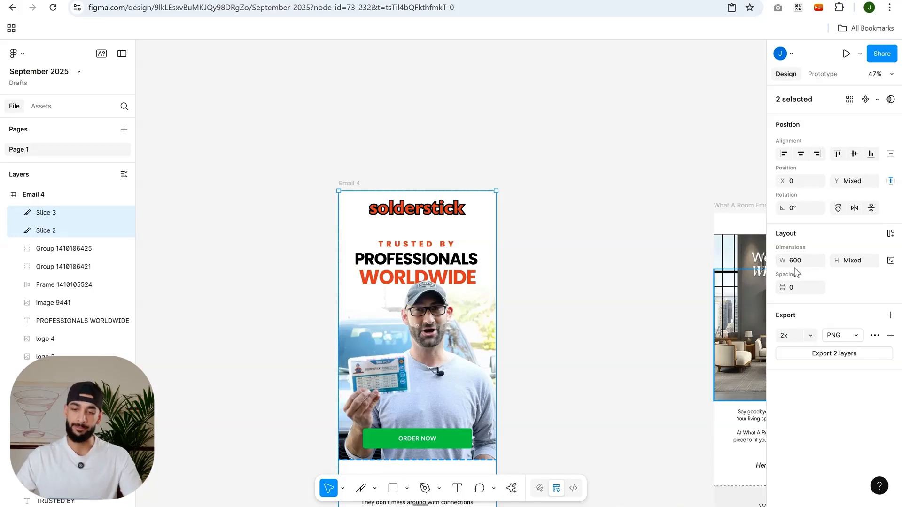
- Export both selected slices as 2x PNG and open the downloaded September 2025.zip
scroll(296, 182, "up", 2)
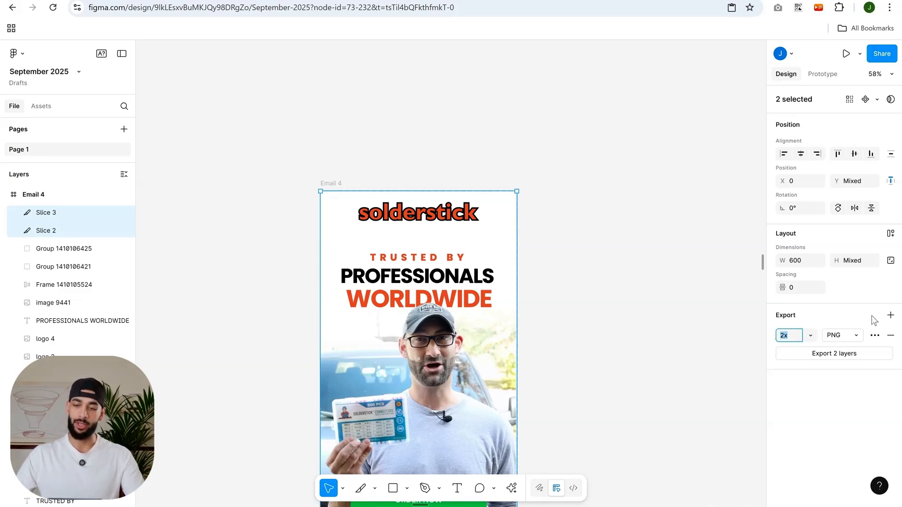
left_click(820, 355)
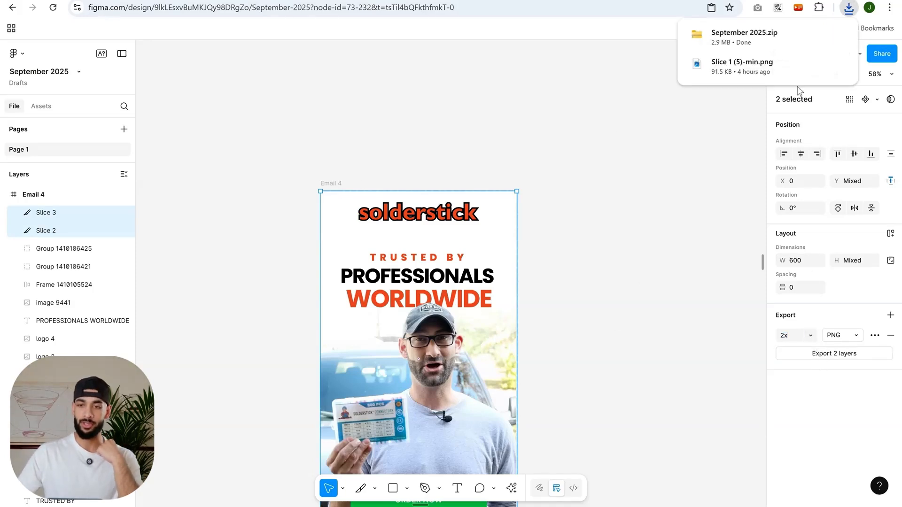
left_click(769, 33)
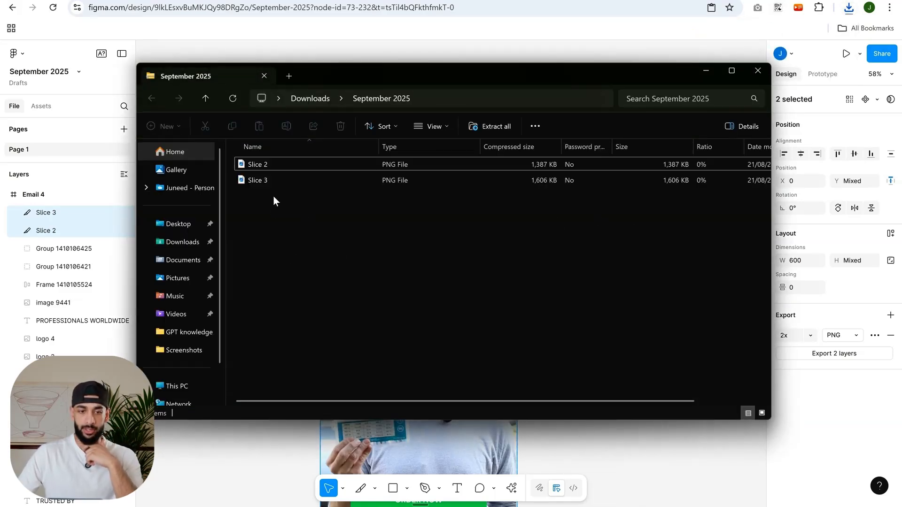
- Copy Slice 2 and Slice 3 from the zip into Downloads, replacing the existing files, and show that folder
left_click_drag(272, 195, 288, 160)
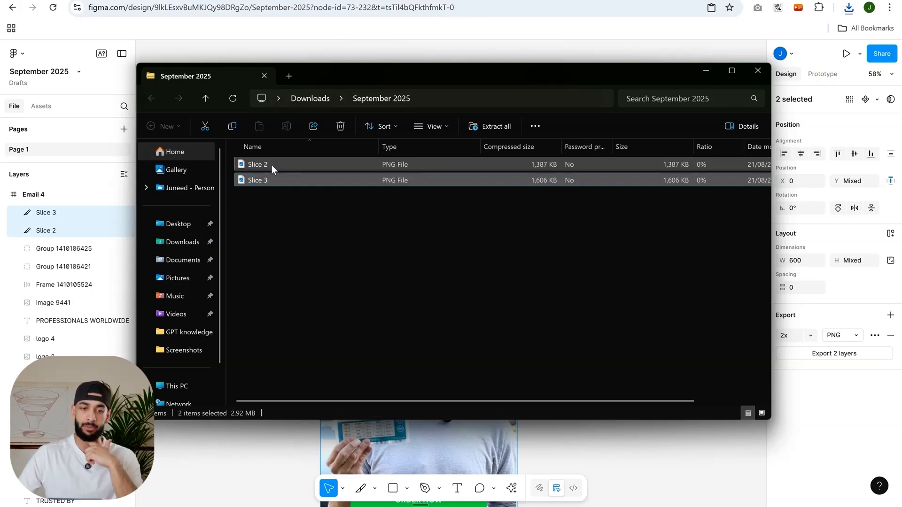
left_click_drag(271, 165, 181, 243)
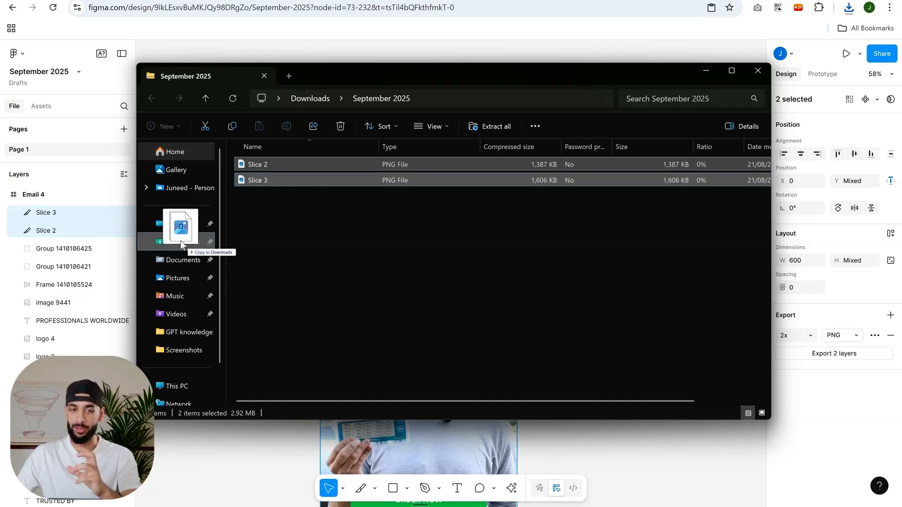
left_click_drag(180, 241, 180, 240)
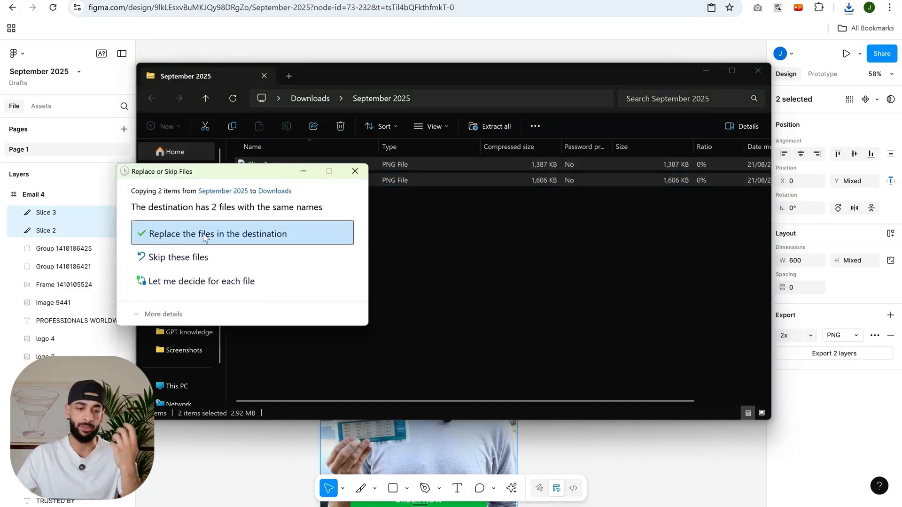
left_click(203, 233)
left_click(183, 242)
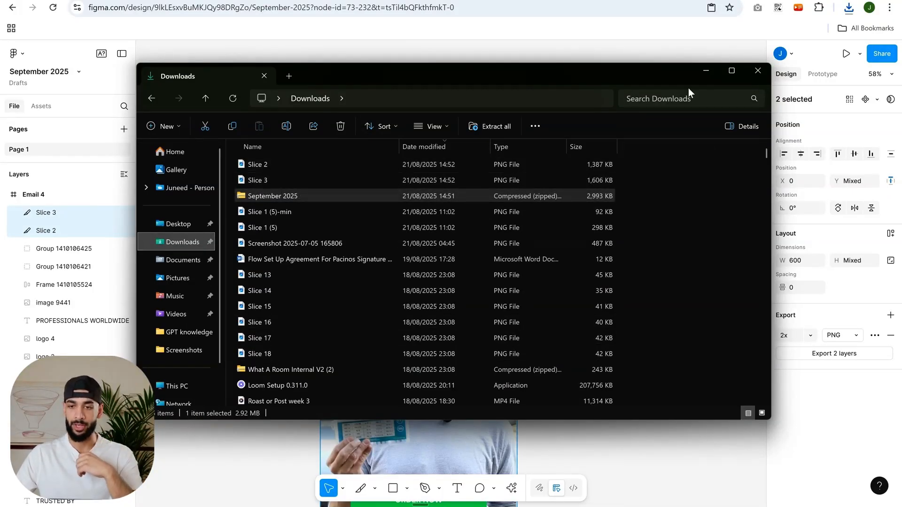
- Switch to Klaviyo and open the Email #1 template of the abandoned cart test flow for editing
left_click(706, 70)
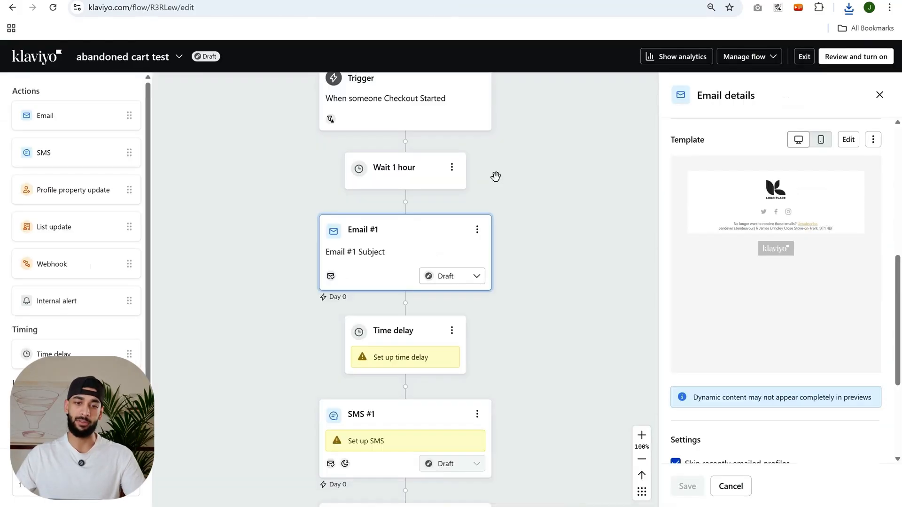
scroll(437, 308, "up", 2)
scroll(461, 302, "down", 2)
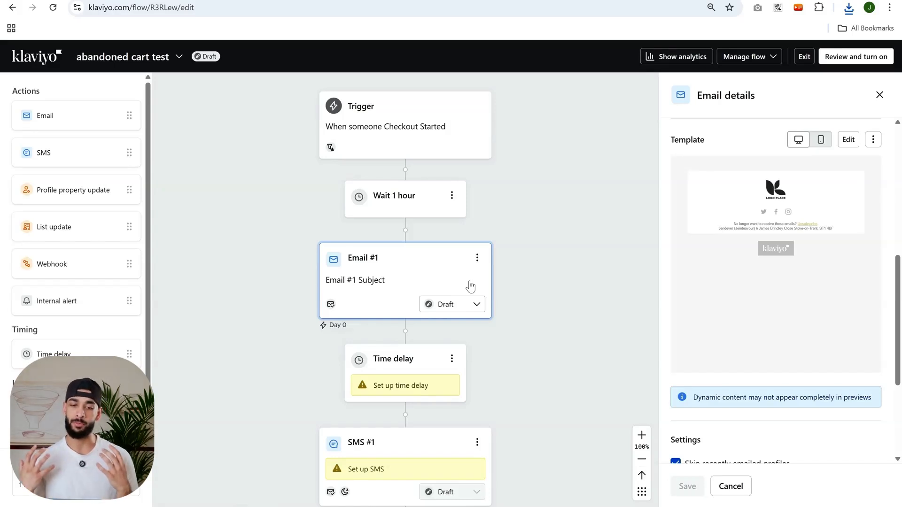
scroll(761, 225, "up", 3)
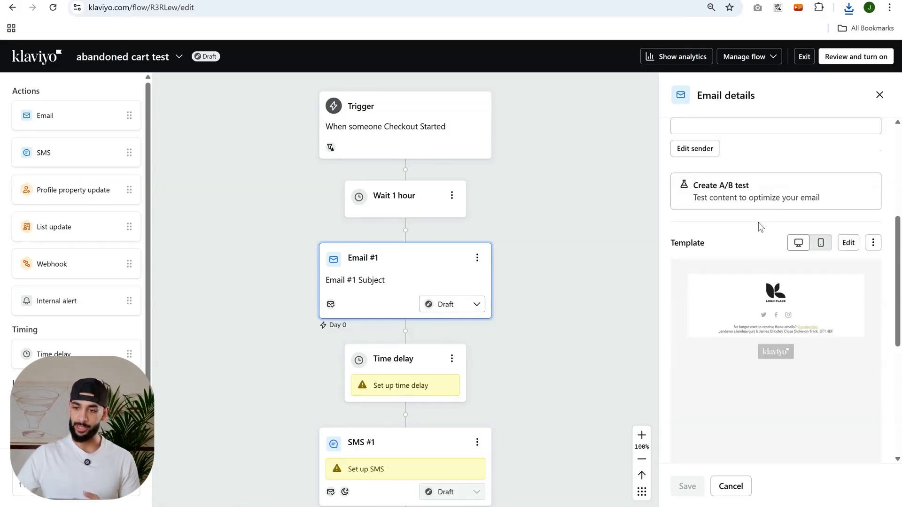
left_click(848, 242)
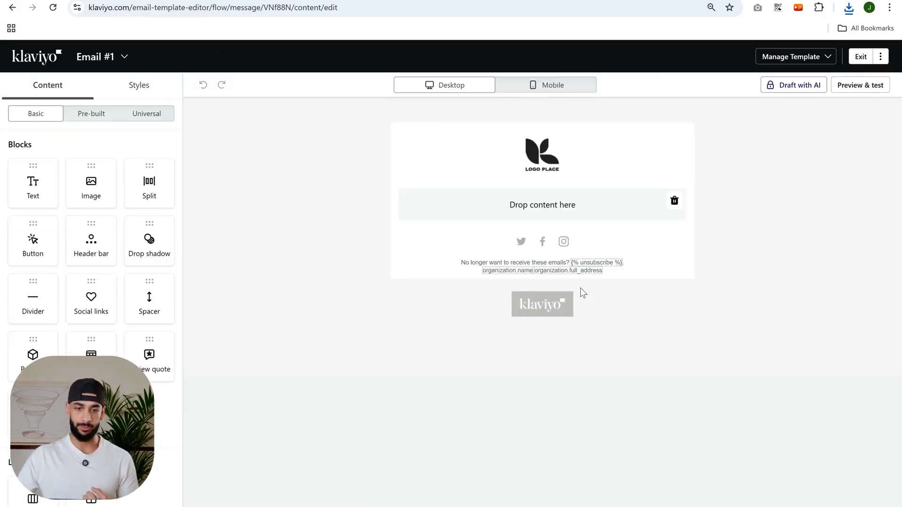
- Delete the placeholder logo, social links and unsubscribe footer blocks from the Email #1 template
left_click(557, 146)
left_click(379, 170)
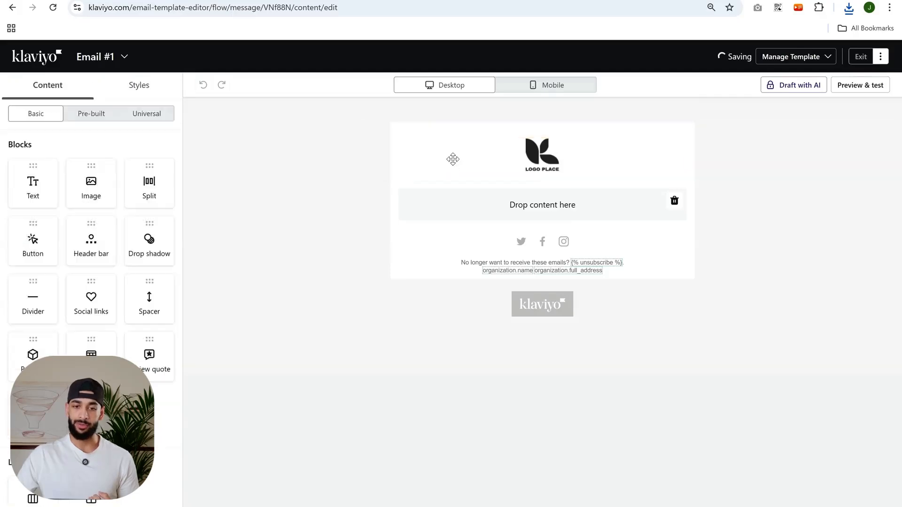
left_click(211, 221)
left_click(195, 221)
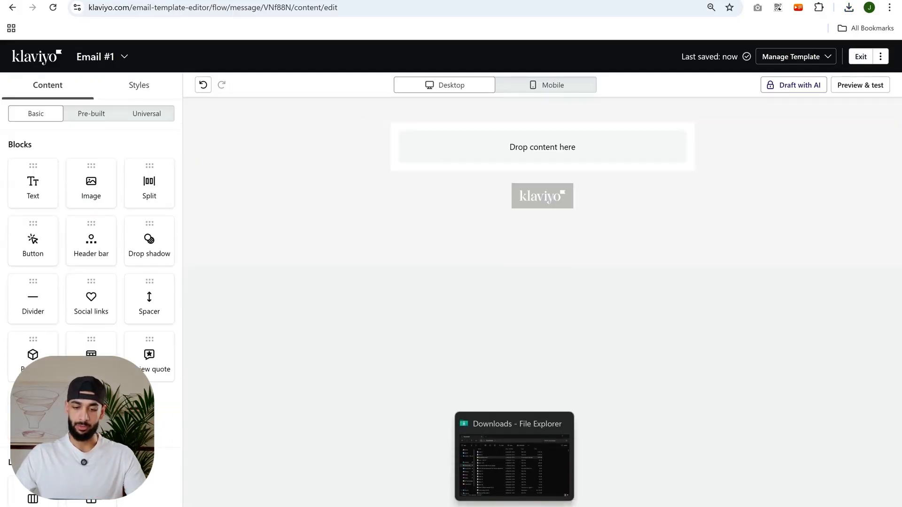
- Add two image blocks stacked one above the other to the empty email body
left_click(515, 505)
left_click_drag(564, 75, 718, 200)
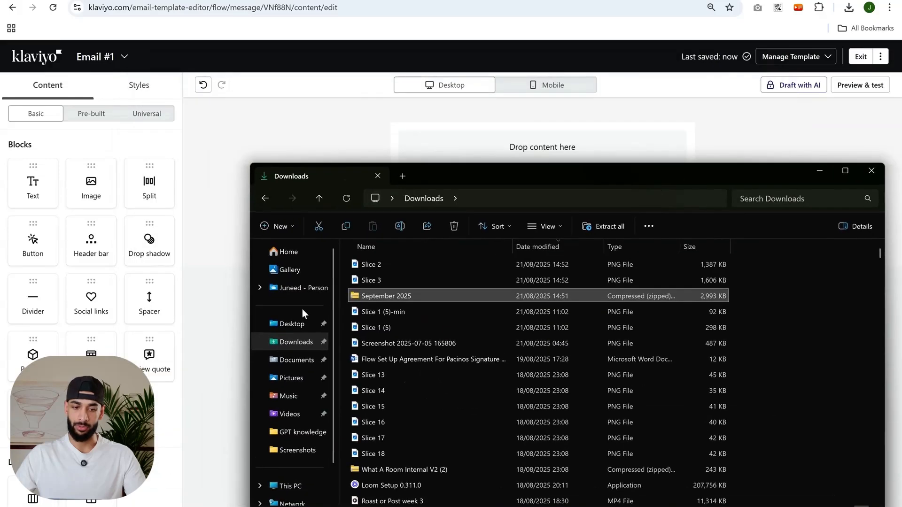
left_click_drag(92, 188, 488, 149)
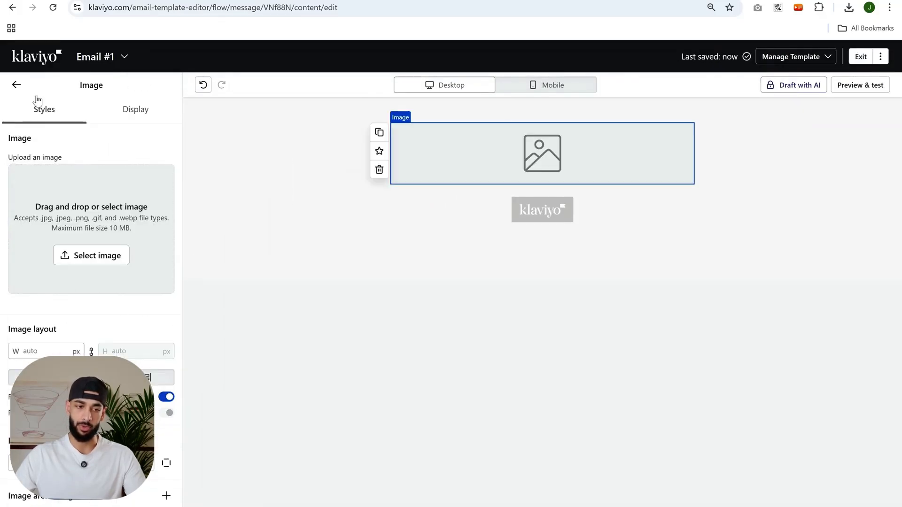
left_click(16, 84)
left_click_drag(88, 190, 533, 118)
left_click(543, 146)
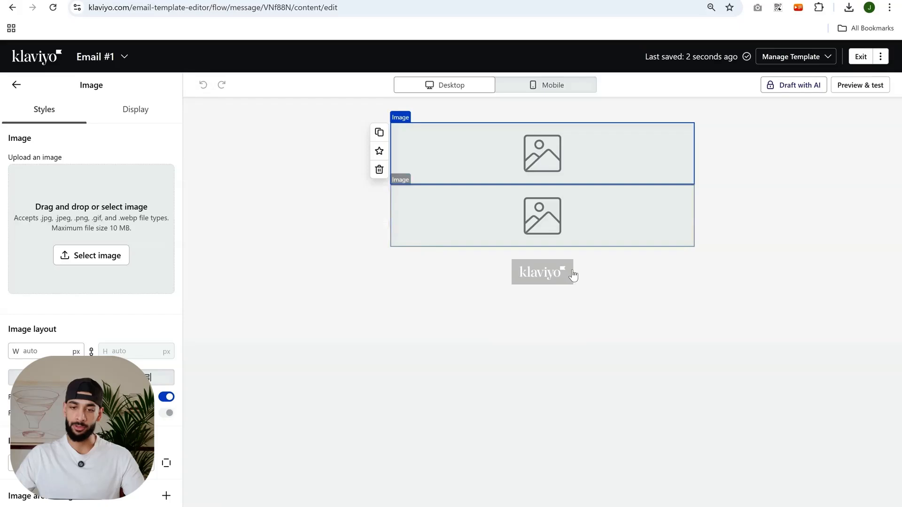
- Upload Slice 2 from Downloads into the upper image block and check it down to the Order Now button
left_click(500, 501)
left_click_drag(458, 293, 89, 206)
scroll(455, 219, "down", 6)
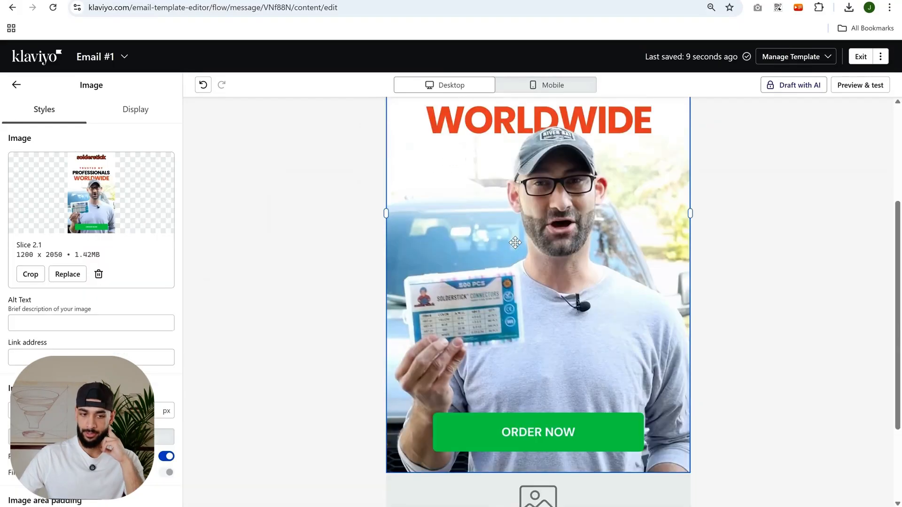
- Upload Slice 3 from Downloads into the lower image block and look over the assembled email
left_click(575, 402)
left_click_drag(411, 305, 117, 264)
left_click_drag(116, 263, 114, 260)
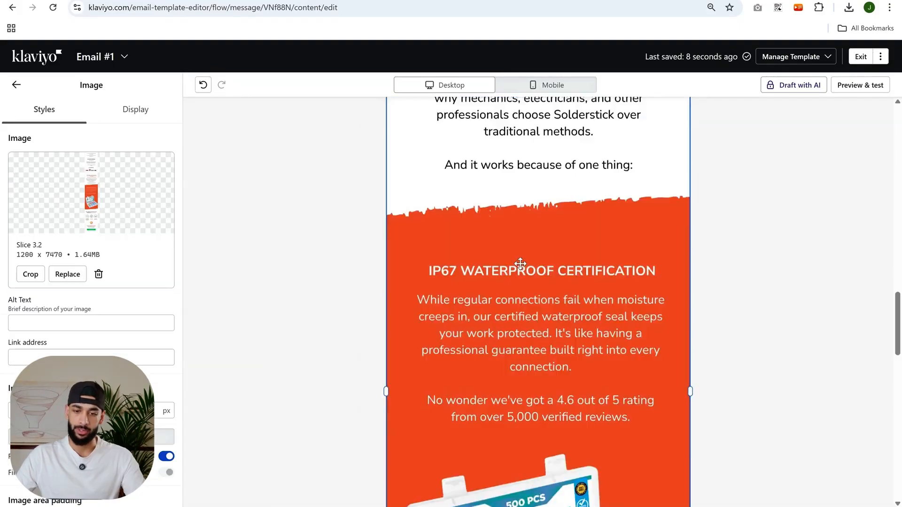
scroll(521, 266, "down", 12)
scroll(590, 311, "up", 6)
scroll(583, 308, "up", 15)
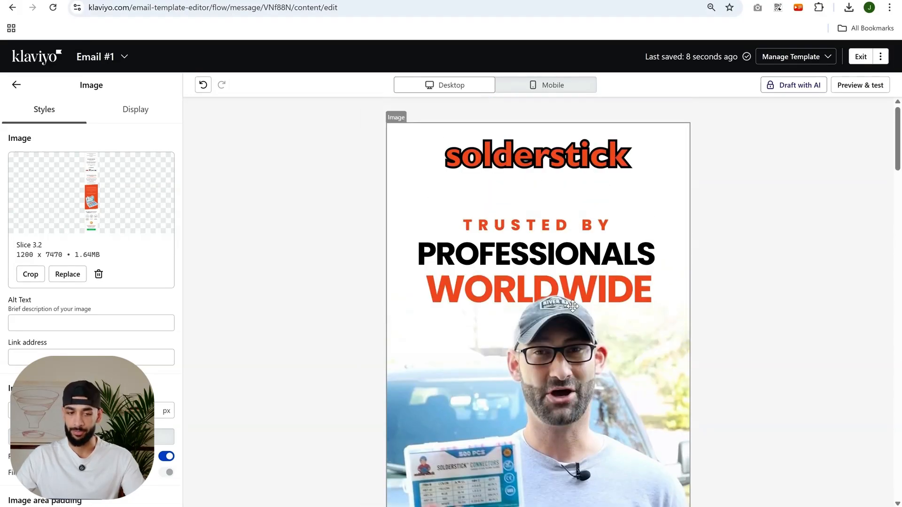
- Open the hero image block's link address for editing and look over the section below Order Now
left_click(572, 306)
left_click(78, 357)
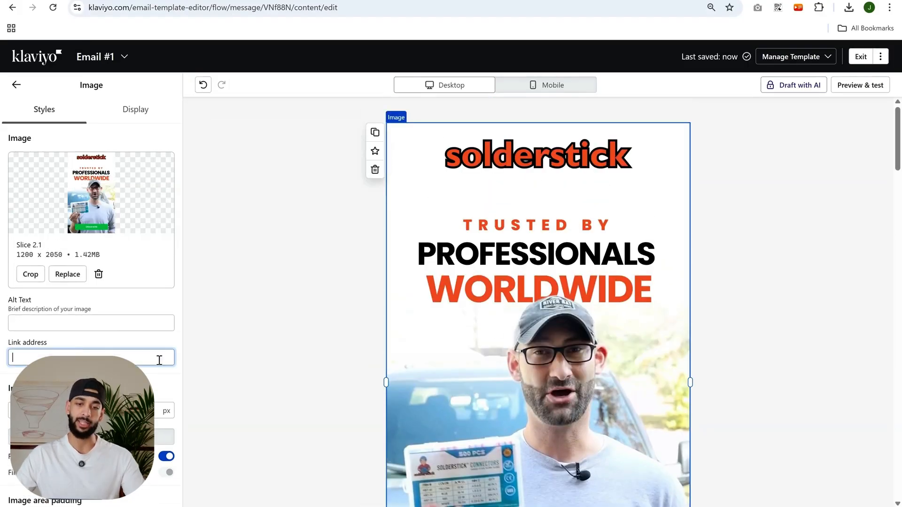
scroll(512, 318, "down", 6)
scroll(512, 318, "down", 5)
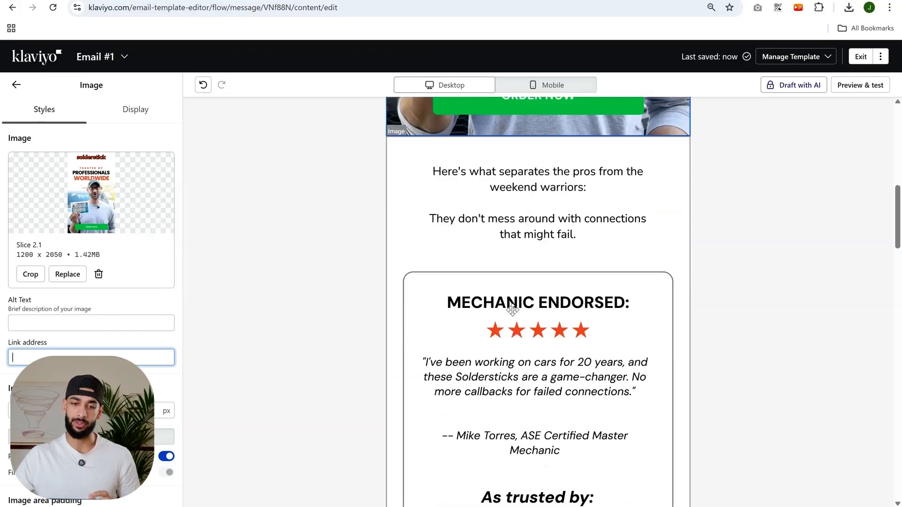
scroll(500, 305, "up", 6)
scroll(558, 225, "down", 6)
- Open the lower image block's alt text for editing and review the email from Shop Solderstick up to the logo
left_click(558, 225)
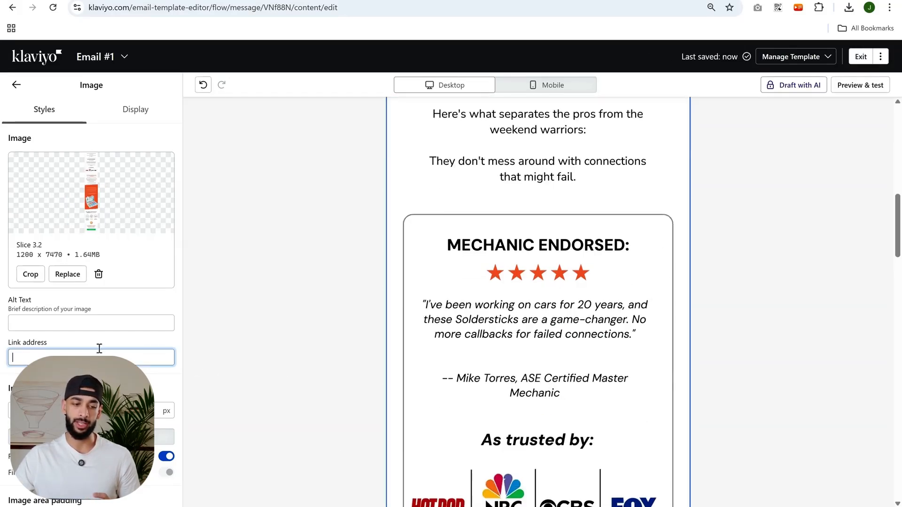
left_click(101, 327)
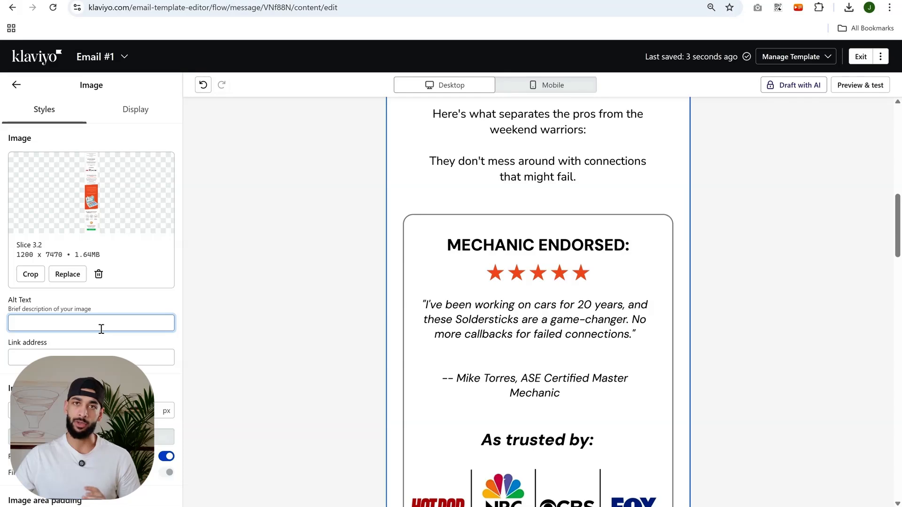
scroll(664, 319, "down", 15)
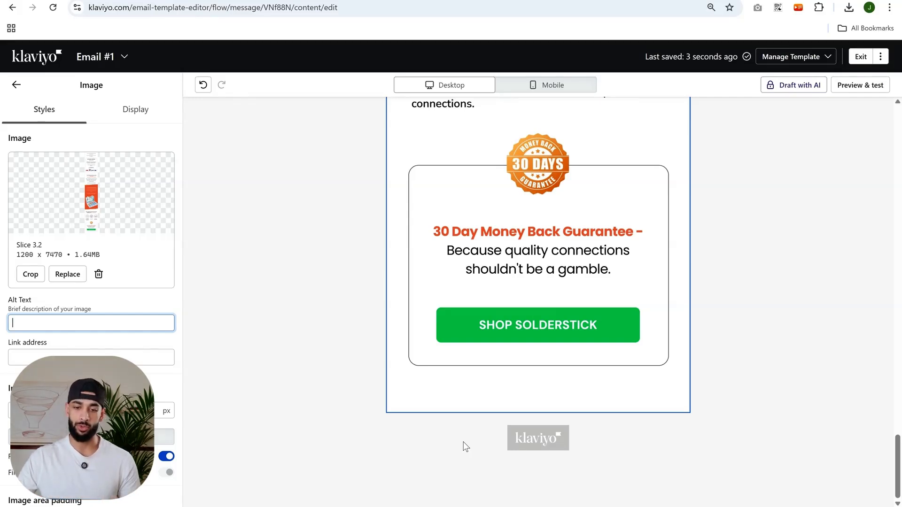
scroll(483, 420, "up", 8)
scroll(482, 420, "up", 15)
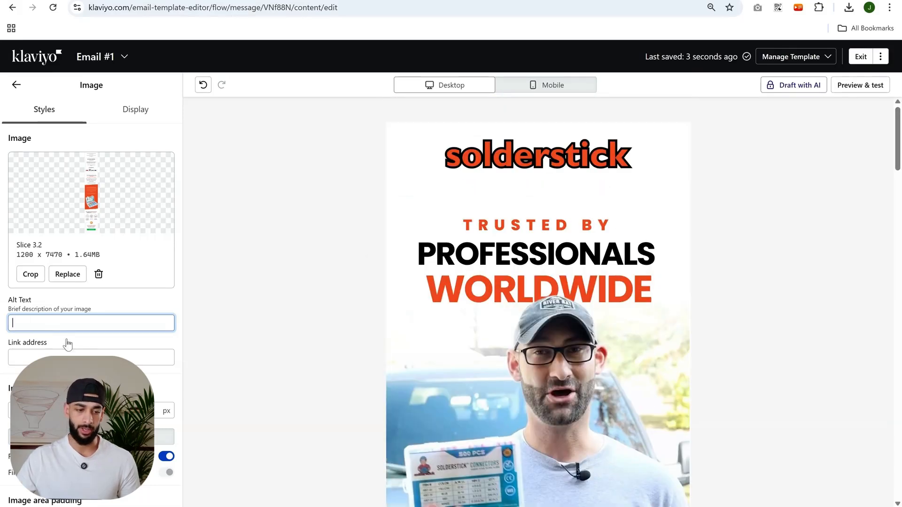
left_click(89, 343)
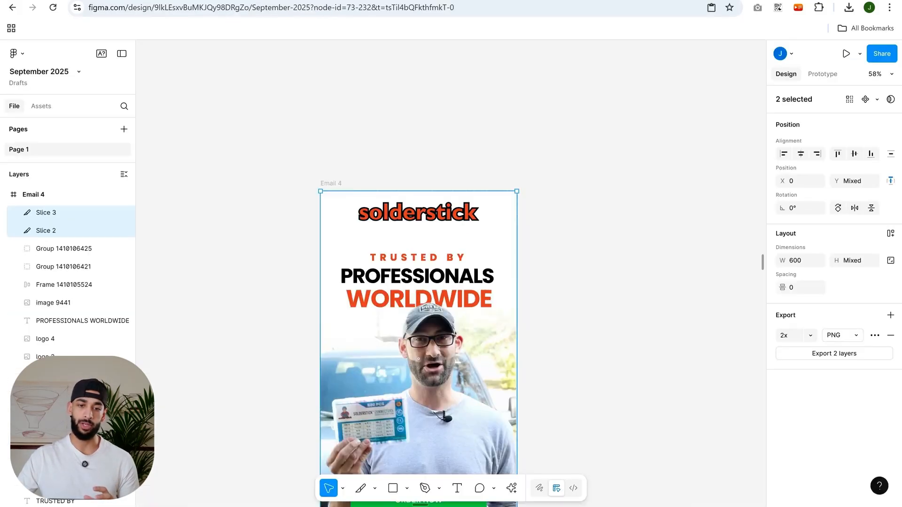
- Switch to the Figma design and examine What A Room Email 25, from the welcome banner to the sofa collection grid
left_click(689, 299)
left_click_drag(695, 316, 377, 161)
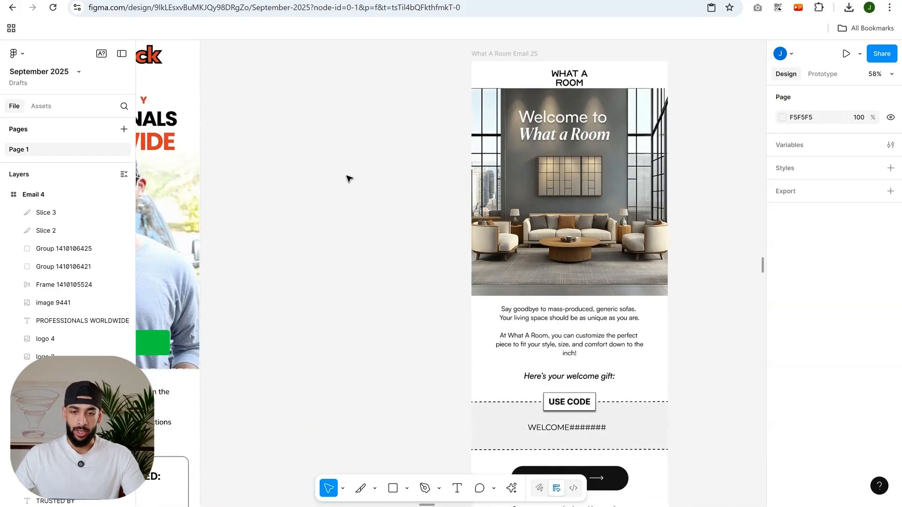
scroll(348, 177, "down", 4)
scroll(384, 279, "down", 5)
scroll(611, 235, "up", 6)
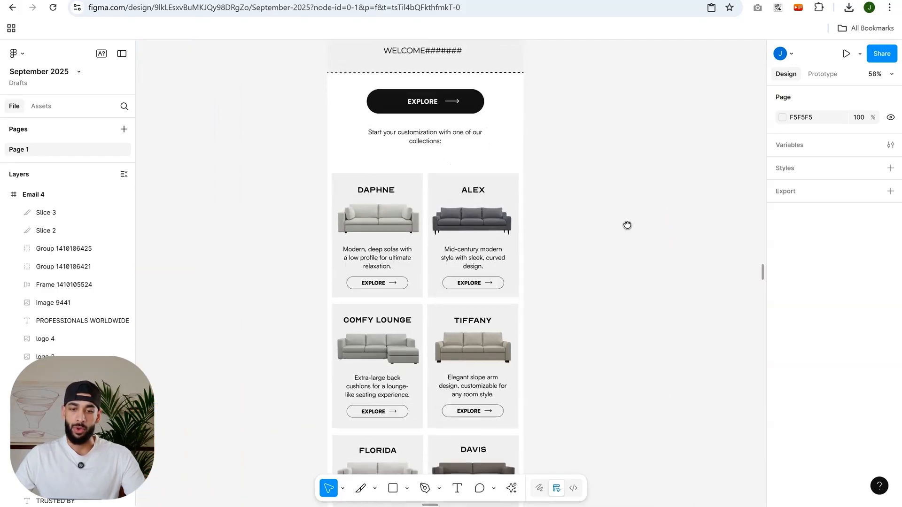
scroll(573, 249, "left", 3)
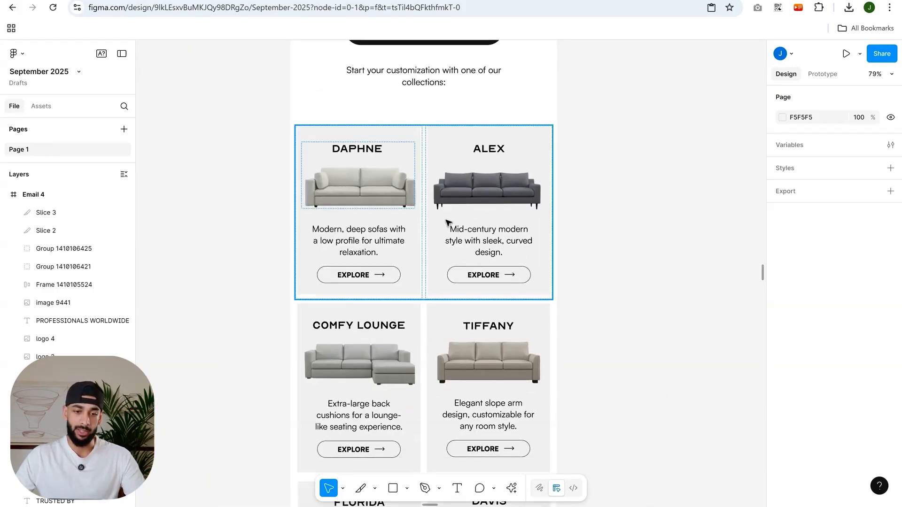
left_click_drag(601, 268, 583, 358)
scroll(582, 358, "down", 4)
left_click_drag(595, 91, 588, 267)
scroll(572, 250, "up", 3)
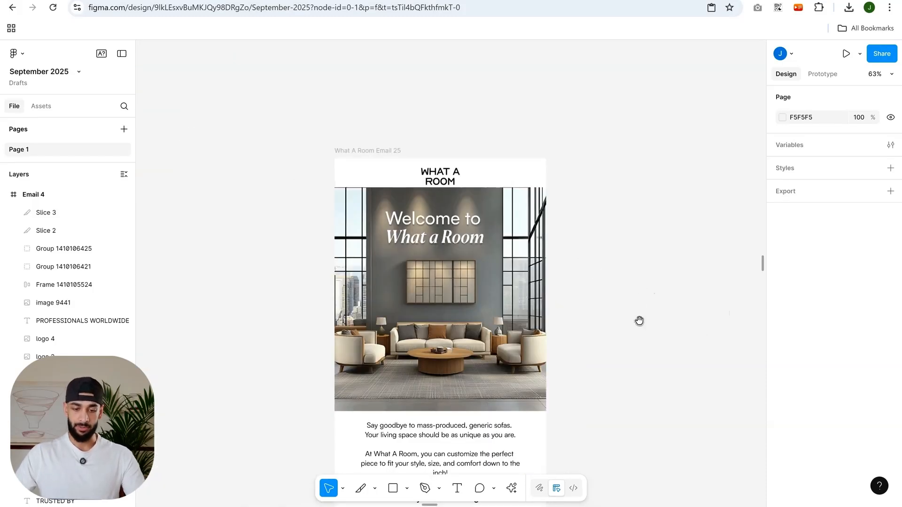
- Draw a slice about 550 × 507 over the logo and welcome banner of What A Room Email 25
scroll(639, 320, "down", 2)
left_click(361, 490)
scroll(354, 150, "up", 2)
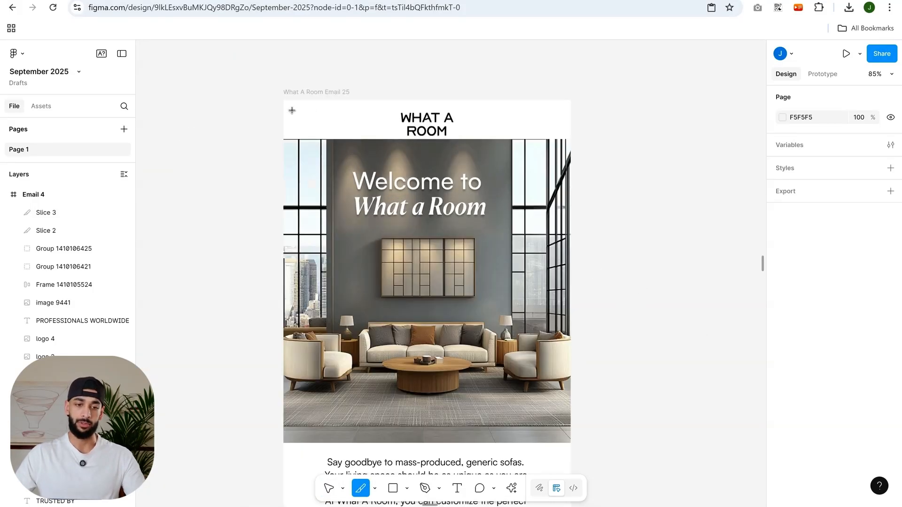
left_click_drag(292, 110, 556, 352)
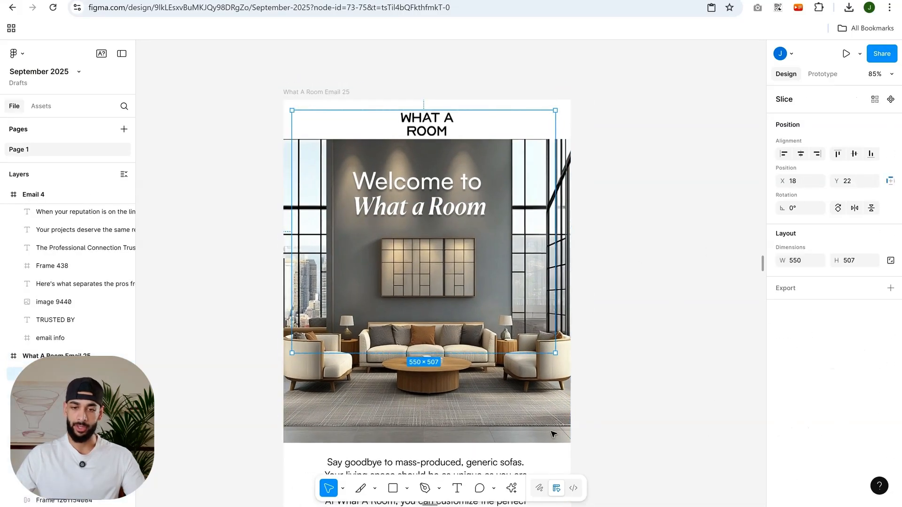
- Set the width of the What A Room banner slice to 600
scroll(47, 245, "down", 3)
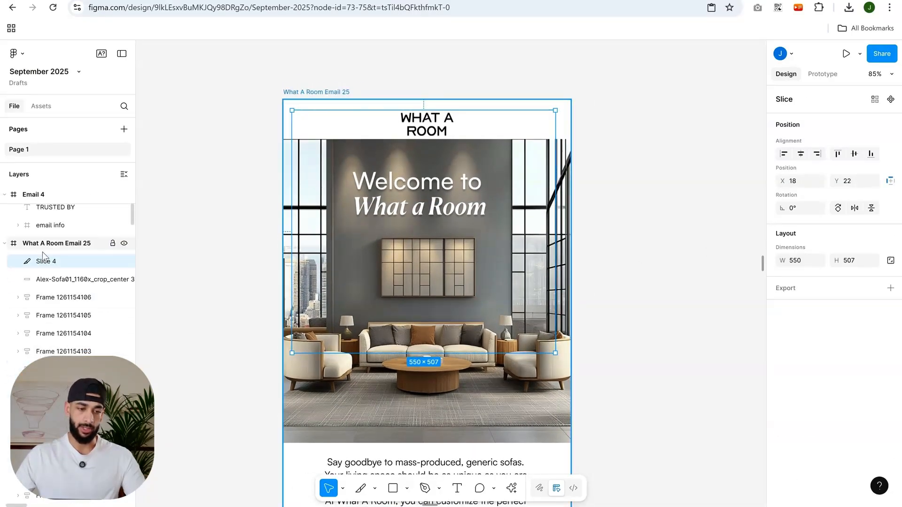
left_click(802, 262)
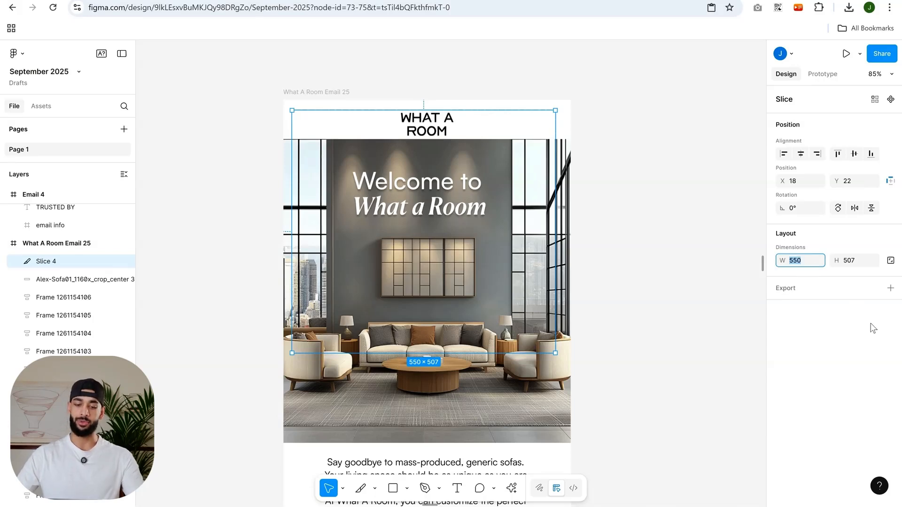
key("Return")
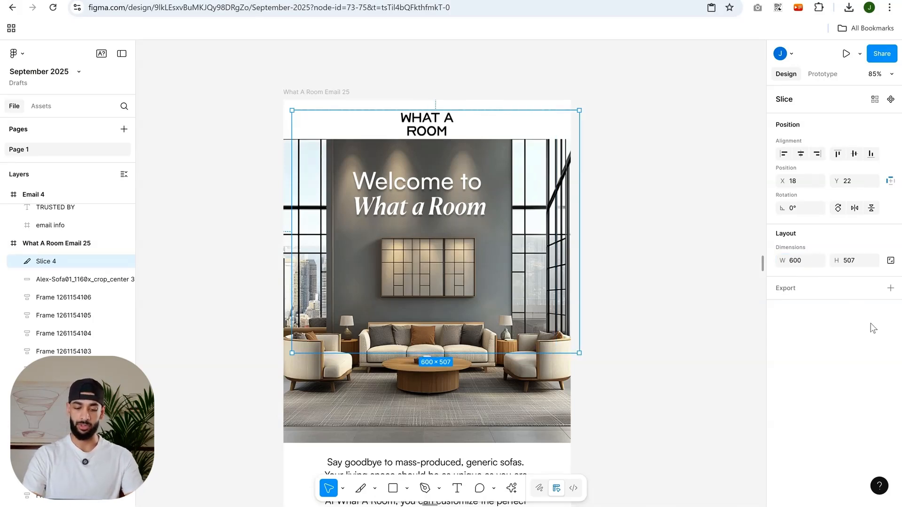
- Align the What A Room banner slice to the left and top edges of the email frame
key("alt+a")
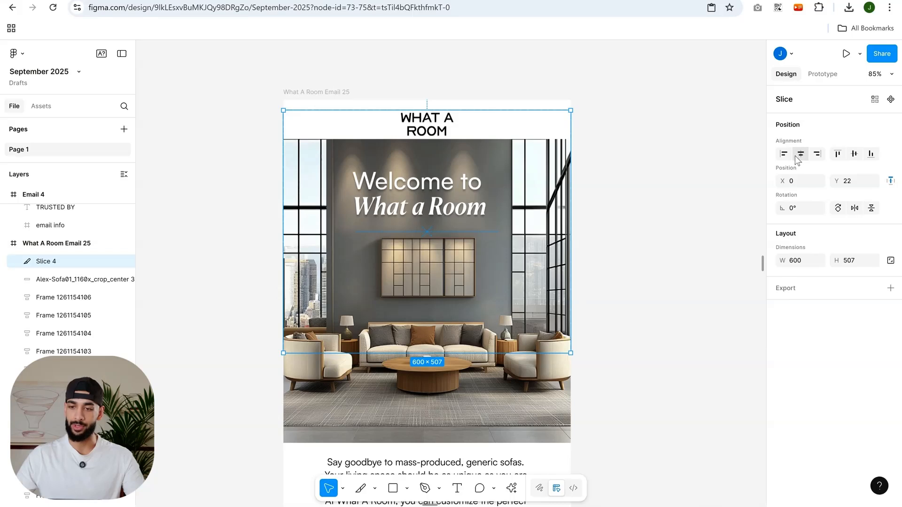
left_click(855, 154)
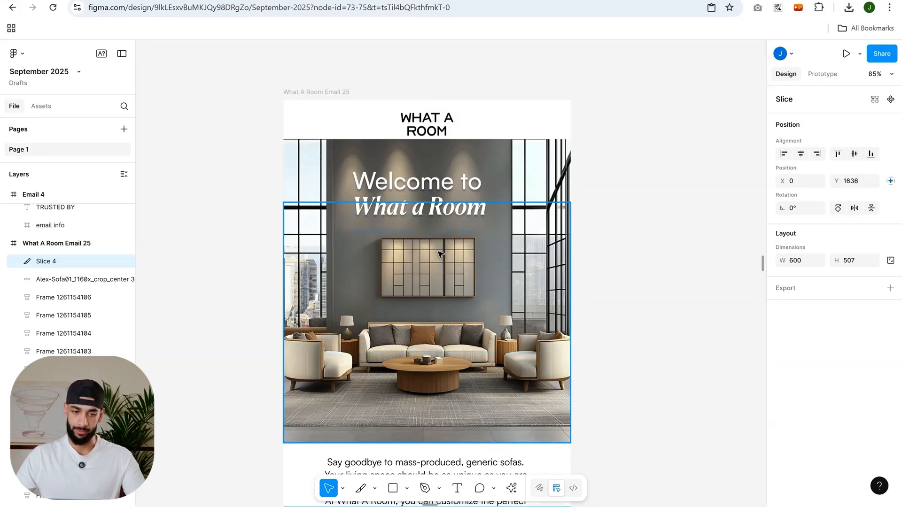
left_click(838, 154)
- Extend the banner slice down to the bottom of the living room image, making it about 600 × 717
scroll(400, 226, "up", 1)
scroll(437, 336, "down", 3)
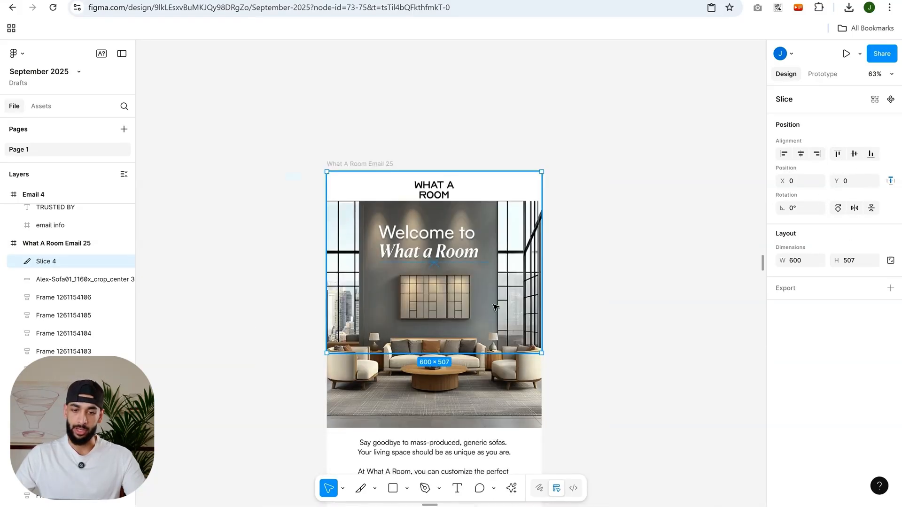
scroll(473, 300, "down", 2)
left_click_drag(474, 281, 515, 287)
scroll(562, 306, "down", 2)
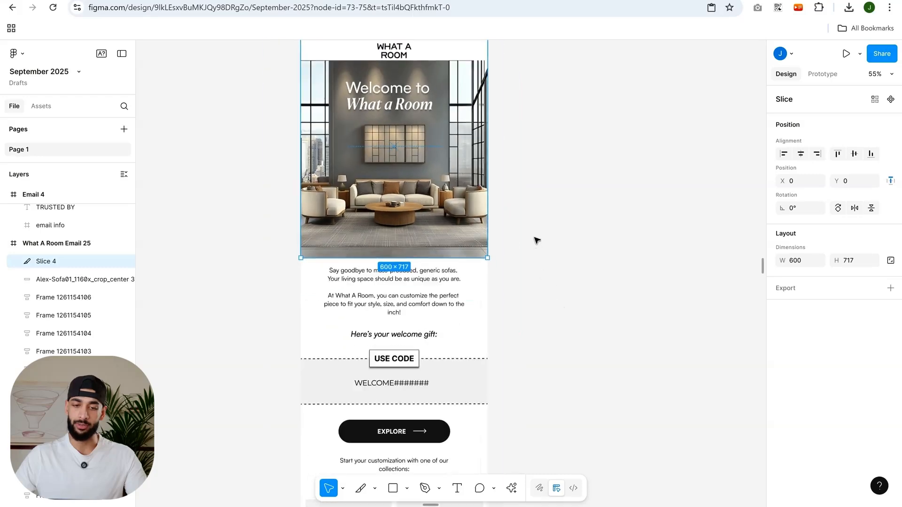
scroll(571, 229, "down", 2)
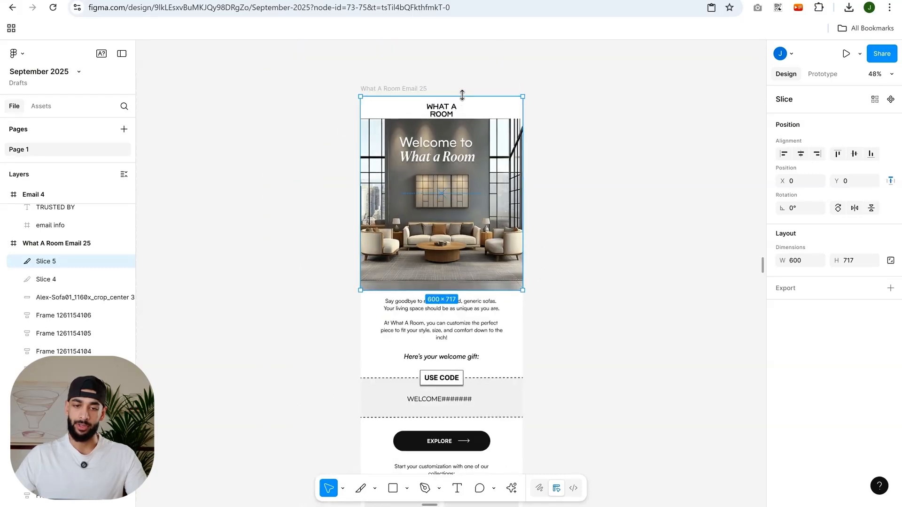
- Duplicate the banner slice and resize the copy over the intro text directly below, about 600 × 273
key("ctrl+d")
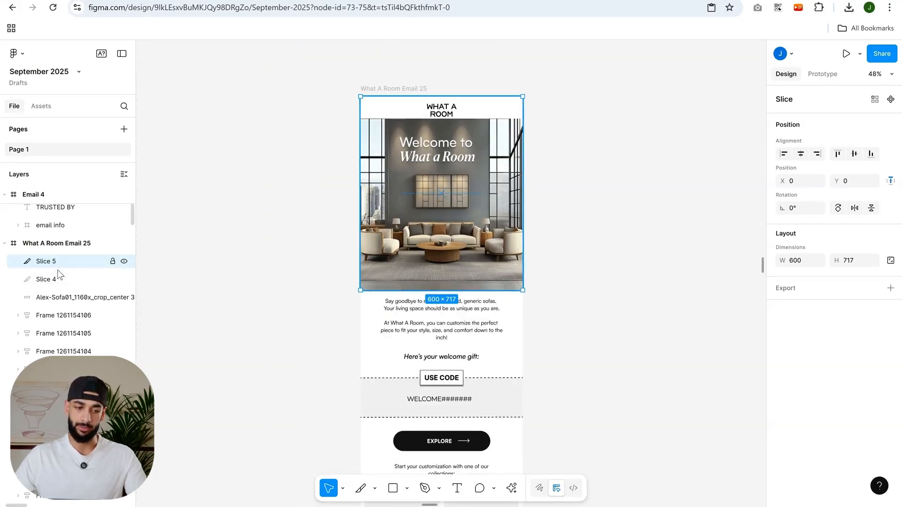
left_click_drag(442, 96, 442, 369)
scroll(425, 217, "down", 5)
scroll(409, 219, "up", 4)
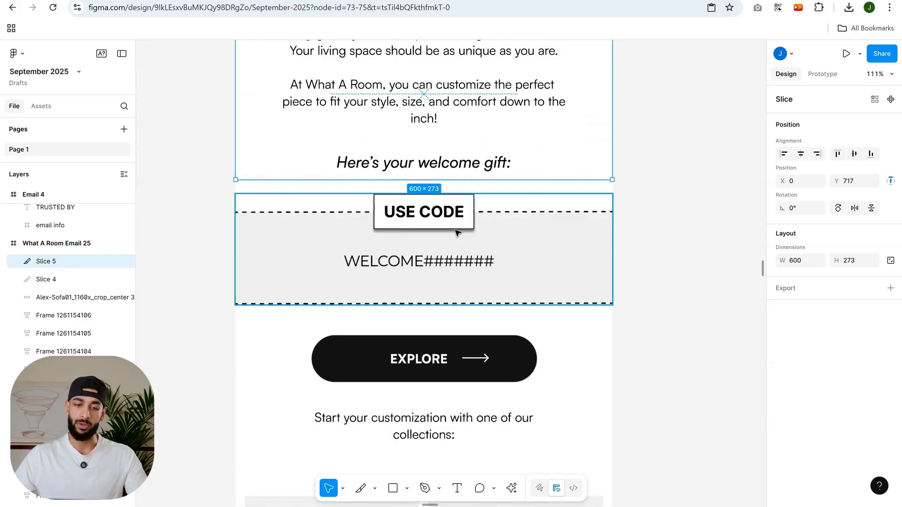
- Inspect the placeholder WELCOME code text inside the USE CODE block
left_click(645, 222)
left_click_drag(644, 223, 658, 243)
scroll(442, 291, "up", 2)
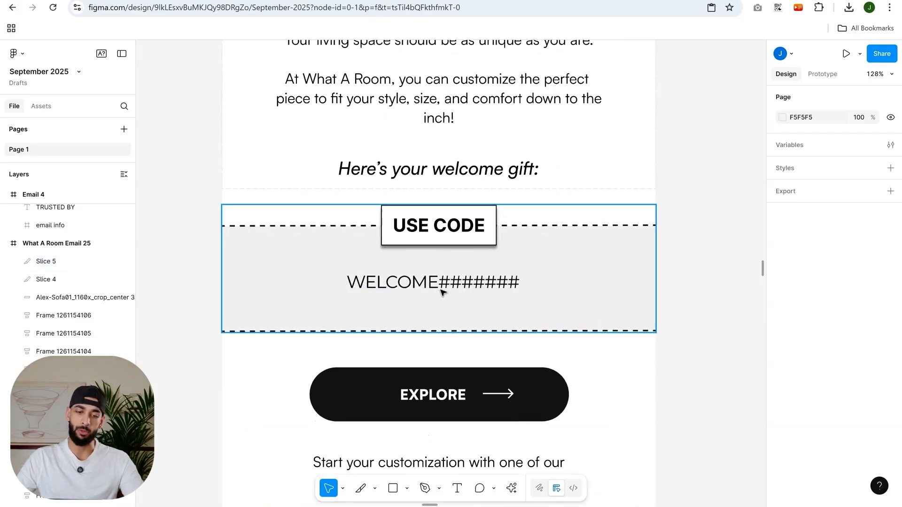
double_click(442, 292)
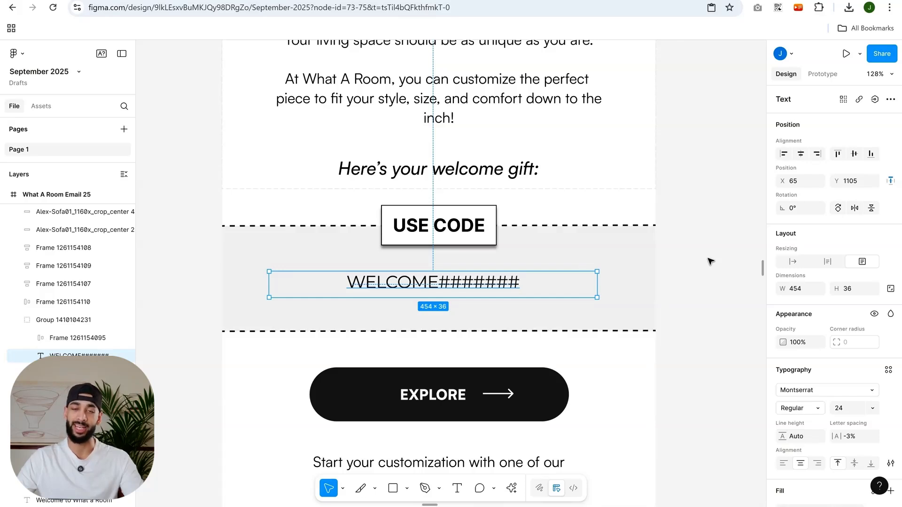
left_click(685, 288)
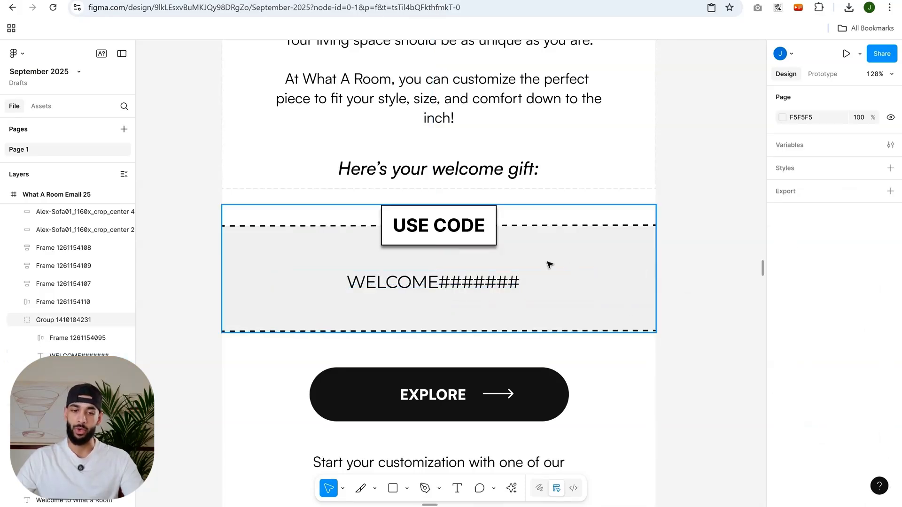
scroll(347, 252, "up", 2)
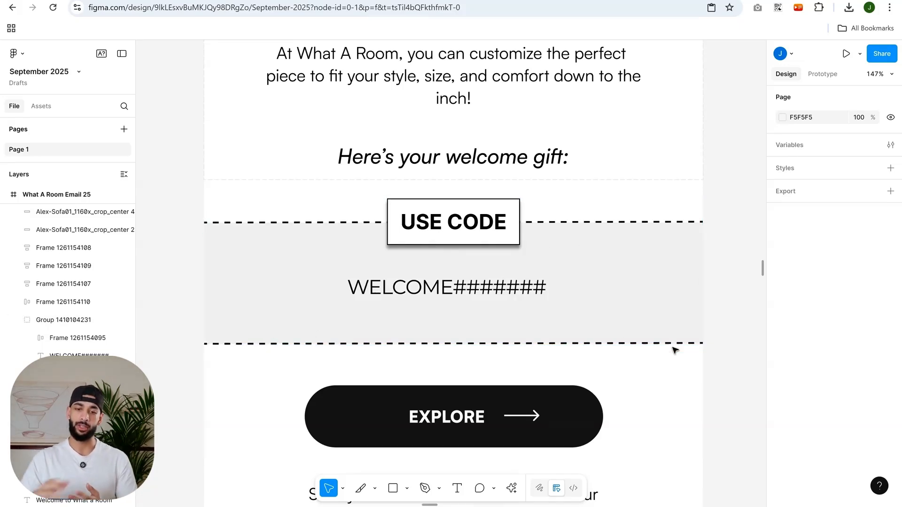
- Extend the intro text slice down past the USE CODE box, stopping above the WELCOME code, at about 600 × 370
left_click(654, 143)
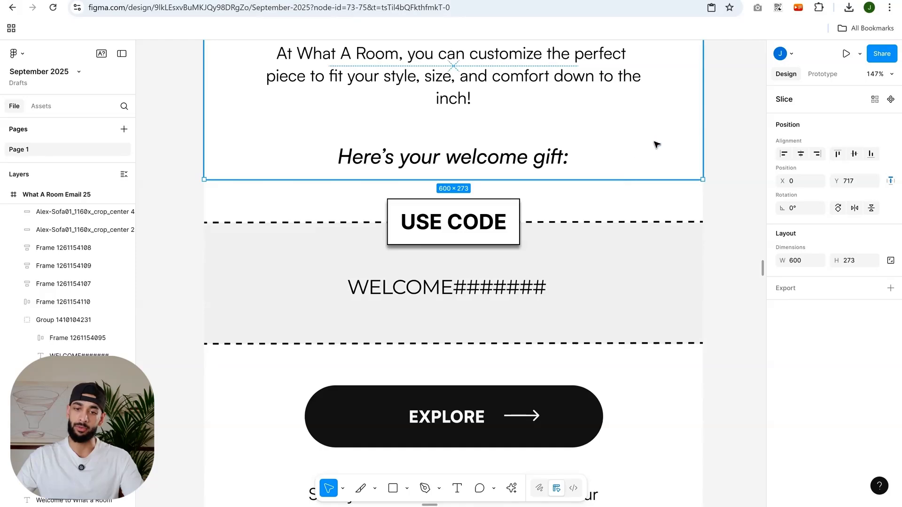
left_click_drag(617, 178, 614, 256)
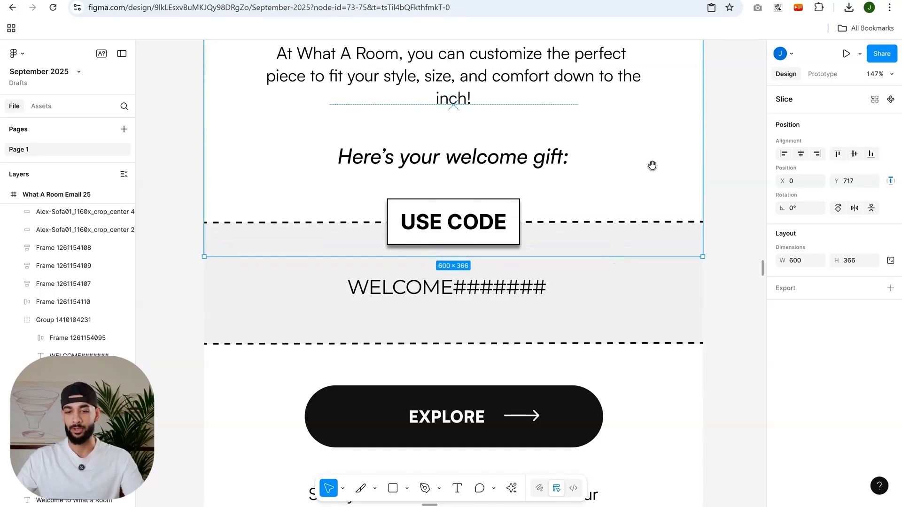
scroll(652, 165, "down", 5)
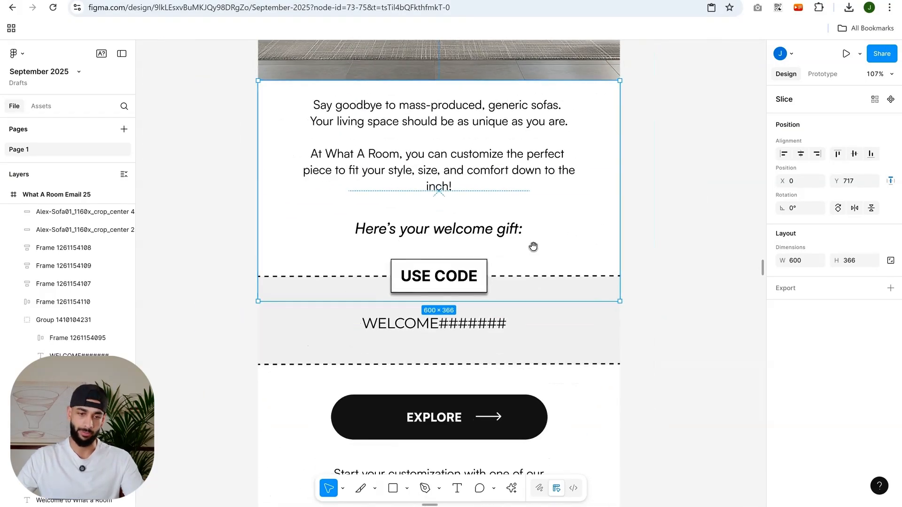
scroll(534, 247, "up", 5)
left_click_drag(481, 308, 473, 312)
scroll(469, 316, "up", 2)
scroll(477, 326, "down", 5)
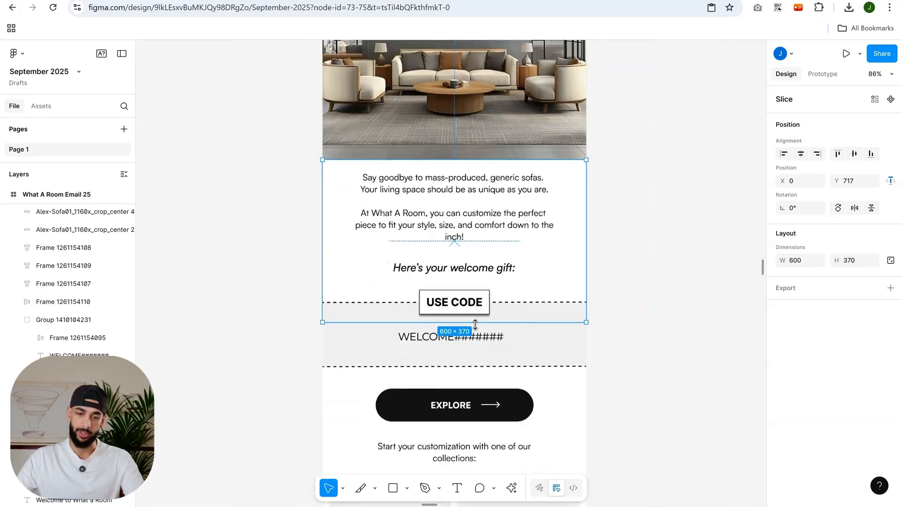
- Duplicate the intro slice and resize the copy from the WELCOME code down to the collections text, about 600 × 307
scroll(475, 325, "down", 2)
scroll(94, 254, "up", 8)
scroll(215, 318, "down", 1)
scroll(111, 324, "down", 2)
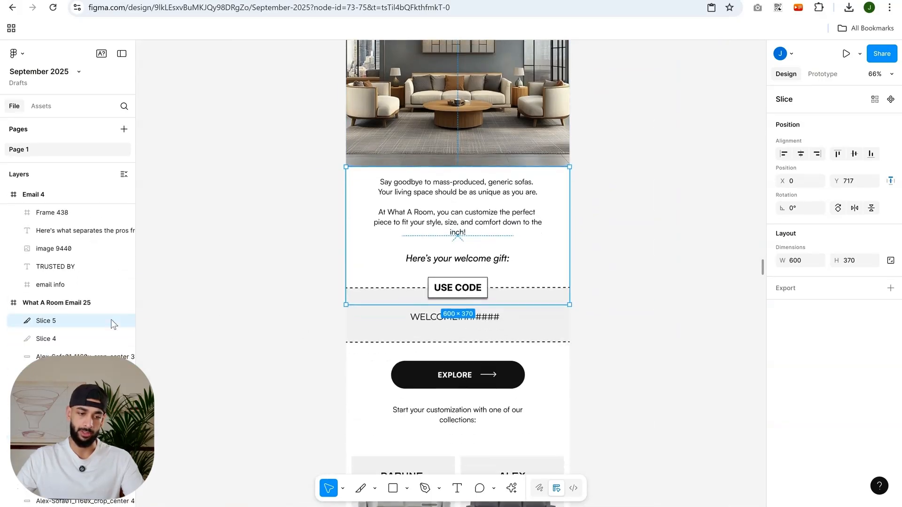
key("ctrl+d")
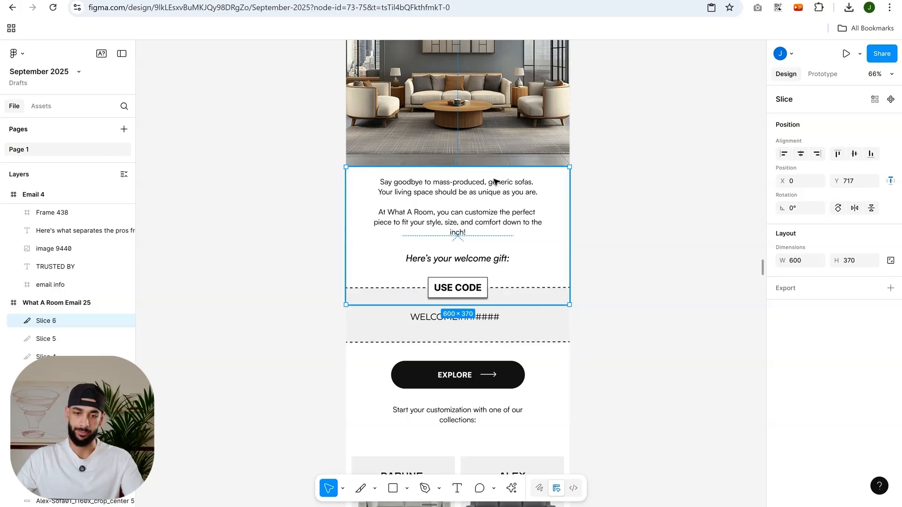
left_click_drag(495, 167, 486, 417)
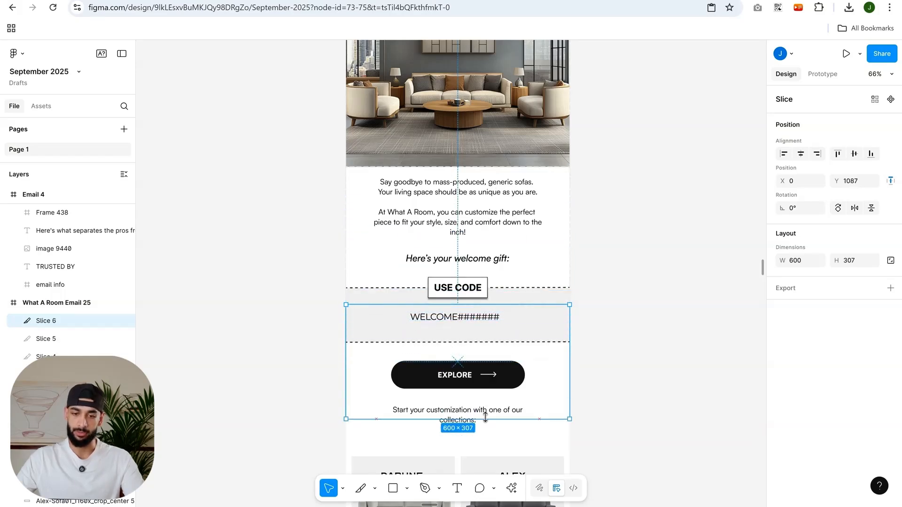
scroll(453, 258, "up", 5)
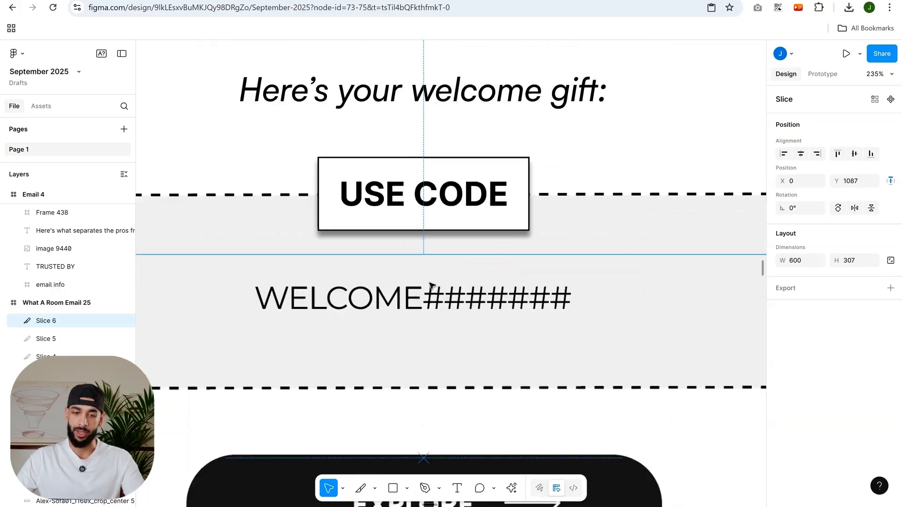
- Lower the new slice's upper edge to just beneath the WELCOME code, leaving the code uncovered and the slice about 600 × 232
scroll(445, 268, "down", 2)
left_click_drag(448, 260, 456, 324)
left_click_drag(155, 301, 564, 268)
left_click(407, 310)
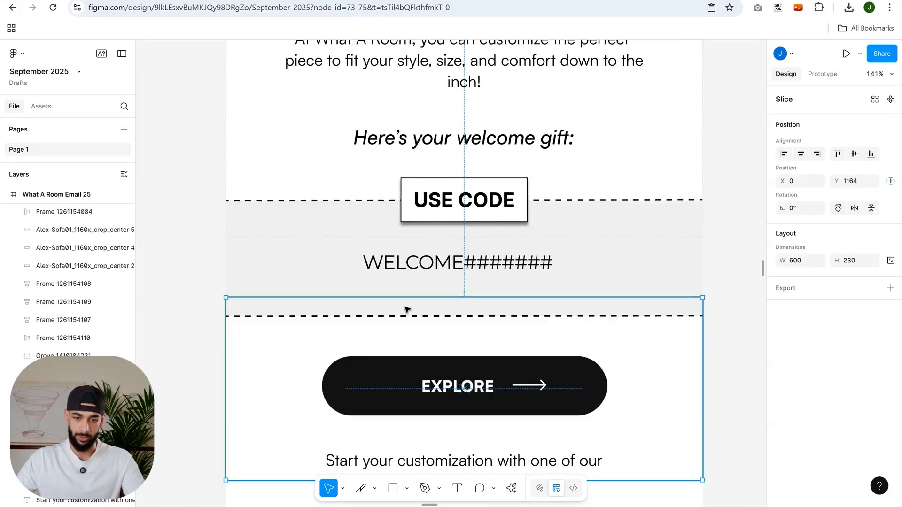
left_click_drag(407, 298, 425, 291)
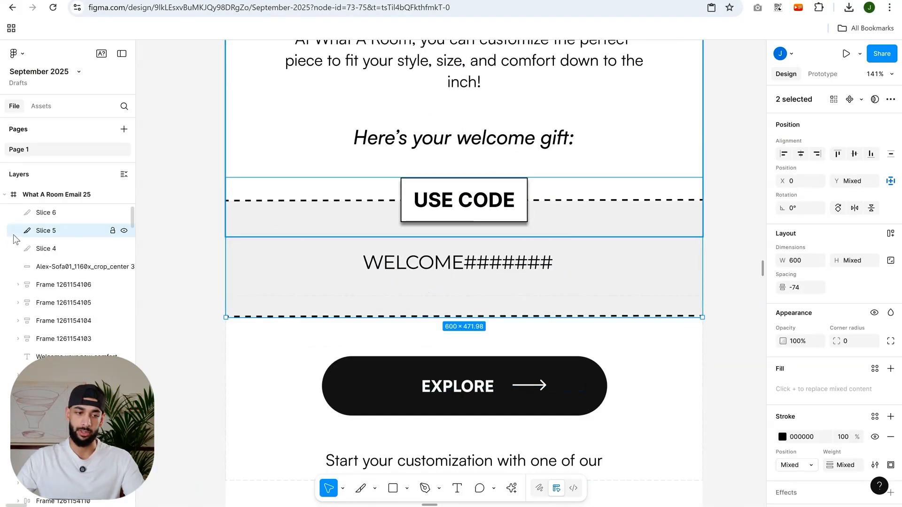
- Extend the Explore slice down past the collections text to just above the sofa grid, about 600 × 299
left_click(40, 234)
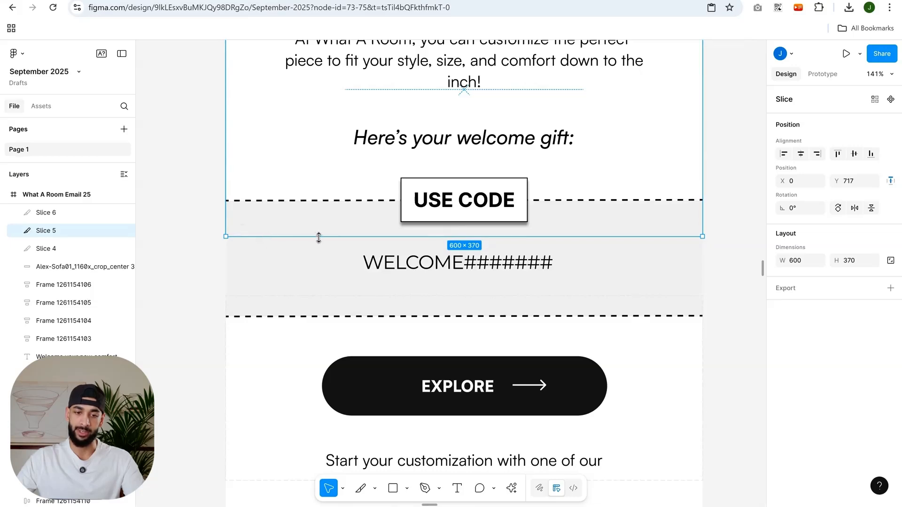
scroll(447, 272, "up", 5, "ctrl")
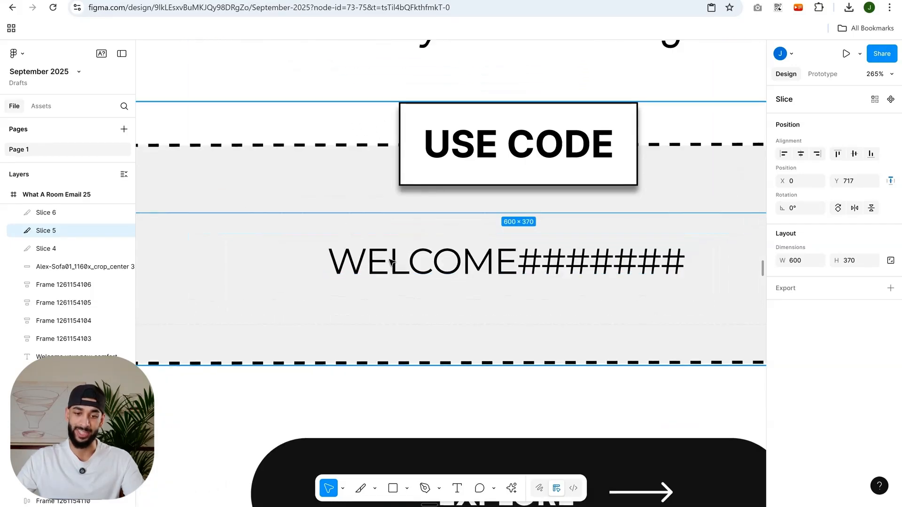
scroll(684, 272, "down", 5, "ctrl")
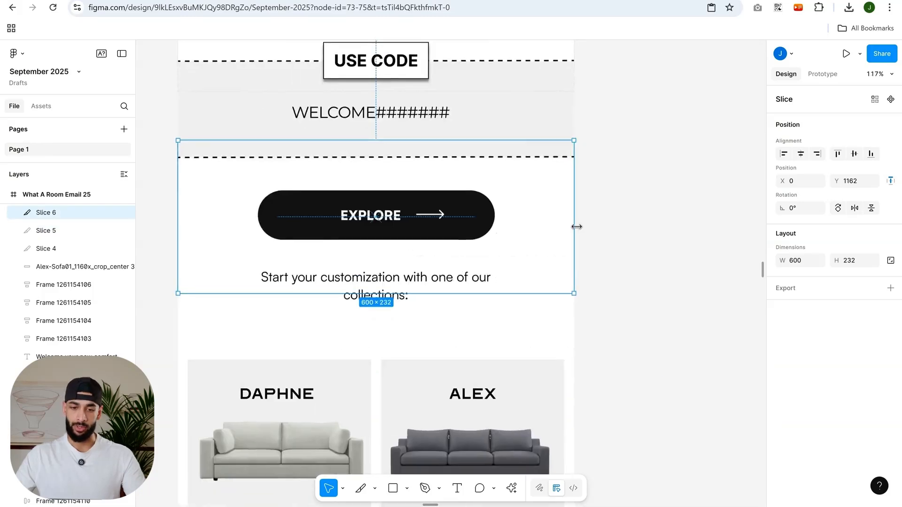
scroll(577, 227, "down", 2, "ctrl")
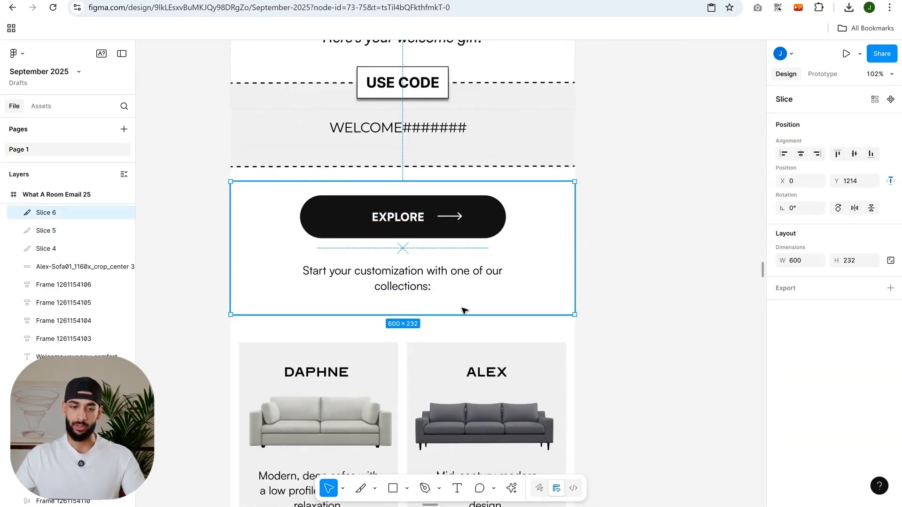
left_click_drag(440, 286, 440, 325)
scroll(662, 269, "down", 2)
scroll(662, 269, "down", 5, "ctrl")
left_click_drag(629, 298, 584, 243)
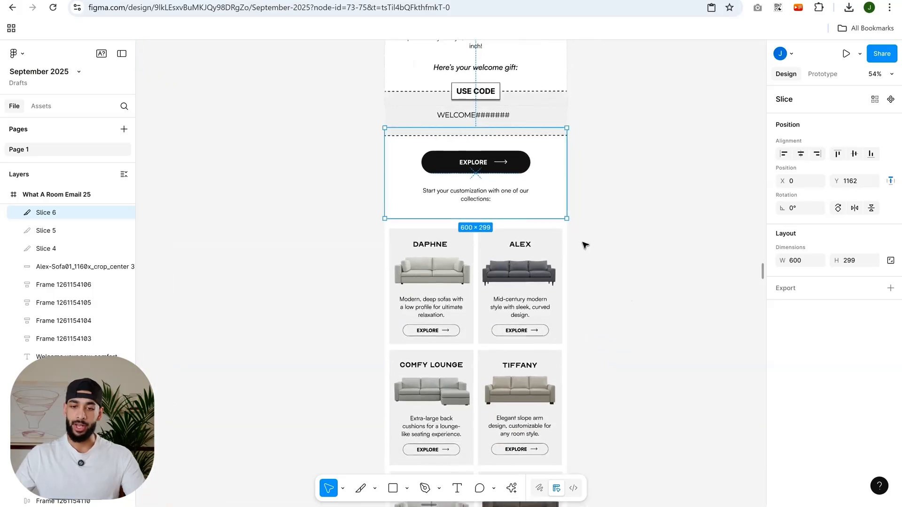
- Duplicate the Explore slice and fit the copy over the Daphne and Alex sofa row, about 600 × 424
scroll(592, 249, "up", 4, "ctrl")
scroll(610, 277, "down", 3)
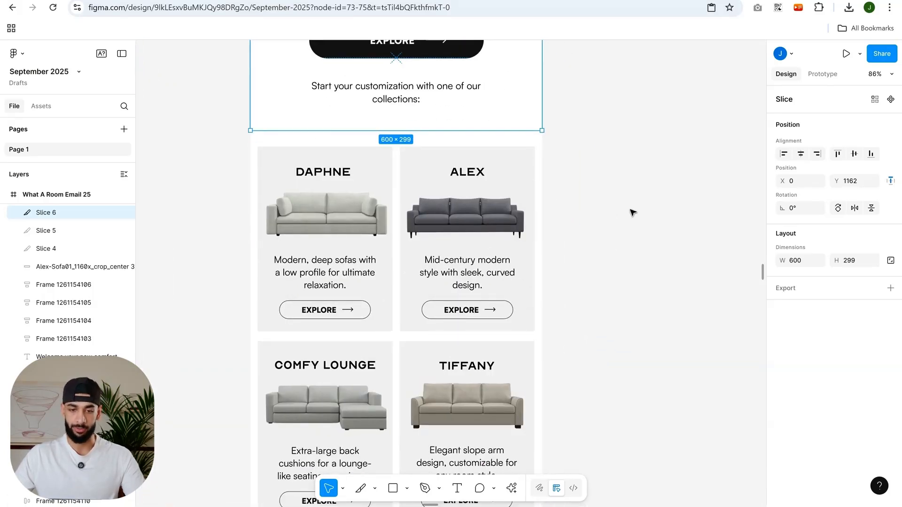
left_click_drag(632, 213, 656, 230)
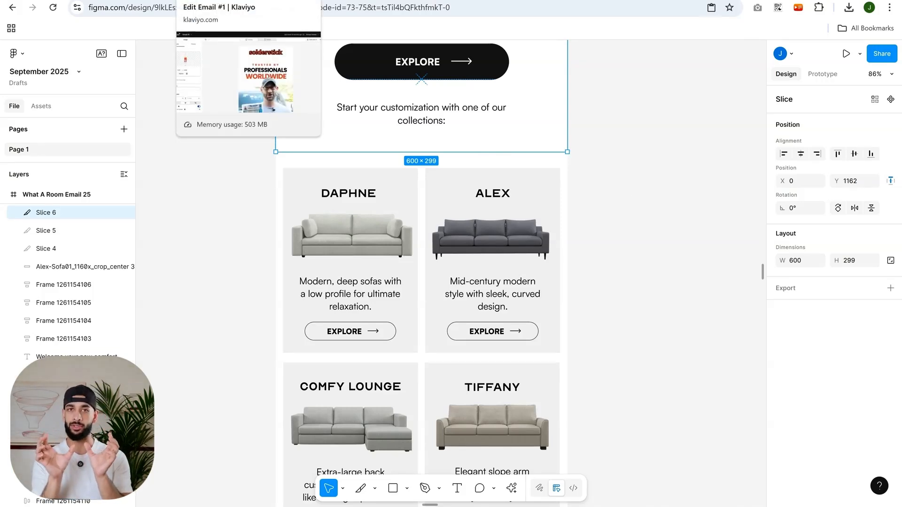
scroll(497, 234, "down", 1)
scroll(546, 234, "up", 2)
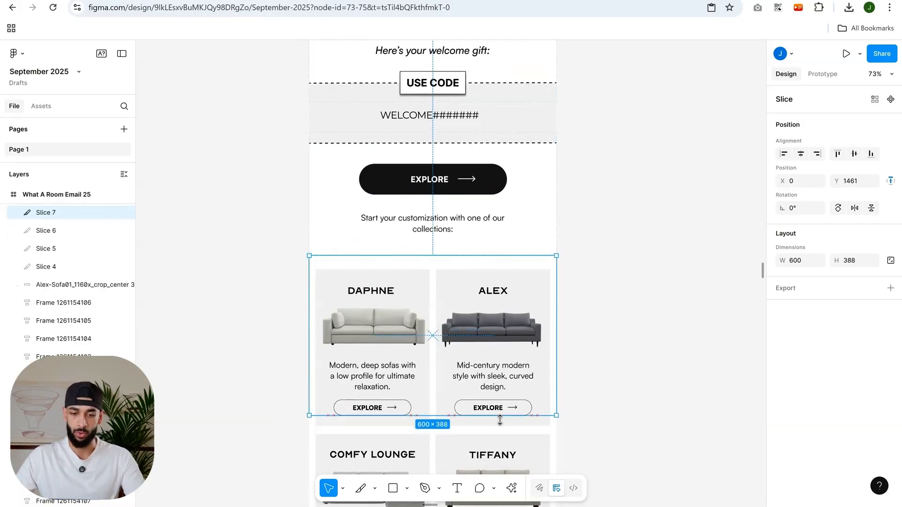
left_click_drag(500, 420, 503, 434)
scroll(687, 367, "down", 1)
scroll(508, 376, "up", 2)
mouse_move(481, 381)
left_mouse_down()
mouse_move(479, 391)
mouse_move(479, 380)
left_mouse_up()
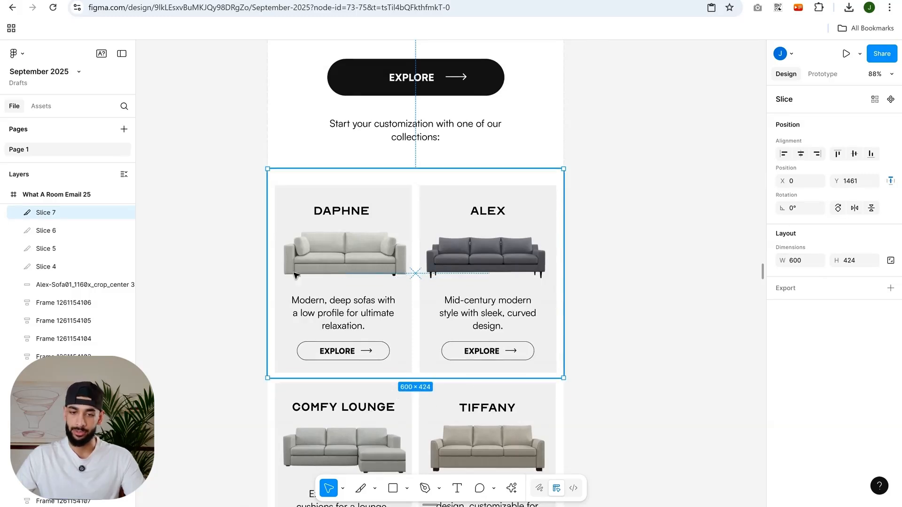
- Halve the sofa row slice's width to 300 by dividing it by 2, so it covers only the Daphne card
key("Right")
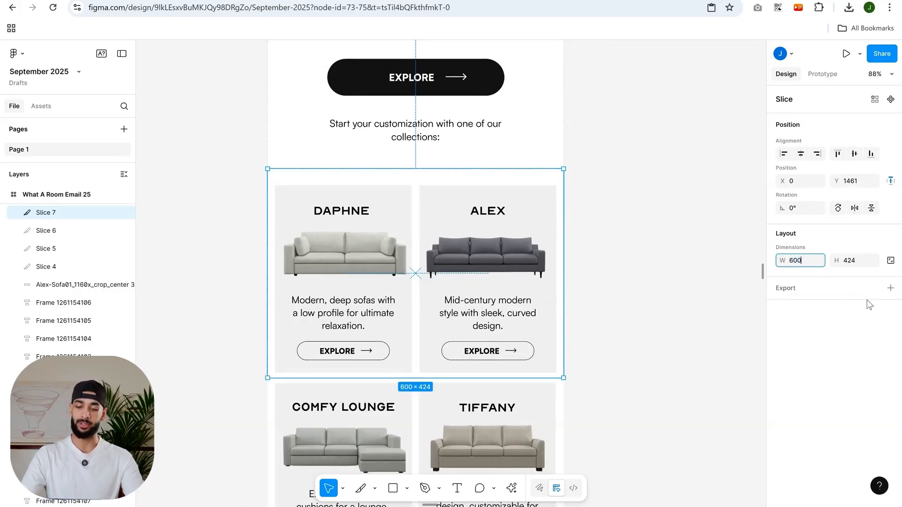
type("/2")
key("Return")
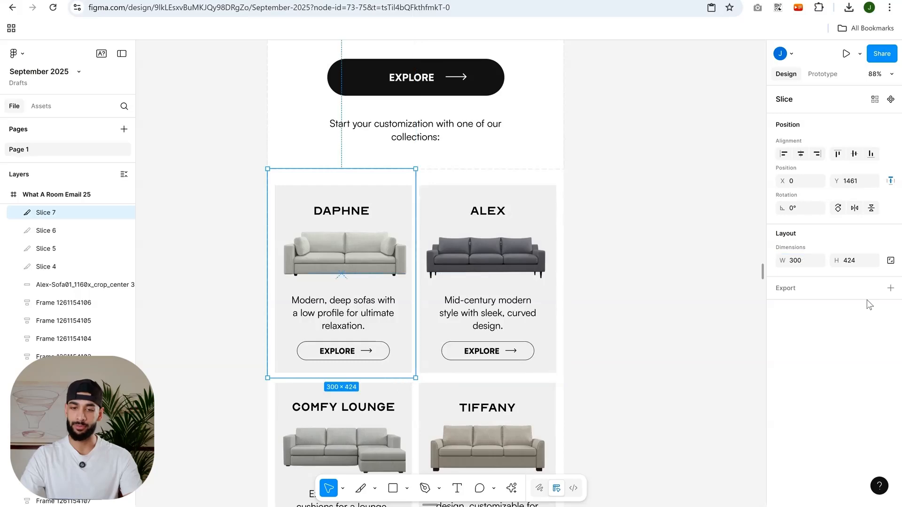
- Duplicate the Daphne slice and align the copy to the email's right edge so it covers the Alex card
scroll(371, 216, "up", 3)
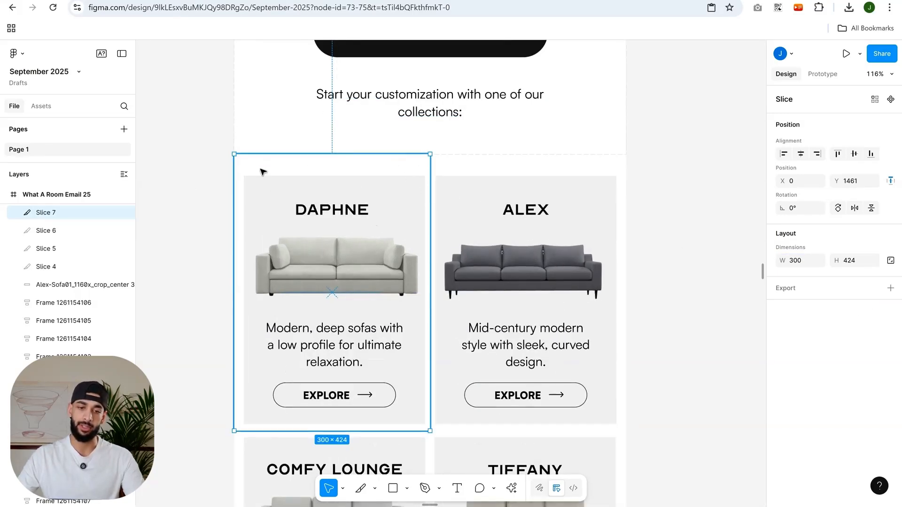
scroll(434, 420, "down", 3)
scroll(415, 444, "up", 3)
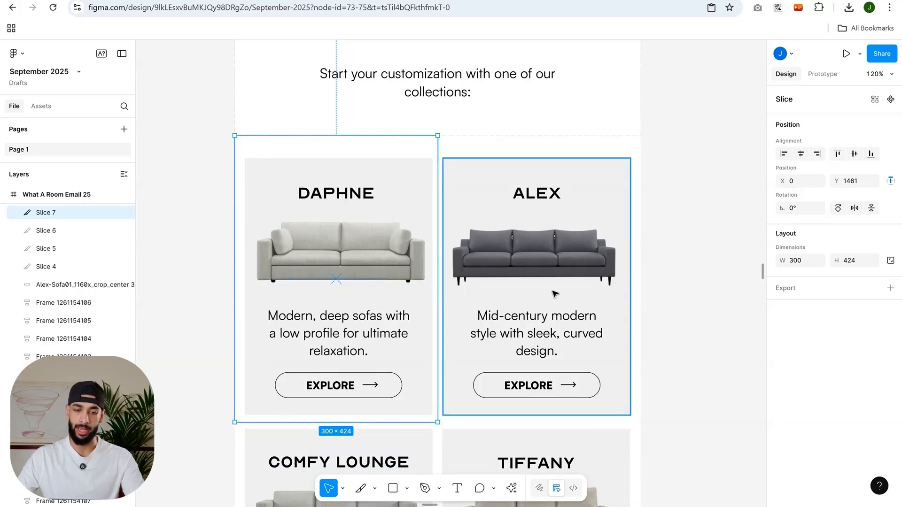
key("ctrl+d")
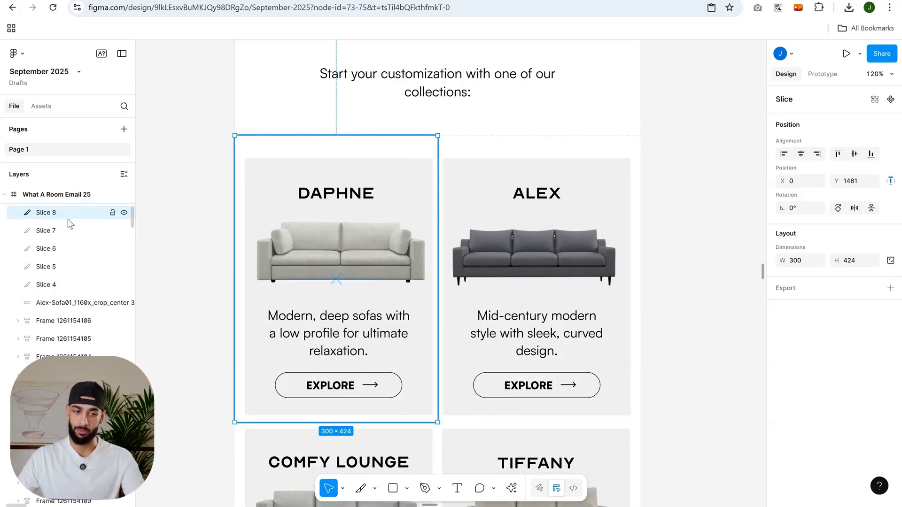
scroll(68, 219, "up", 2)
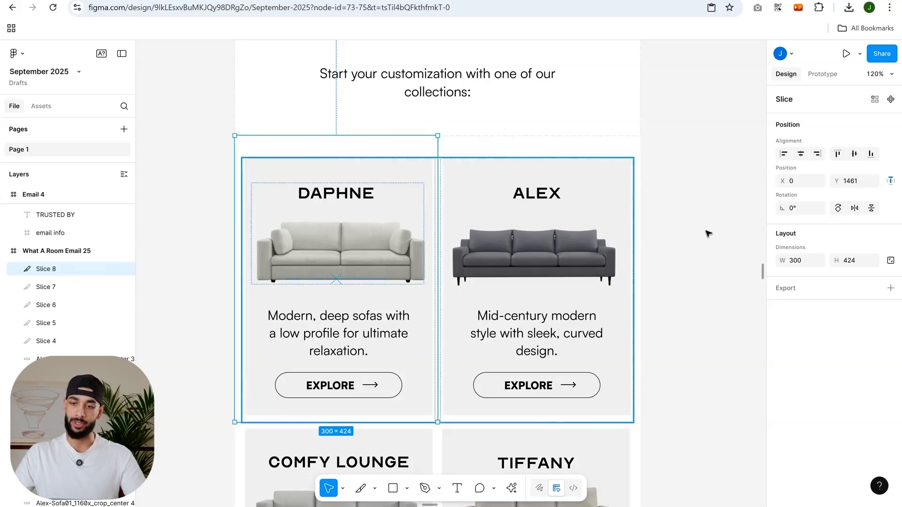
left_click(818, 156)
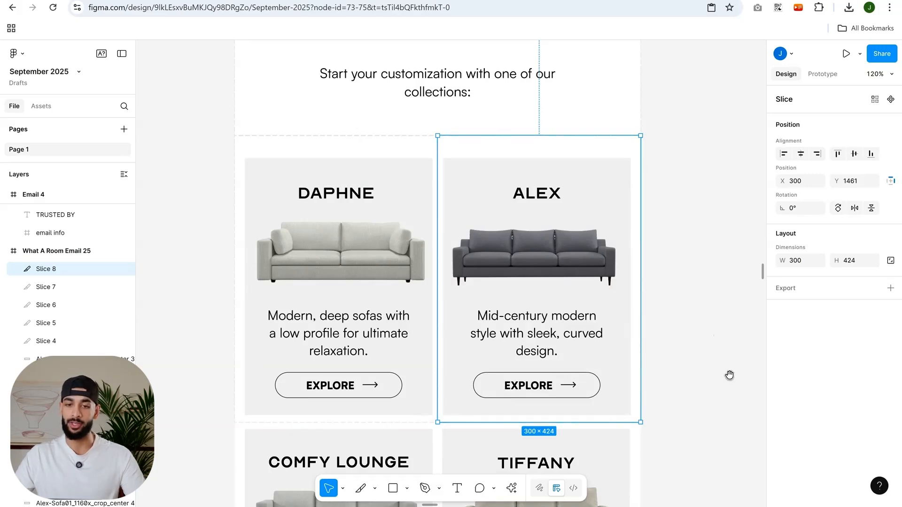
- Duplicate the Alex slice and fit the copy over the Tiffany card in the row below, about 300 × 401
left_click_drag(730, 375, 702, 285)
scroll(700, 285, "down", 1)
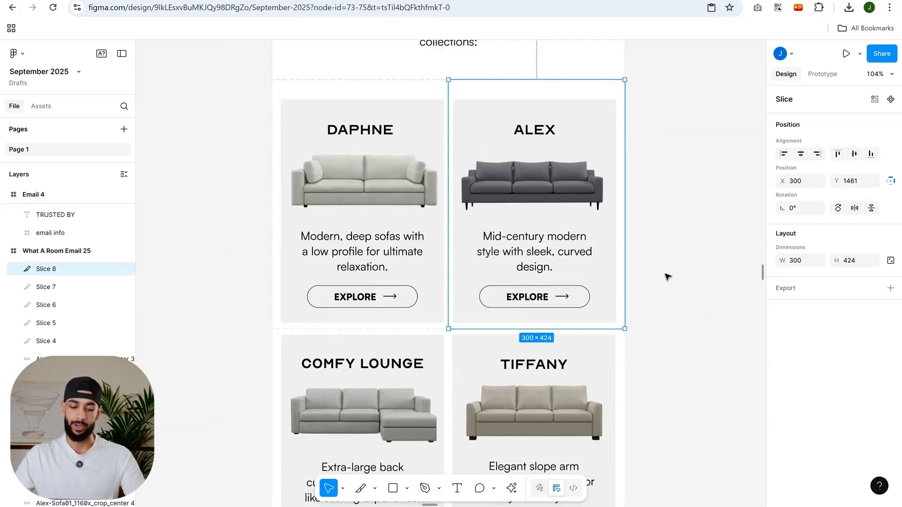
key("ctrl+d")
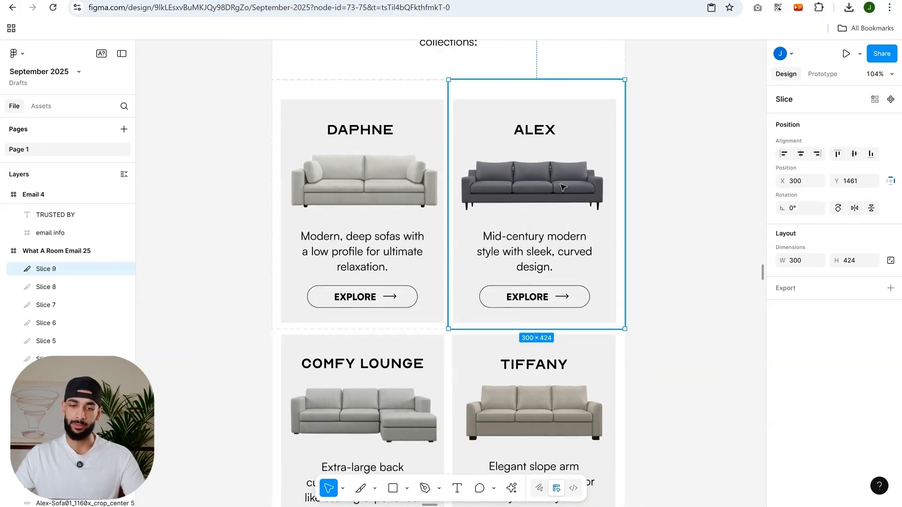
left_click_drag(527, 79, 559, 288)
scroll(694, 362, "up", 3)
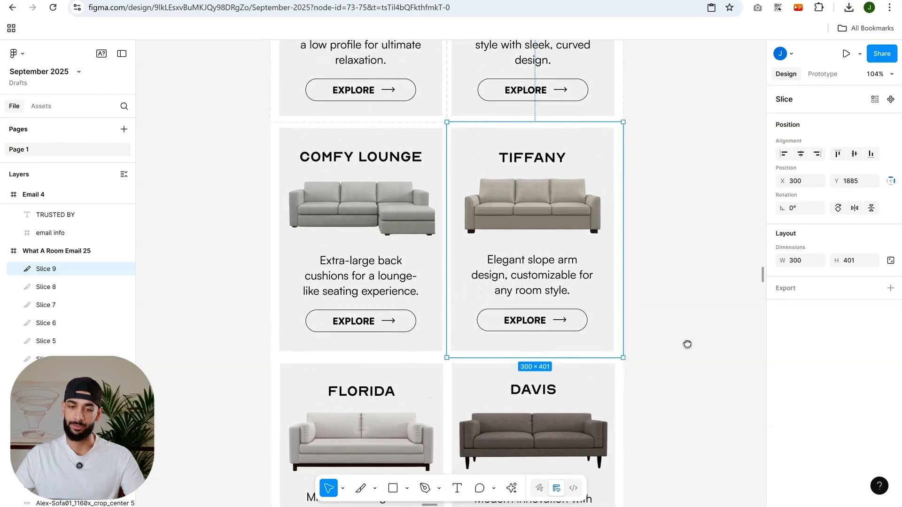
- Align the new slice to the email's left edge over Comfy Lounge, and cover Tiffany with a duplicate aligned to the right edge
scroll(458, 288, "up", 8)
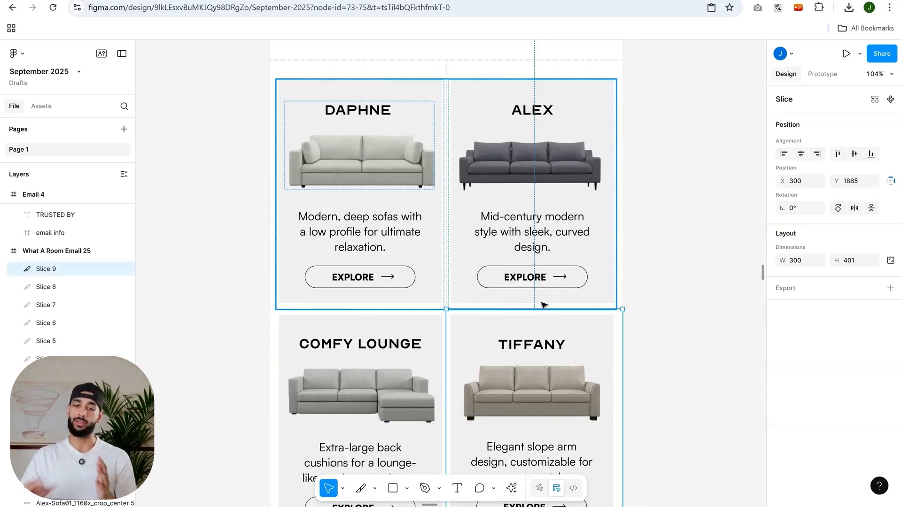
scroll(544, 305, "down", 2)
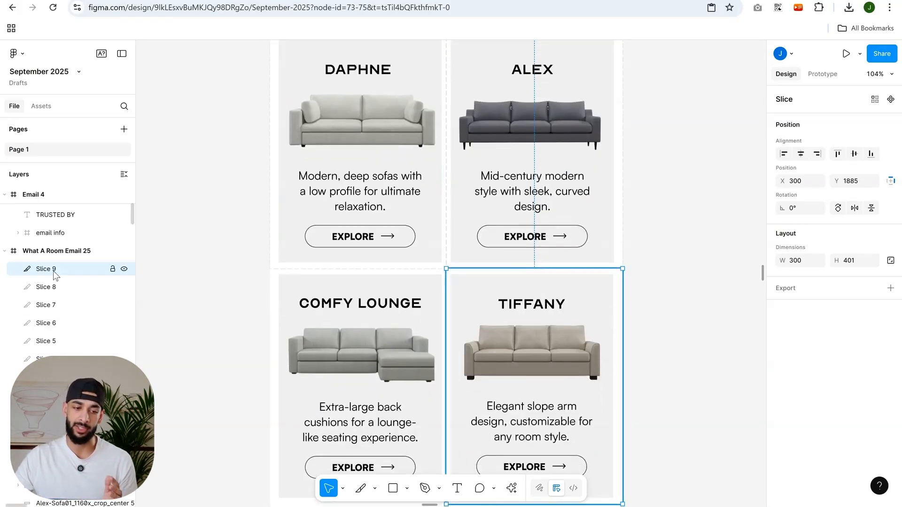
scroll(552, 293, "down", 5)
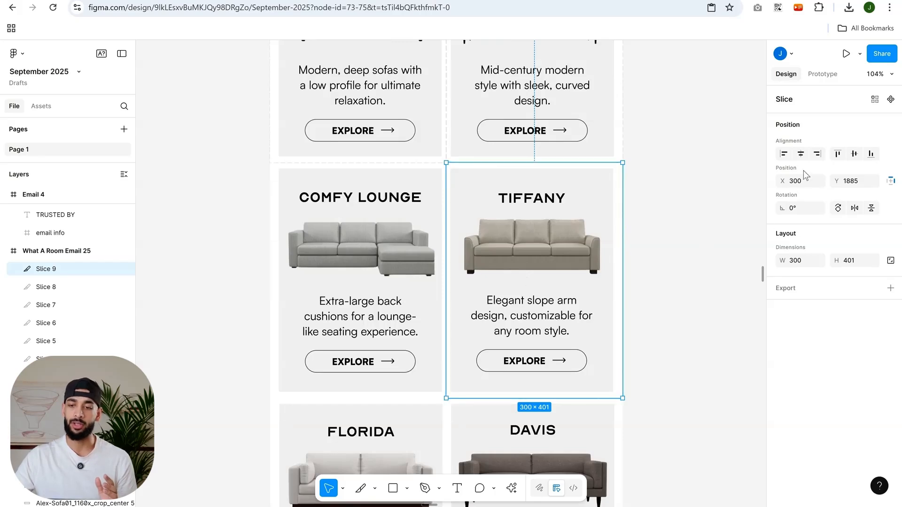
left_click(784, 155)
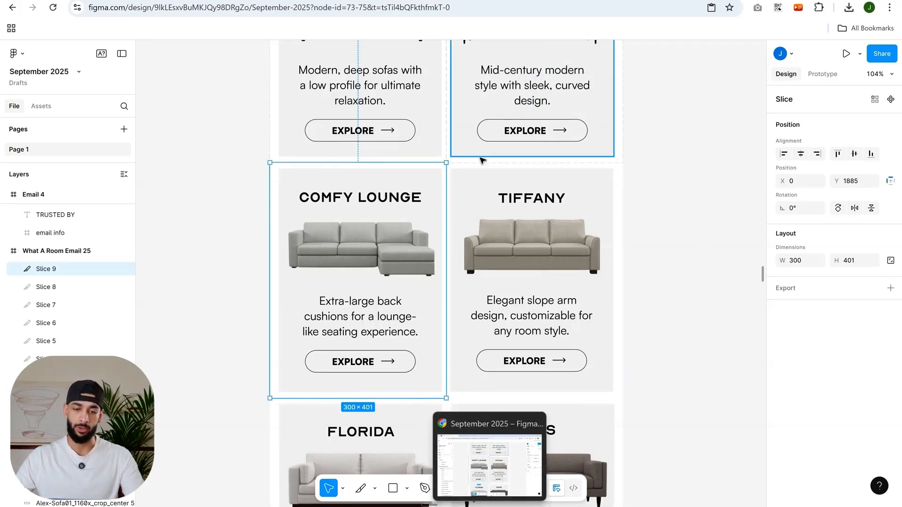
key("ctrl+d")
left_click(817, 155)
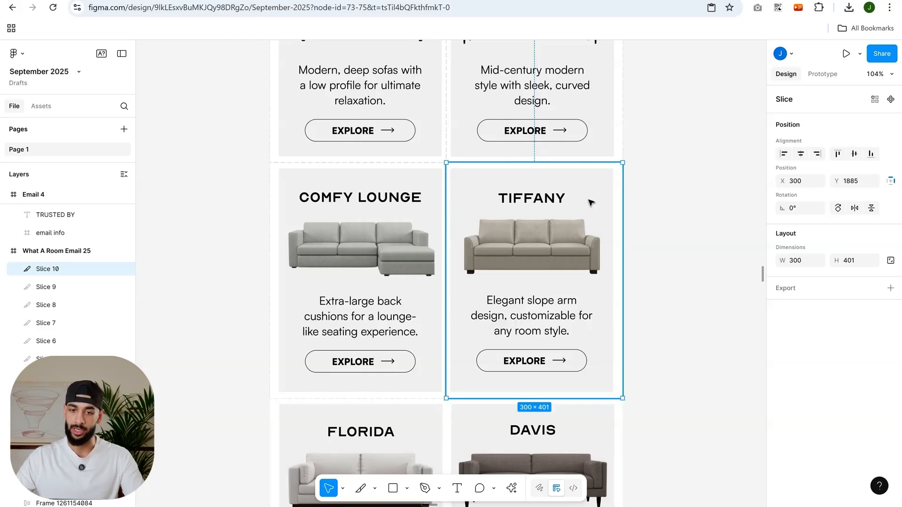
- Duplicate the Tiffany slice and fit the copy over the Davis card in the row below, about 300 × 398
scroll(517, 191, "up", 2)
left_click_drag(755, 302, 704, 222)
scroll(687, 201, "down", 3)
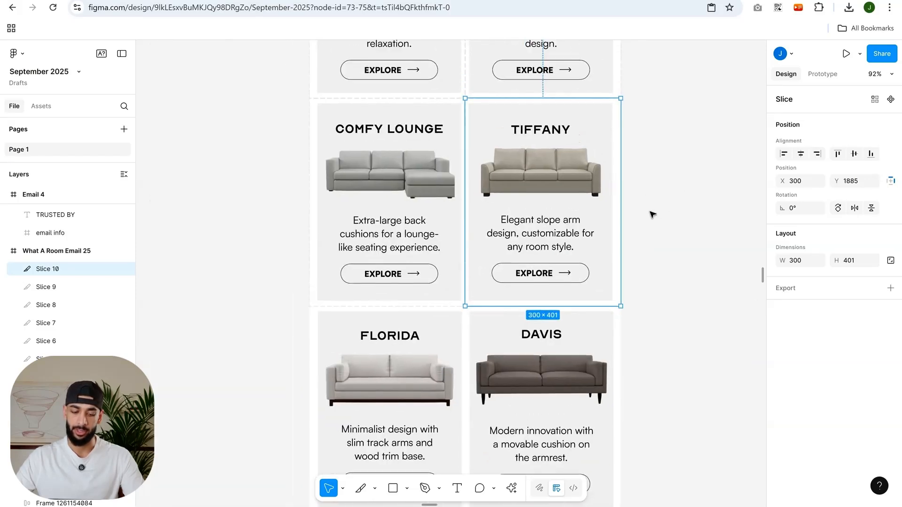
key("ctrl+d")
left_click_drag(571, 99, 614, 342)
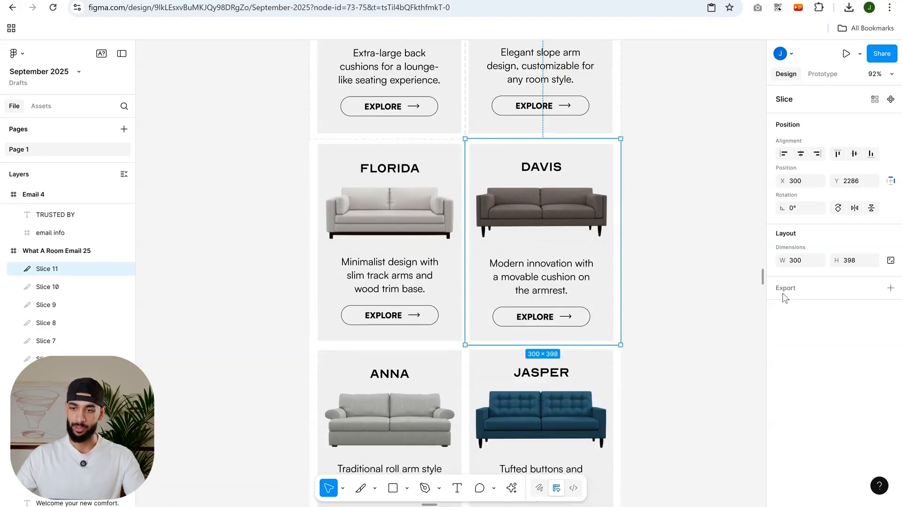
- Align that slice to the left edge over Florida, and cover Davis with a duplicate aligned to the right edge
left_click(783, 154)
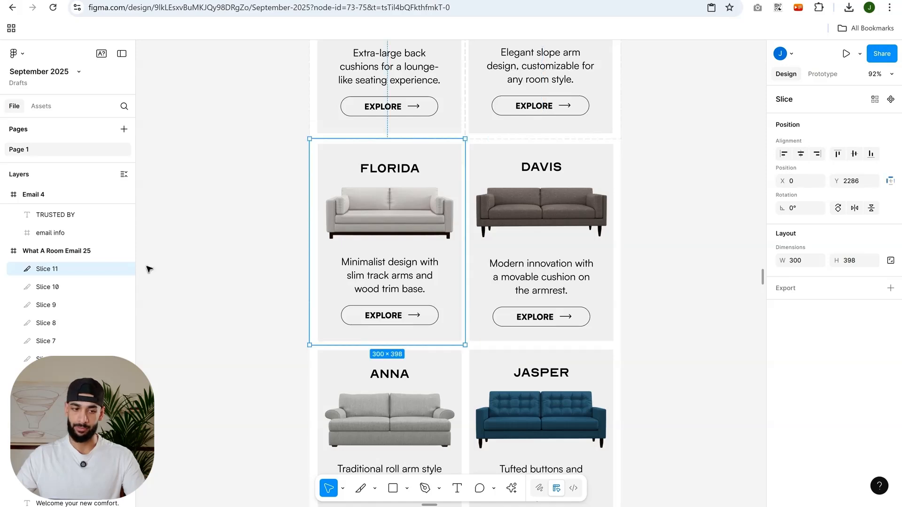
key("ctrl+d")
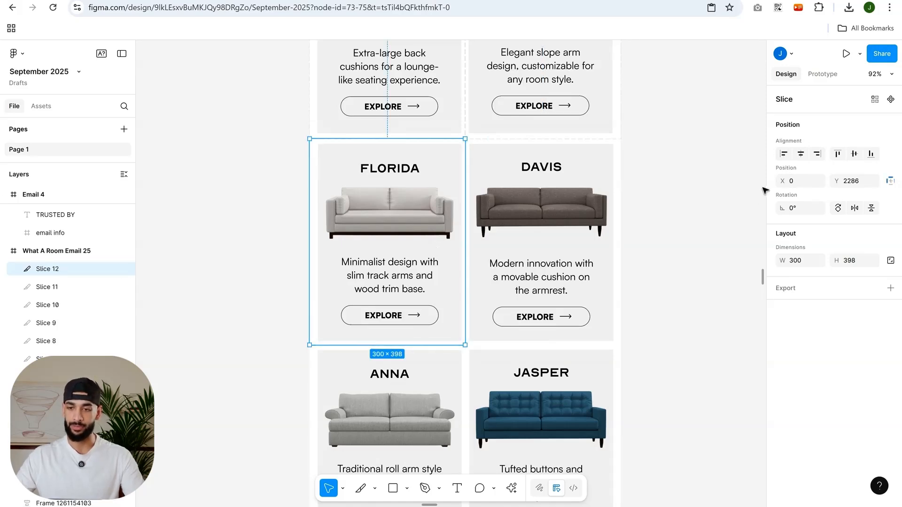
left_click(817, 154)
- Duplicate the Davis slice into the Anna and Jasper row, about 300 × 409, and cover both cards with one left-aligned and one right-aligned slice
scroll(675, 274, "down", 2)
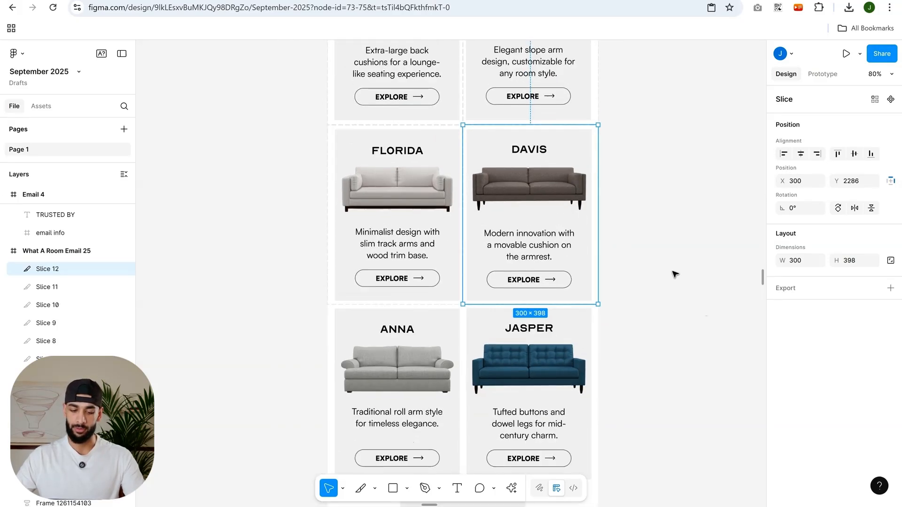
left_click_drag(530, 124, 609, 350)
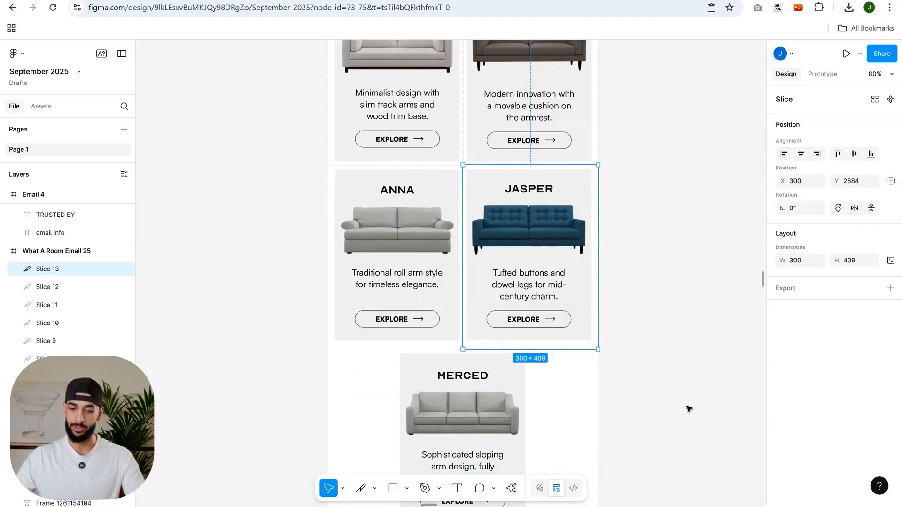
left_click(784, 154)
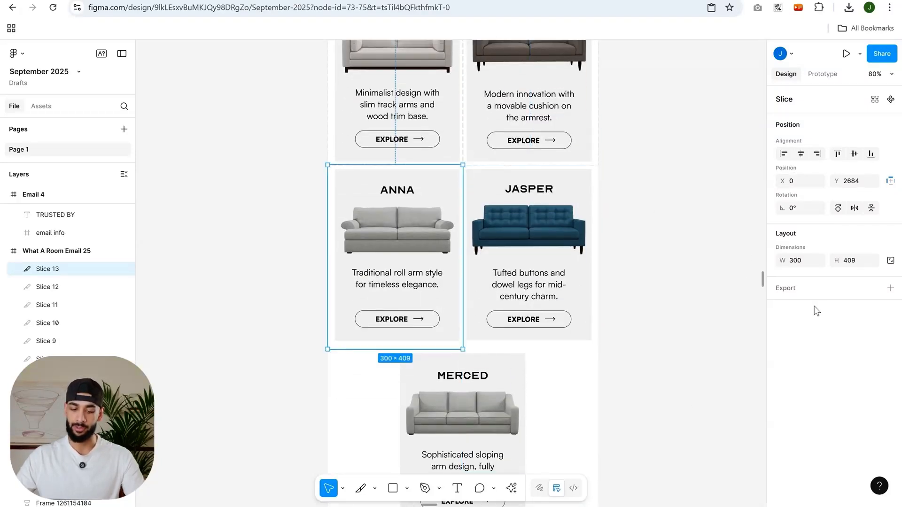
key("ctrl+z")
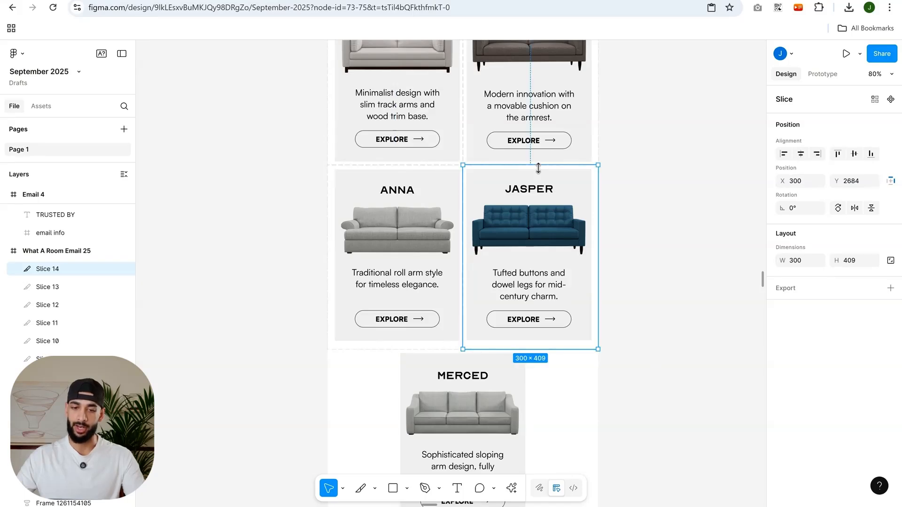
- Duplicate the Jasper slice and fit the copy to the height of the Merced row, about 300 × 422
left_click_drag(540, 167, 550, 373)
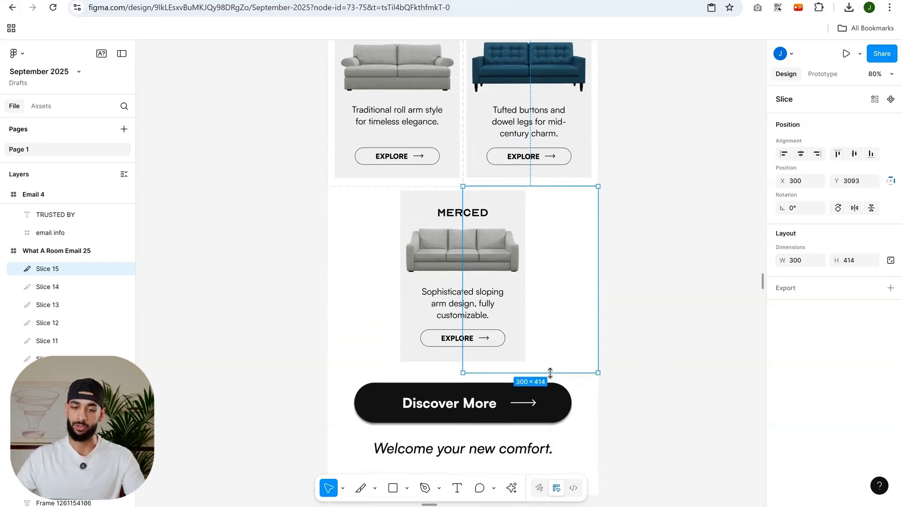
left_click(797, 187)
type("600")
key("Return")
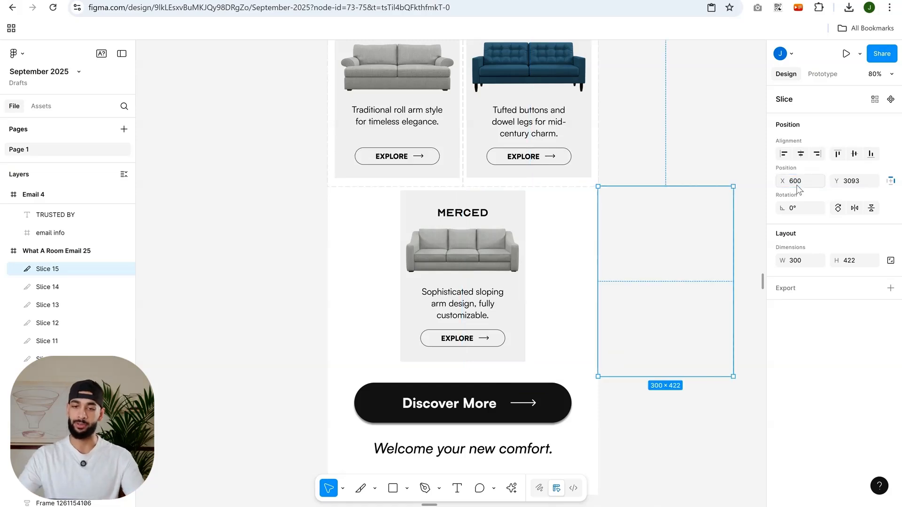
left_click(801, 154)
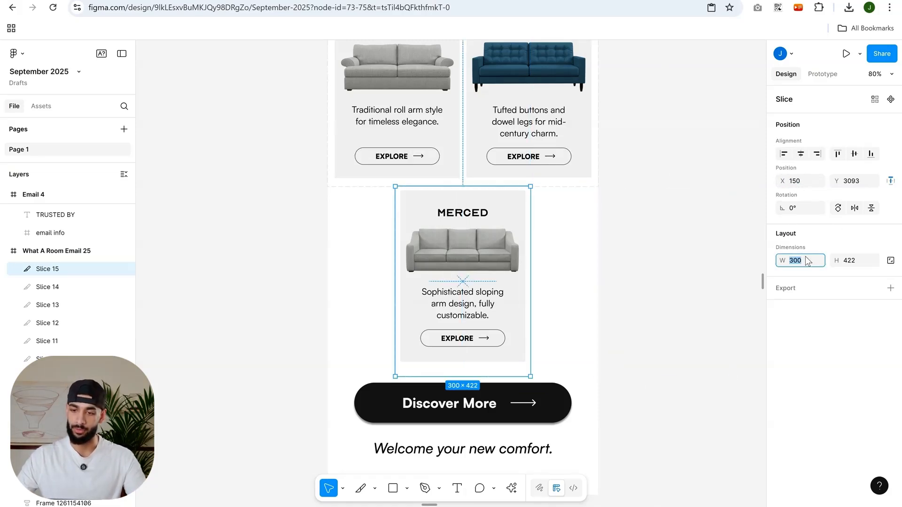
- Set the Merced slice's width to 600 and X position to 0, and raise its lower edge to a height of about 416
key("Return")
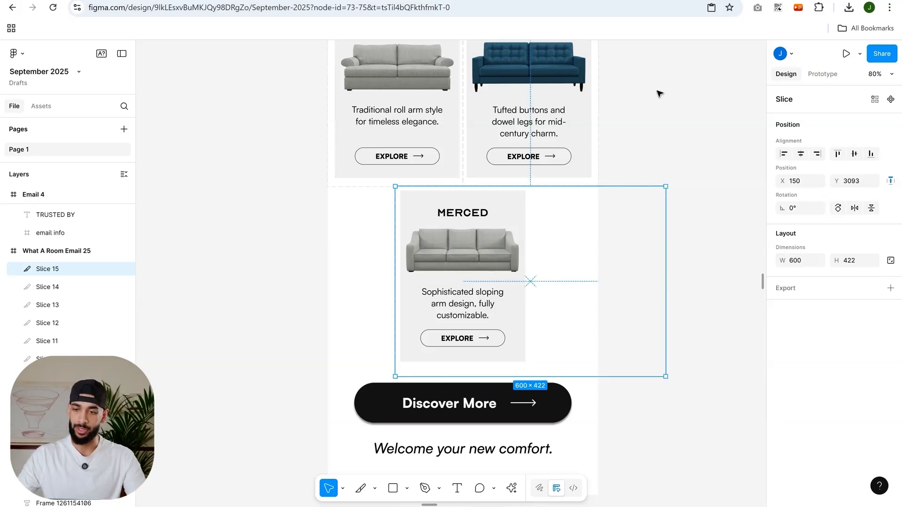
left_click(790, 182)
type("0")
key("Return")
scroll(584, 282, "down", 3)
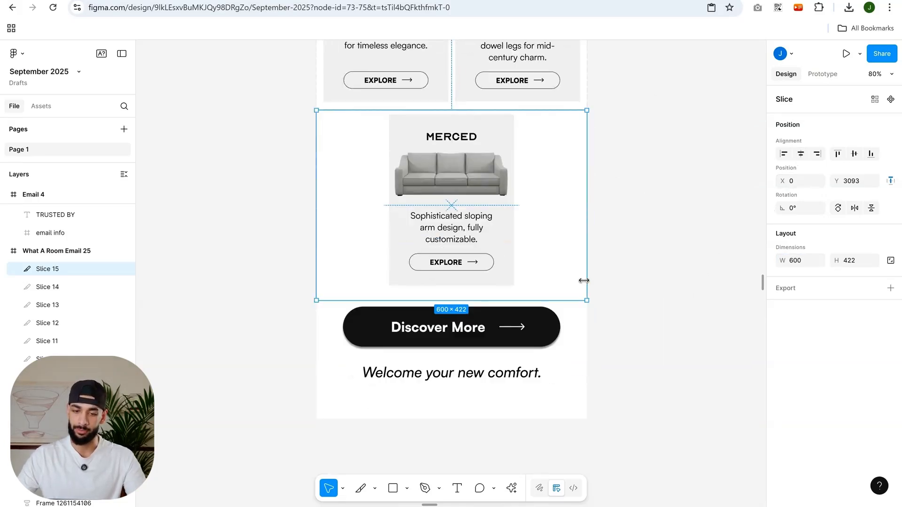
left_click_drag(543, 300, 544, 297)
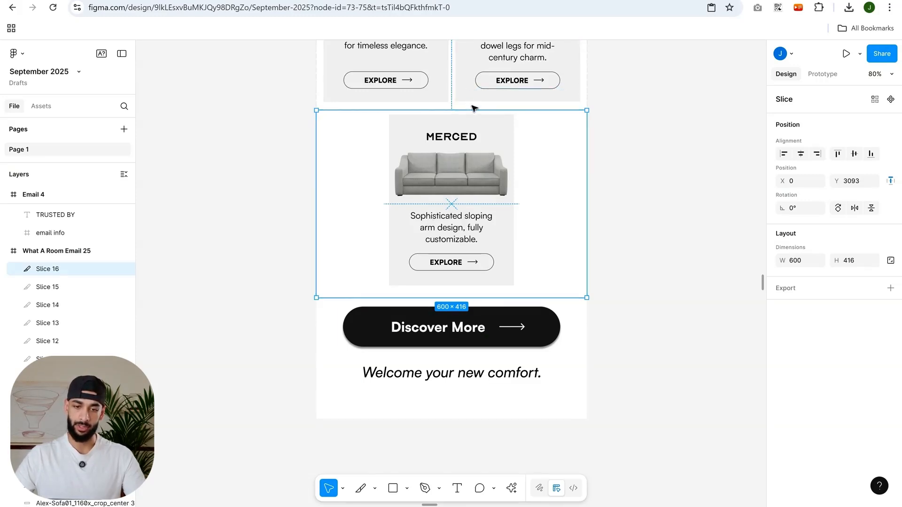
- Duplicate the Merced slice and fit the copy over the Discover More section down to the email's end
left_click(705, 323)
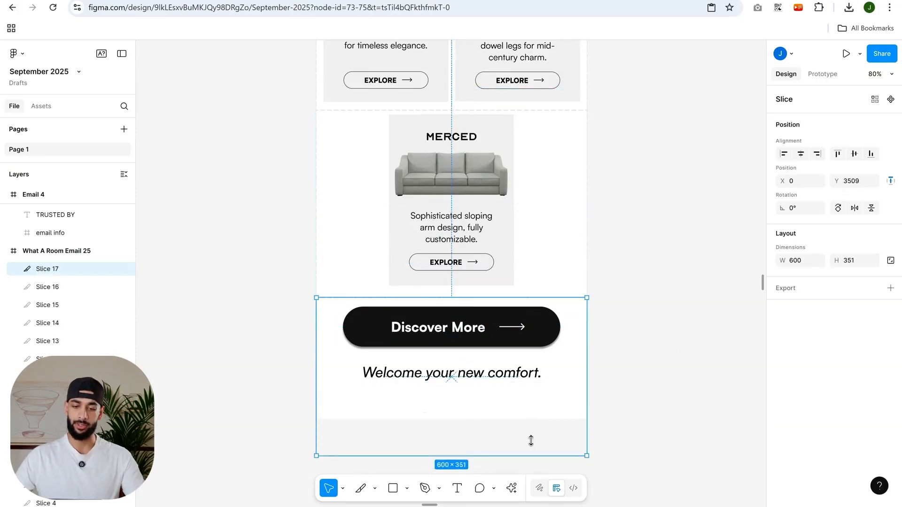
scroll(523, 433, "down", 5)
left_click(620, 324)
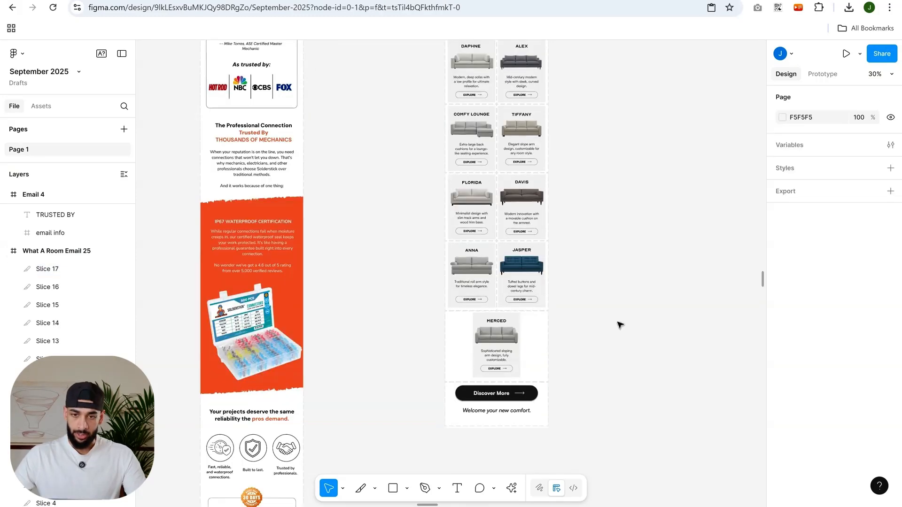
- Select all slices of the What A Room email, from the hero to Discover More, and export them as 2x PNG
left_click_drag(620, 324, 574, 406)
scroll(575, 407, "down", 3)
left_click_drag(591, 299, 616, 314)
scroll(616, 314, "down", 2)
left_click_drag(625, 422, 502, 112)
scroll(531, 117, "up", 5)
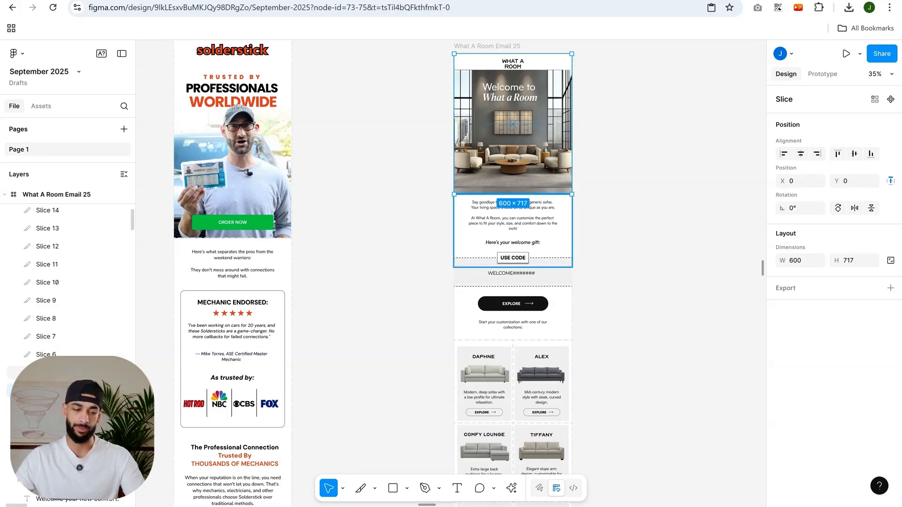
left_click(512, 229, "shift")
left_click(70, 352, "shift")
left_click(71, 336, "shift")
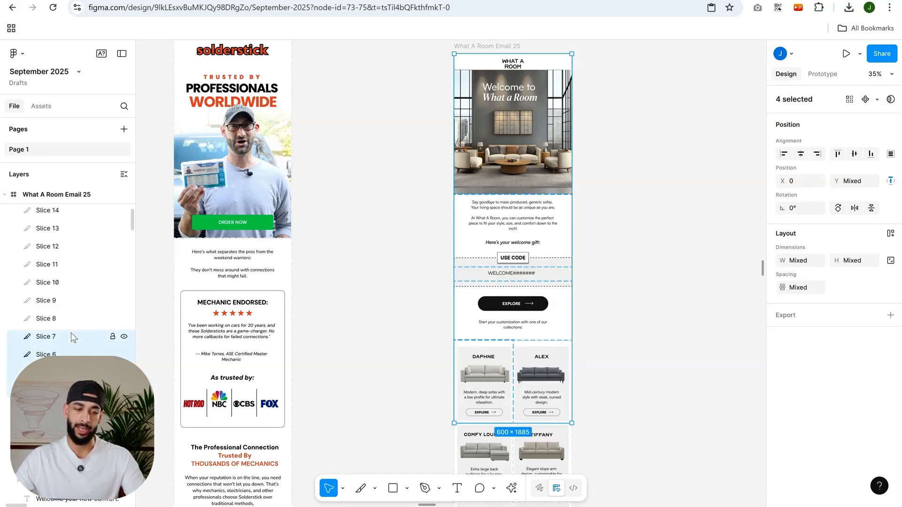
left_click(72, 318, "shift")
left_click(72, 300, "shift")
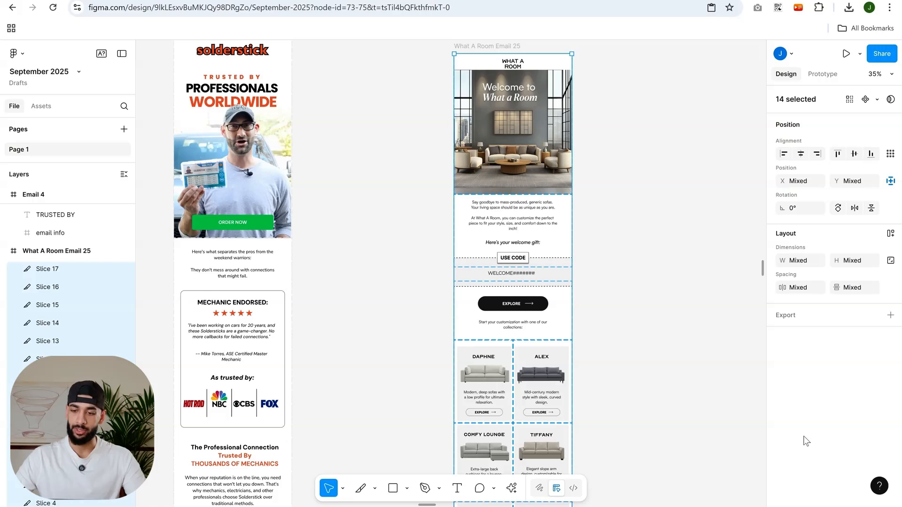
left_click(836, 315)
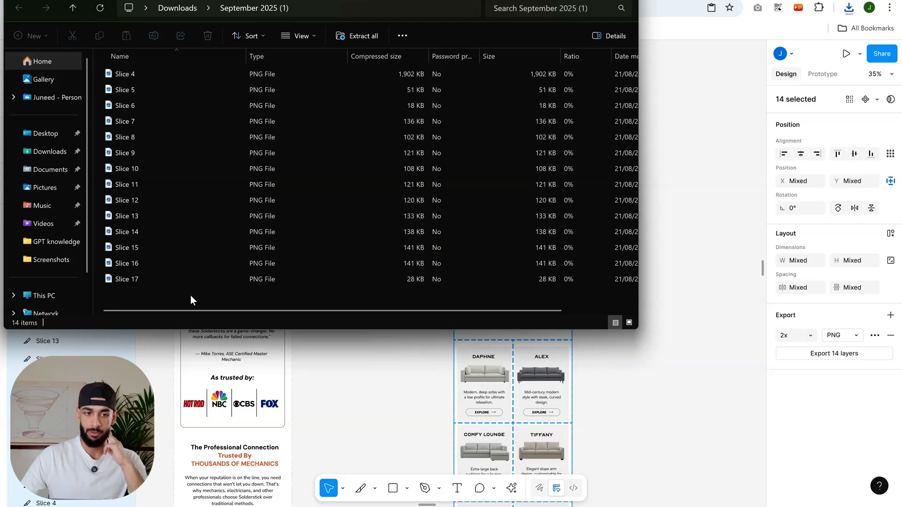
- In File Explorer, select Slice 4 to Slice 17 in the September 2025 (1) archive and copy them to the Downloads folder
left_click_drag(190, 295, 47, 154)
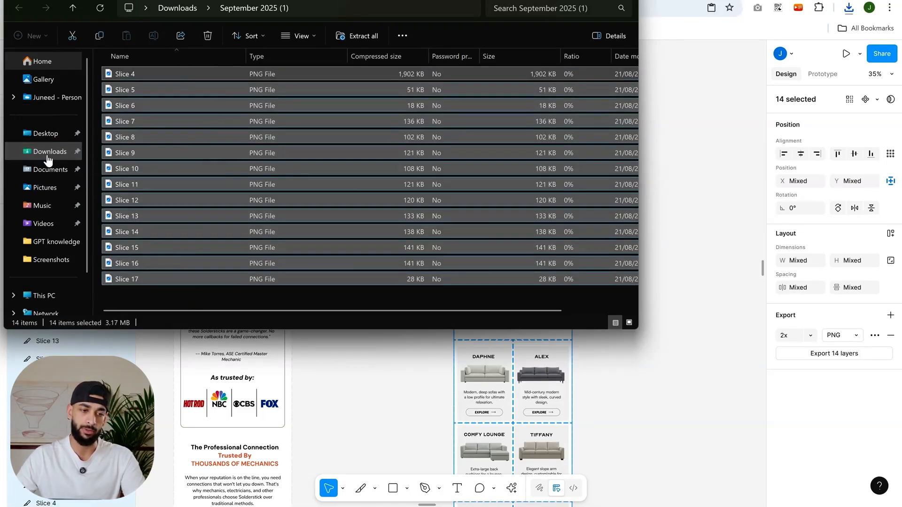
left_click(426, 233)
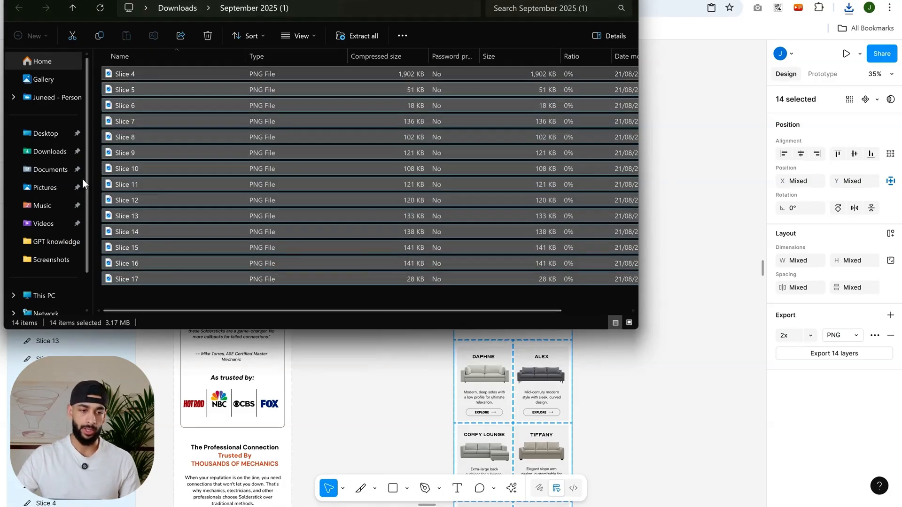
- Check the copied slices in the Downloads folder, minimize File Explorer and clear the slice selection in Figma
left_click(50, 152)
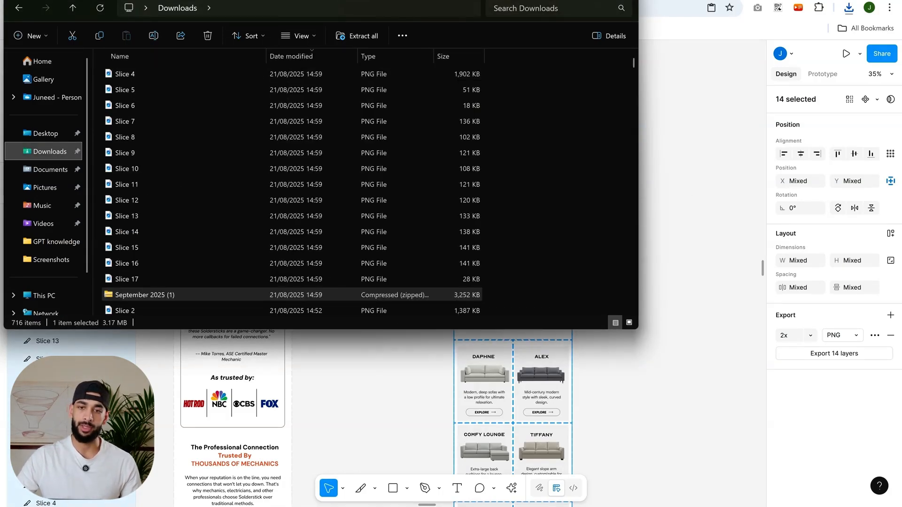
left_click_drag(521, 0, 709, 112)
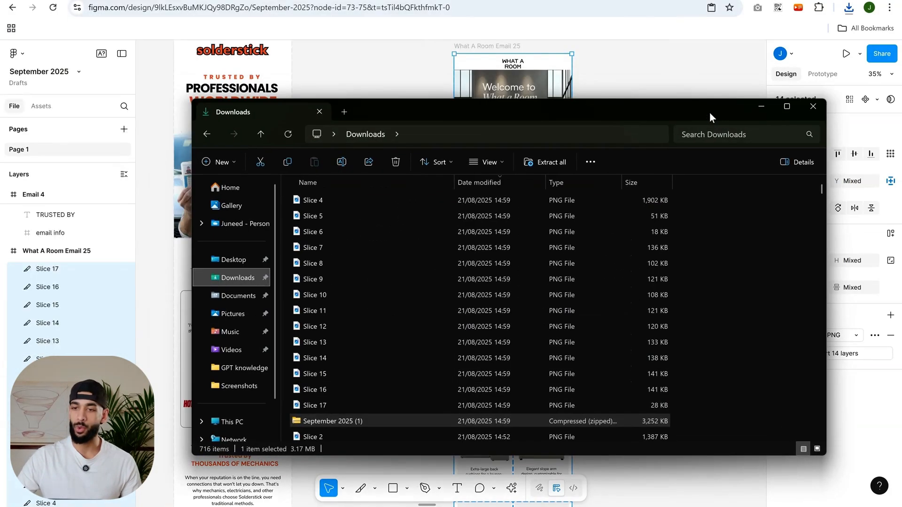
left_click(758, 105)
left_click(647, 178)
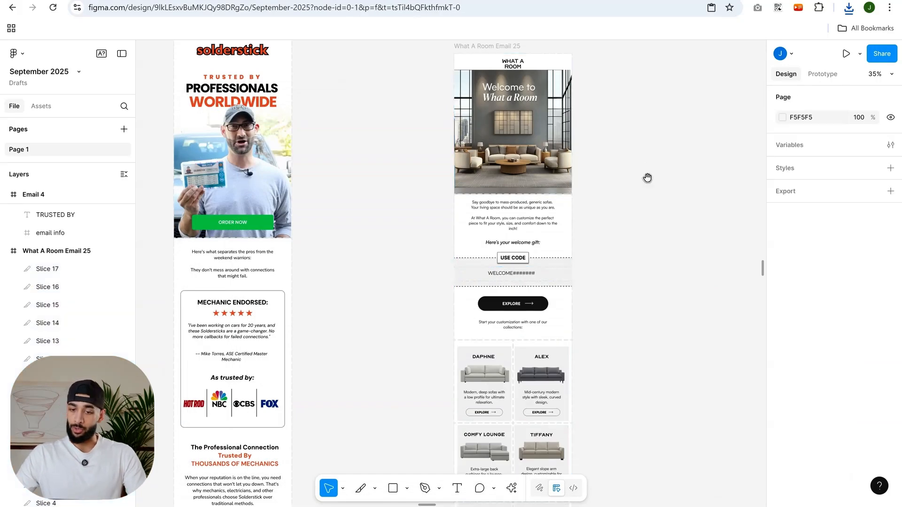
- Switch to Klaviyo and delete the image block holding Slice 3.2 from Email #1
left_click_drag(648, 177, 564, 242)
scroll(532, 182, "up", 3)
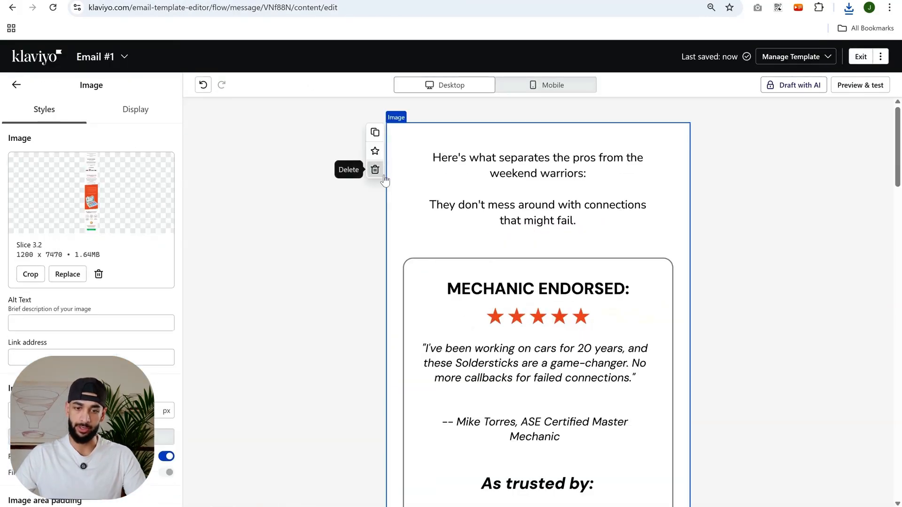
left_click(373, 169)
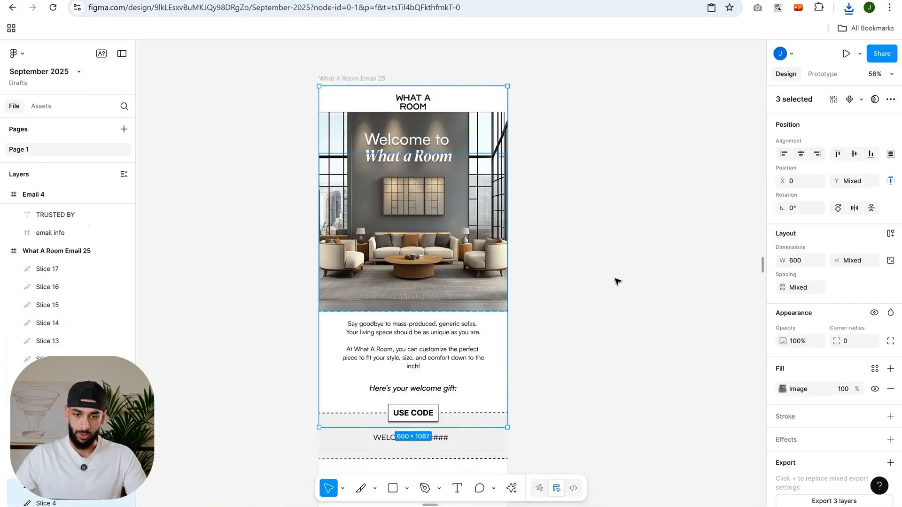
- Check the What A Room section order in Figma and stack five image blocks in the empty Klaviyo Email #1
left_click(617, 281)
scroll(564, 235, "down", 2)
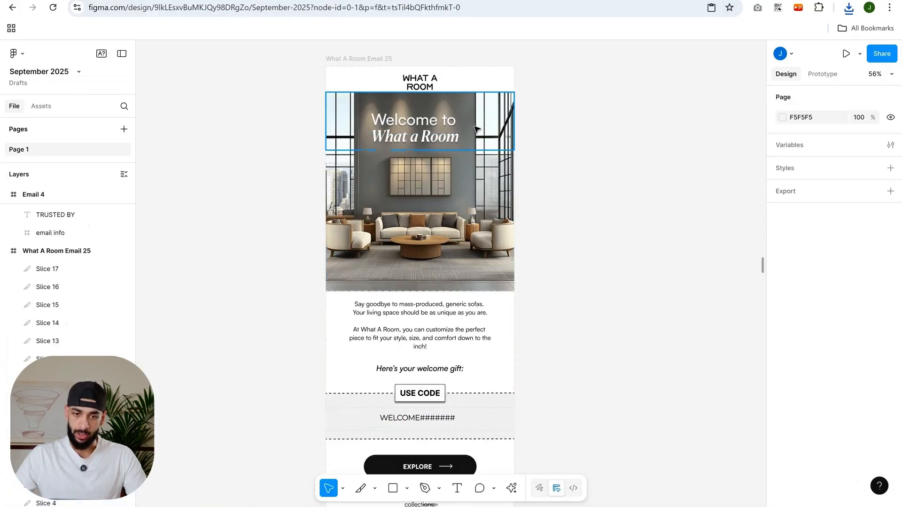
scroll(477, 256, "down", 2)
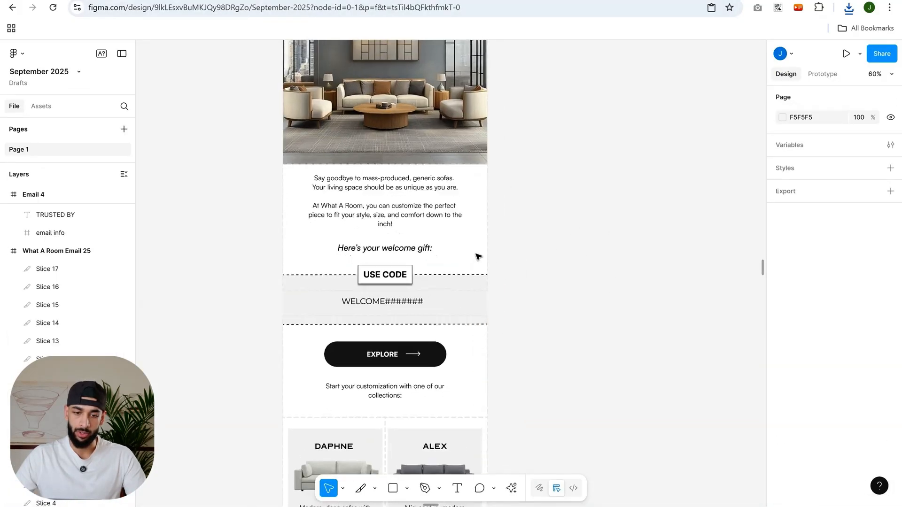
scroll(460, 195, "up", 1)
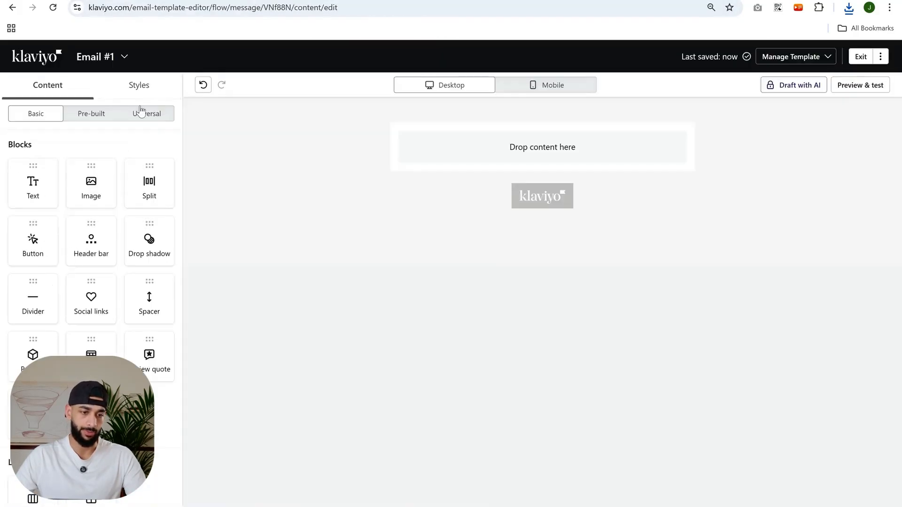
left_click_drag(121, 194, 535, 162)
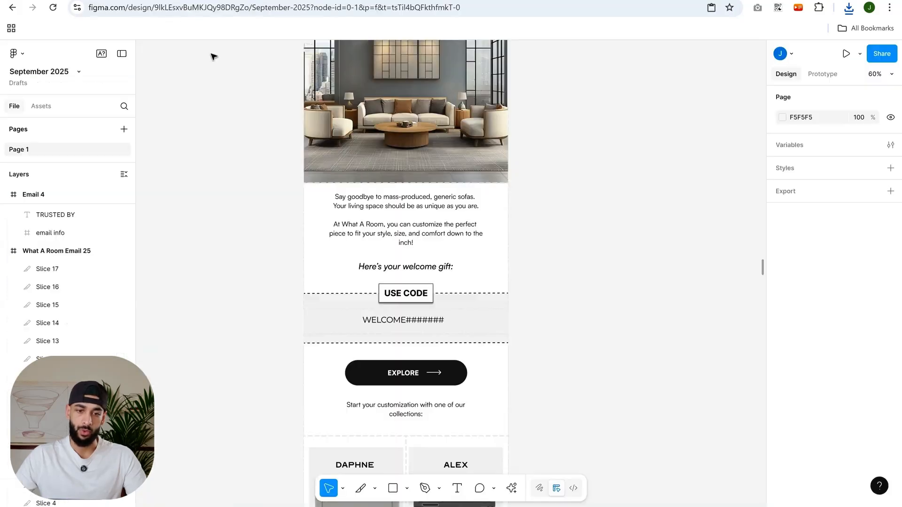
scroll(459, 294, "down", 1)
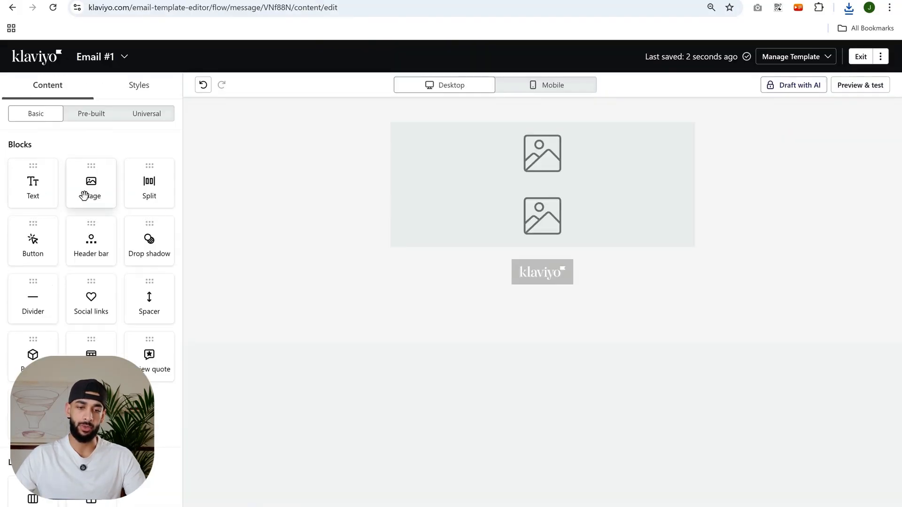
left_click_drag(83, 195, 533, 247)
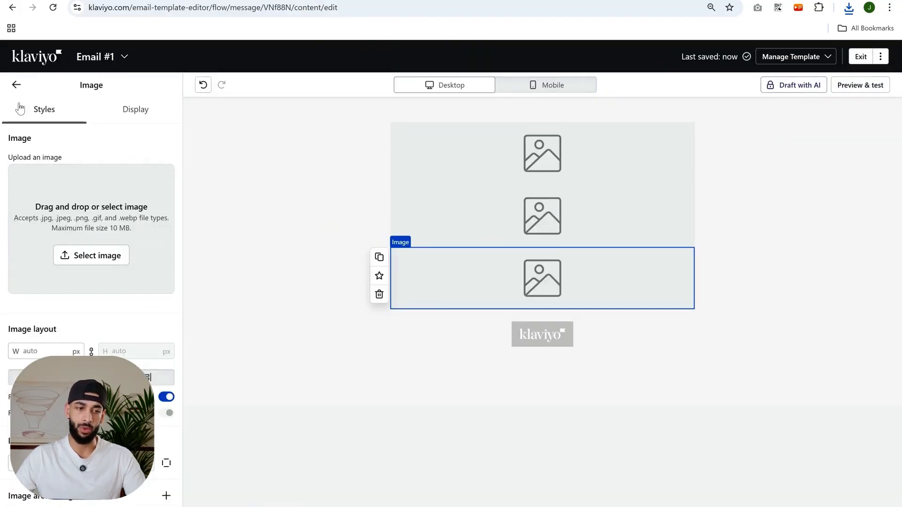
left_click_drag(84, 181, 179, 211)
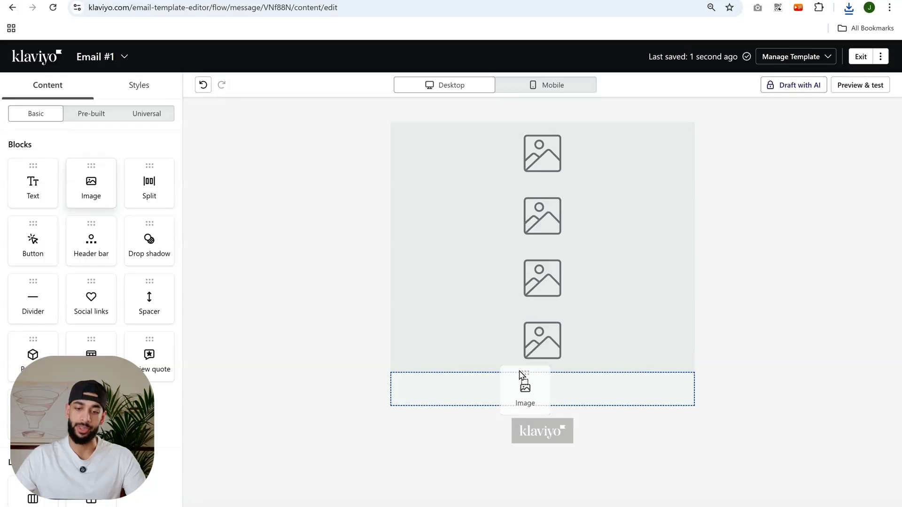
left_click_drag(521, 376, 521, 381)
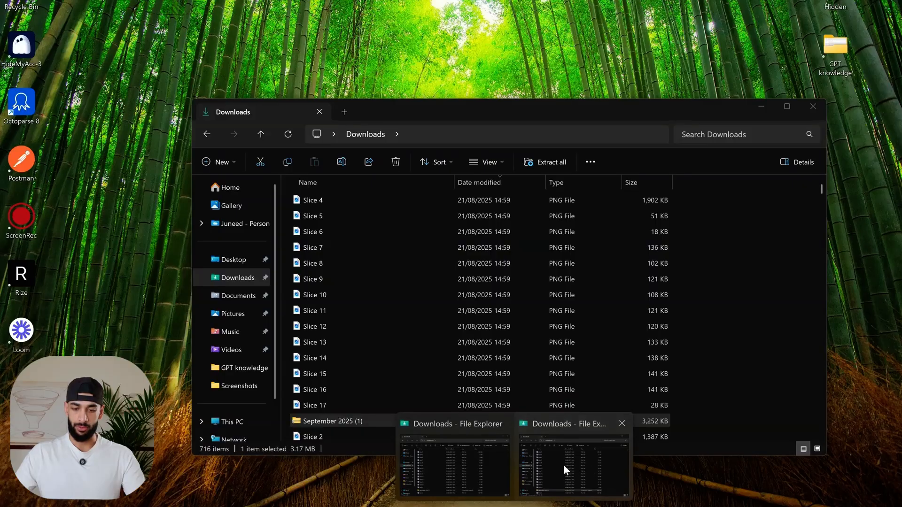
- Upload Slice 4, Slice 5 and Slice 6 from the Downloads folder into the first three image blocks, in order
left_click(564, 466)
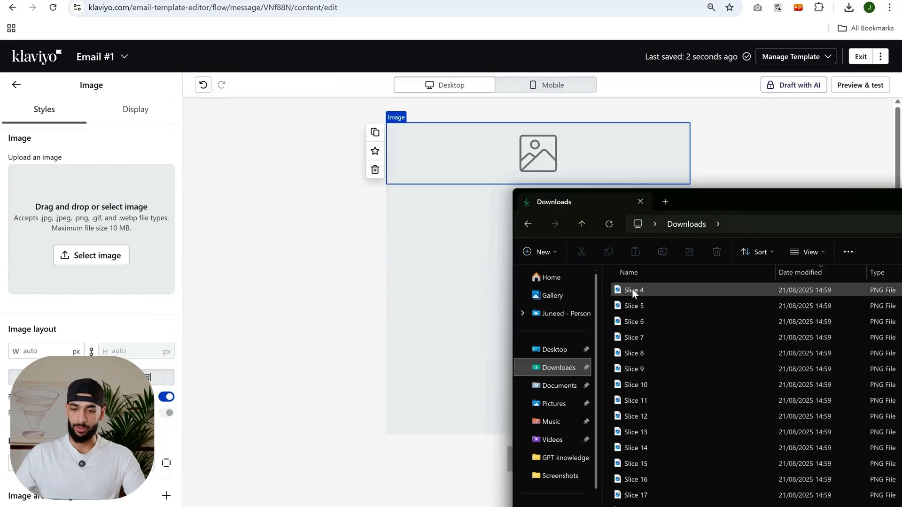
left_click_drag(632, 289, 420, 298)
left_click(421, 185)
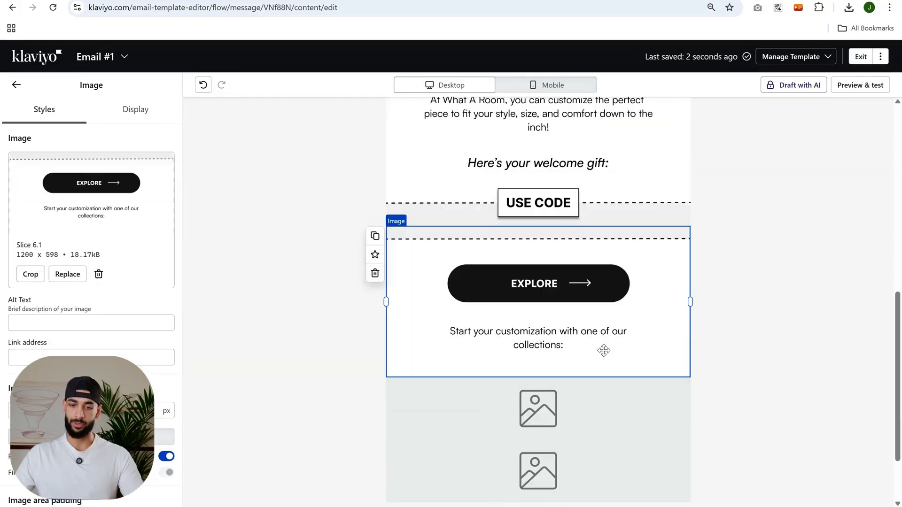
scroll(554, 320, "down", 2)
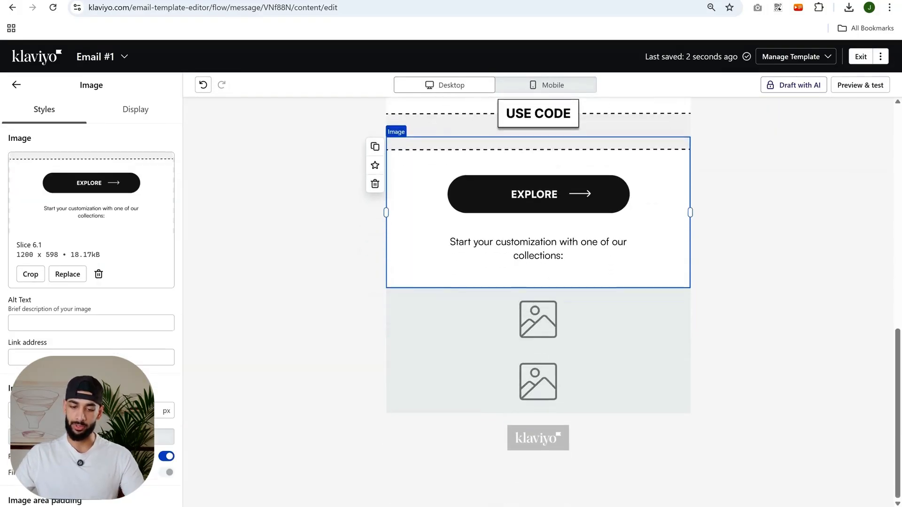
- Try uploading Slice 7, the Daphne product card, into the full-width image block below the Explore section
key("alt+Tab")
left_click(668, 339)
left_click(482, 319)
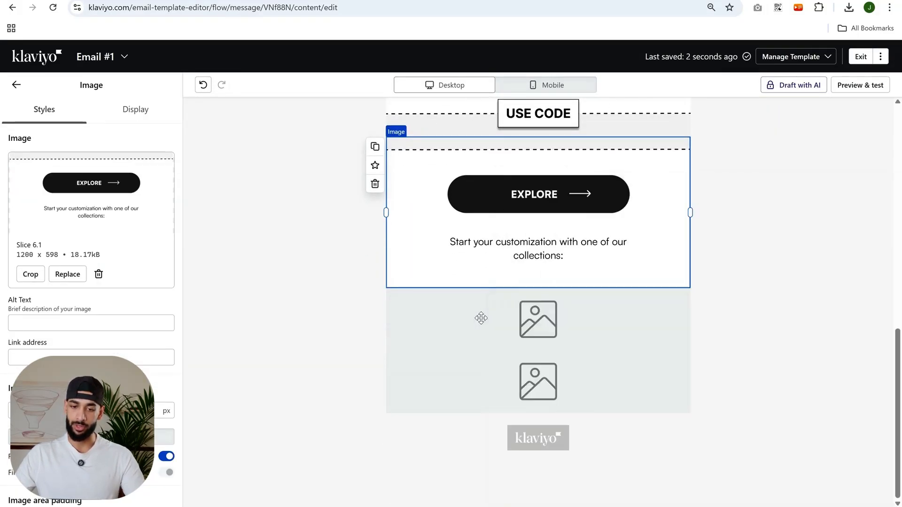
key("alt+Tab")
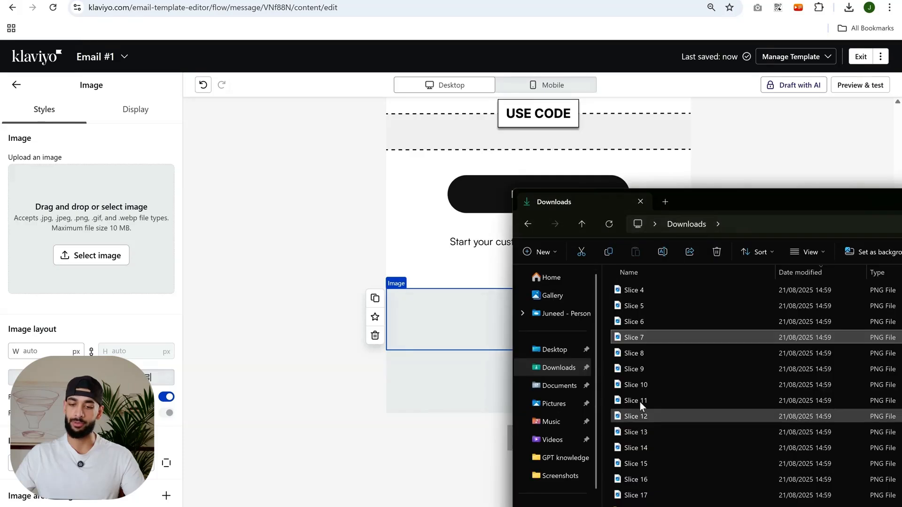
left_click_drag(664, 335, 155, 269)
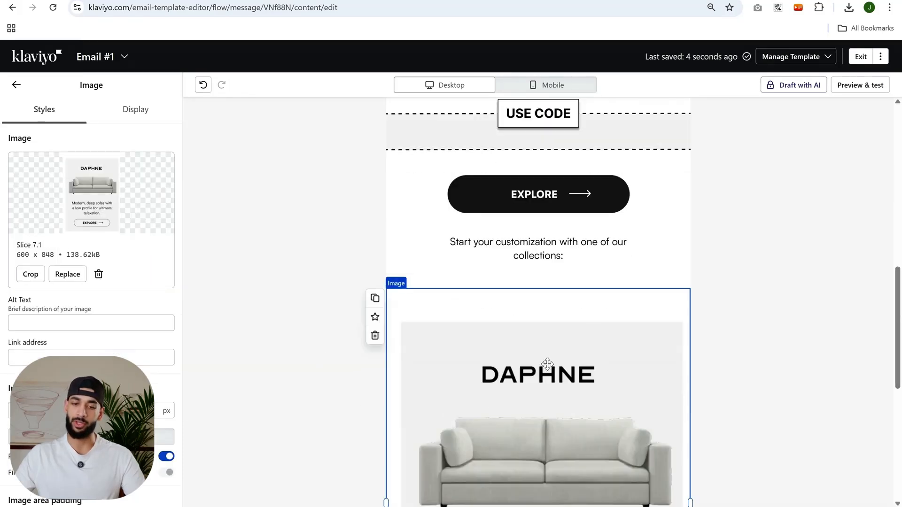
- Delete the Daphne image block and the empty image block beneath it
left_click(375, 336)
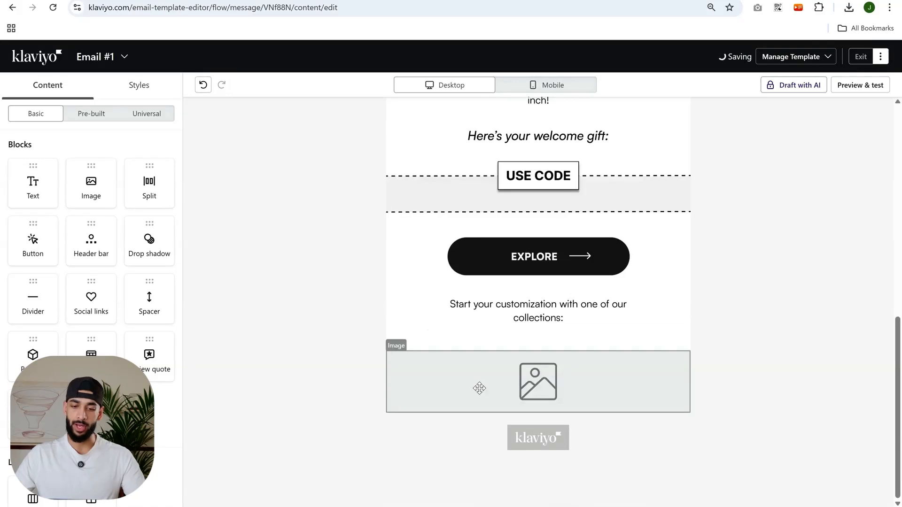
left_click(479, 389)
left_click(374, 397)
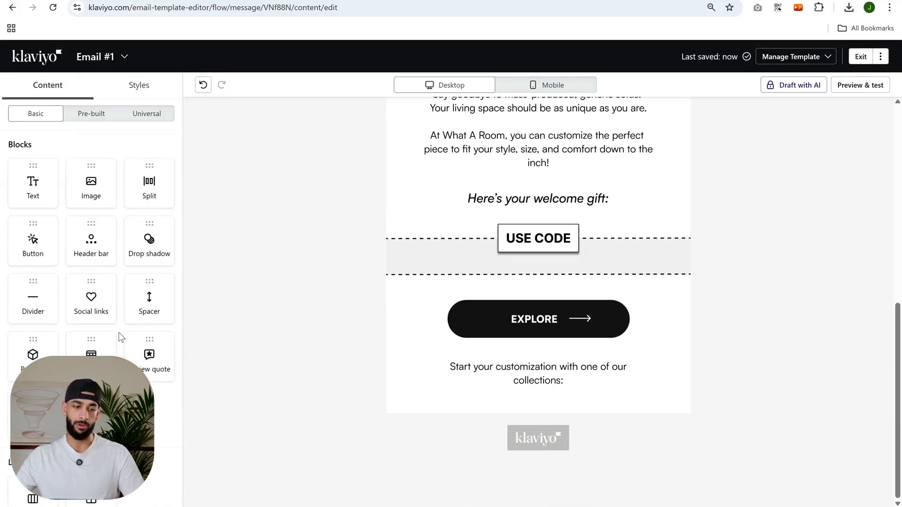
- Add a Split block below the Explore section and set the content of both its columns to Image
scroll(141, 336, "down", 1)
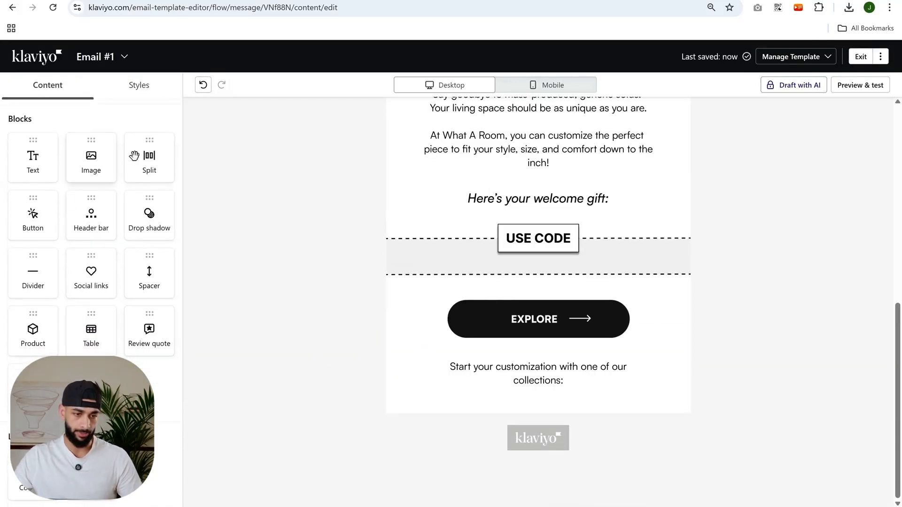
left_click_drag(151, 159, 550, 416)
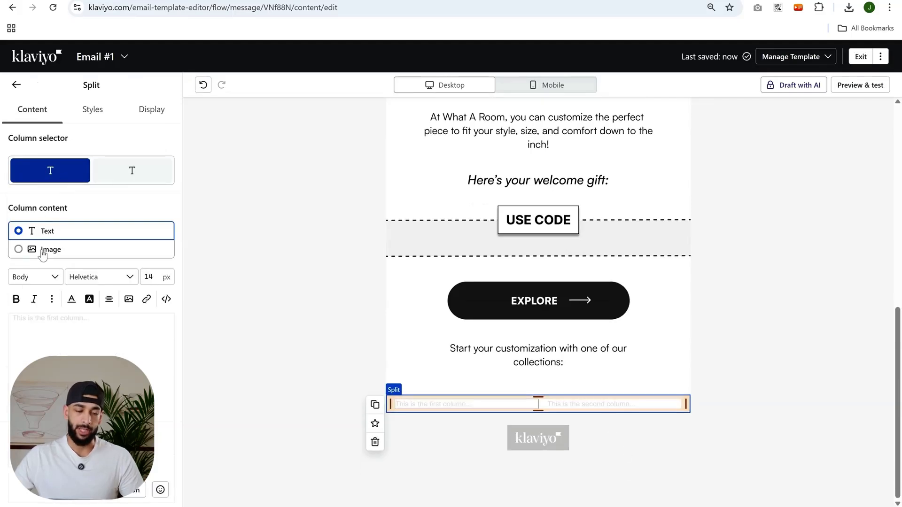
left_click(42, 251)
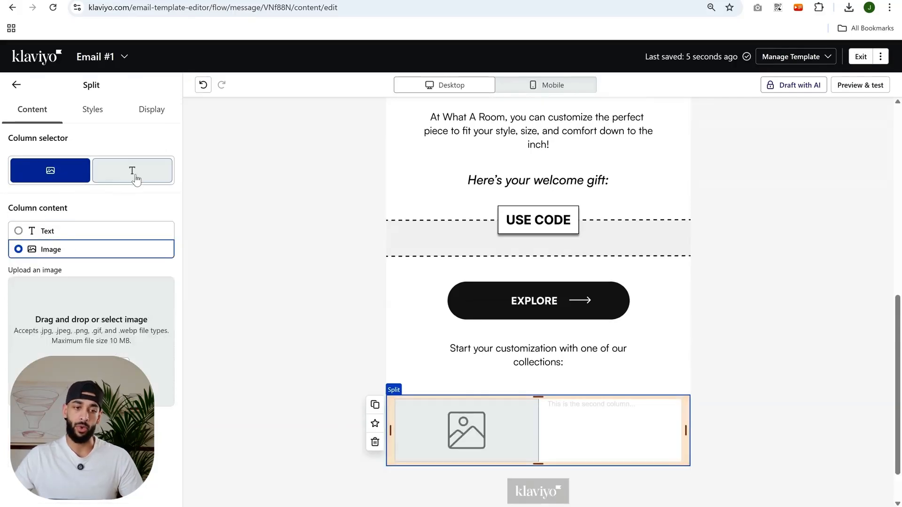
left_click(136, 179)
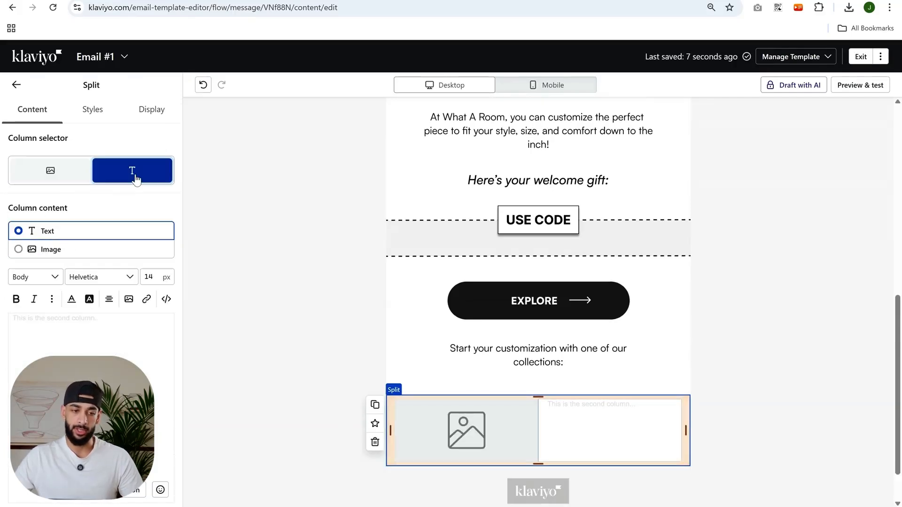
left_click(34, 251)
scroll(452, 397, "down", 1)
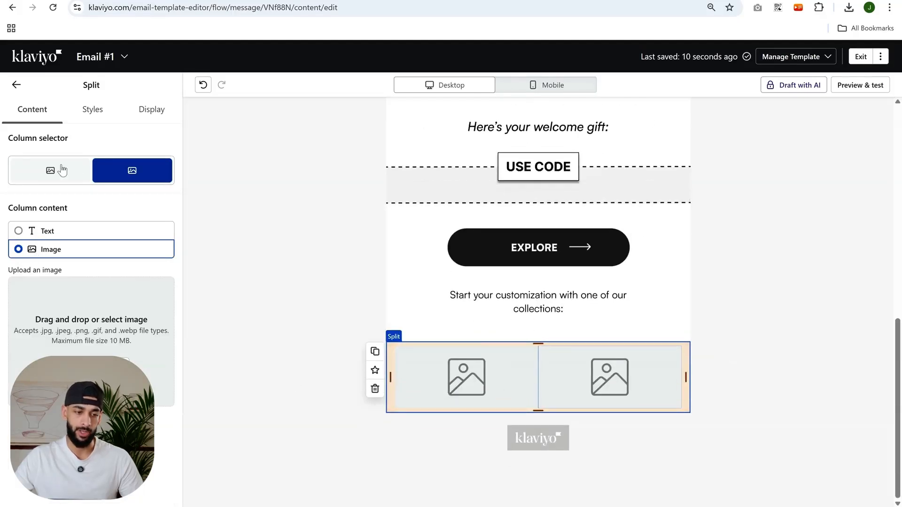
- Set the Split block's vertical and horizontal padding to 0 px and choose the last mobile stacking option
left_click(94, 124)
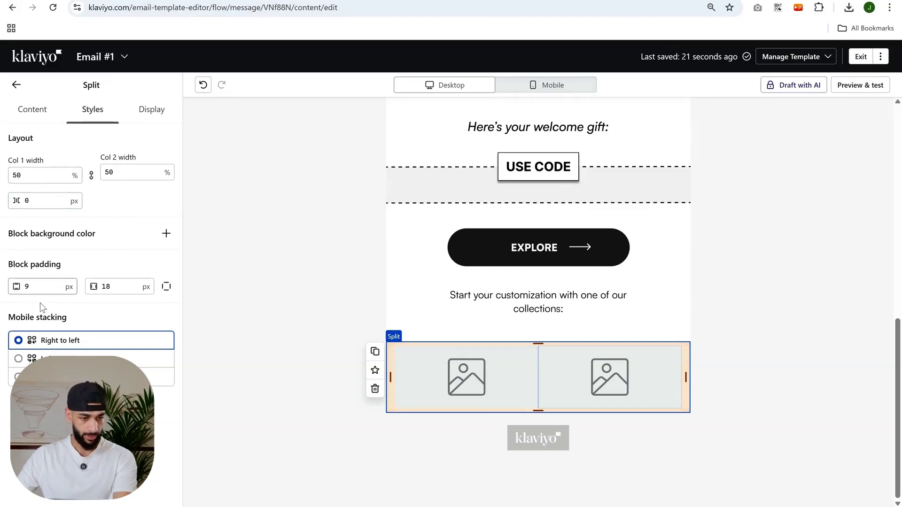
double_click(123, 287)
type("0")
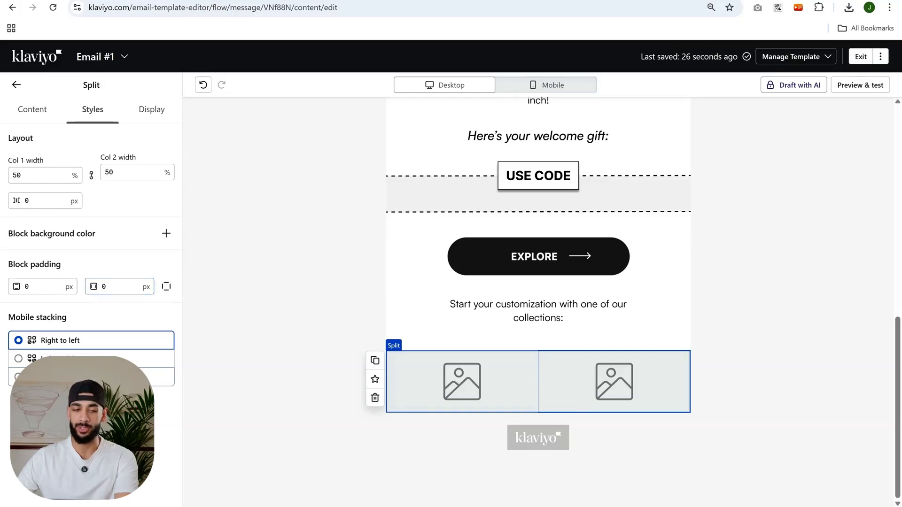
left_click(18, 376)
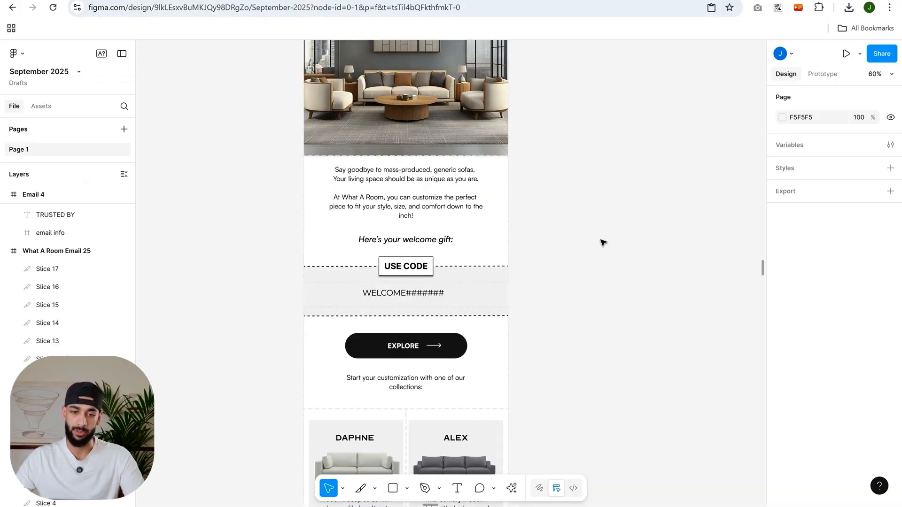
- Review the paired product cards in Figma and duplicate the two-image Split block three times in Klaviyo
scroll(603, 243, "down", 6)
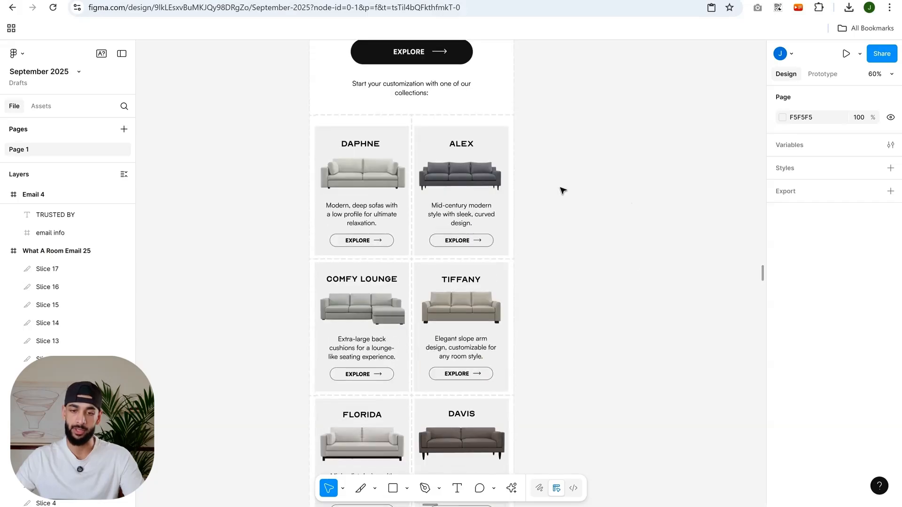
scroll(618, 374, "down", 4)
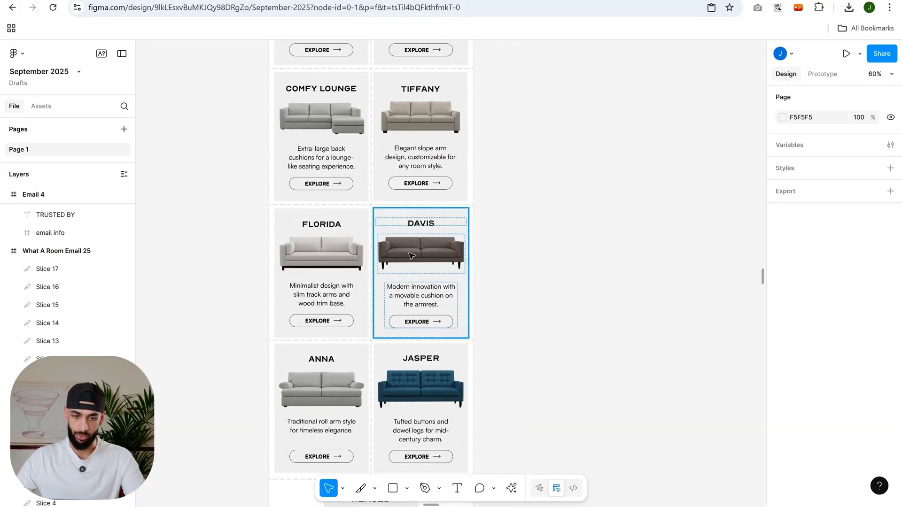
scroll(484, 394, "down", 4)
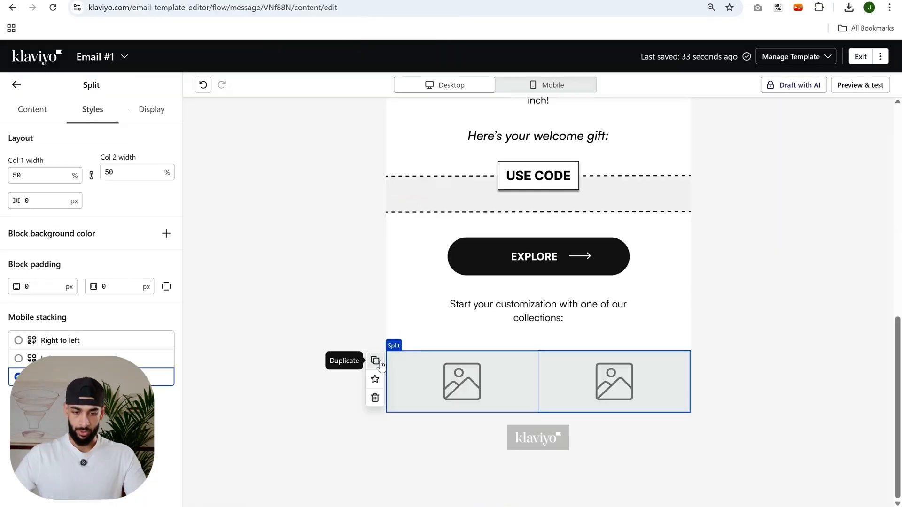
left_click(374, 361)
left_click(374, 360)
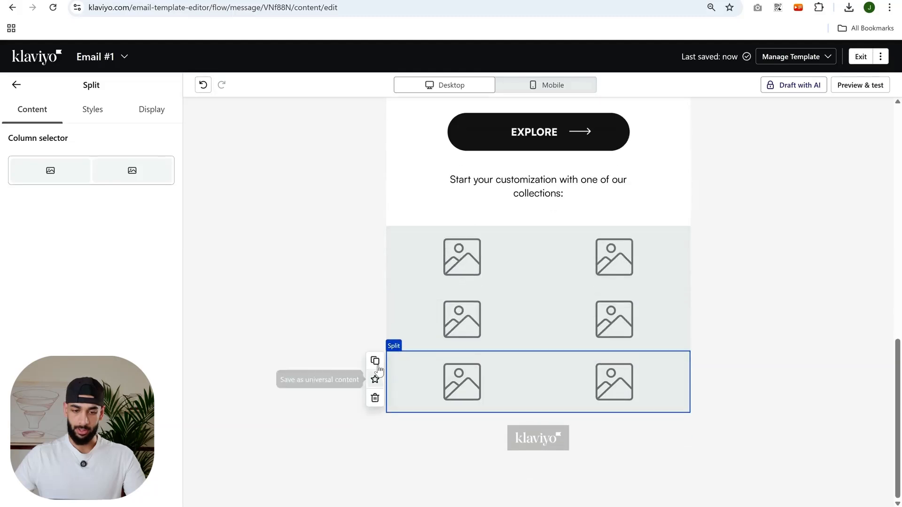
left_click(375, 375)
- Add a full-width image block below the last Split row of the email
left_click(16, 85)
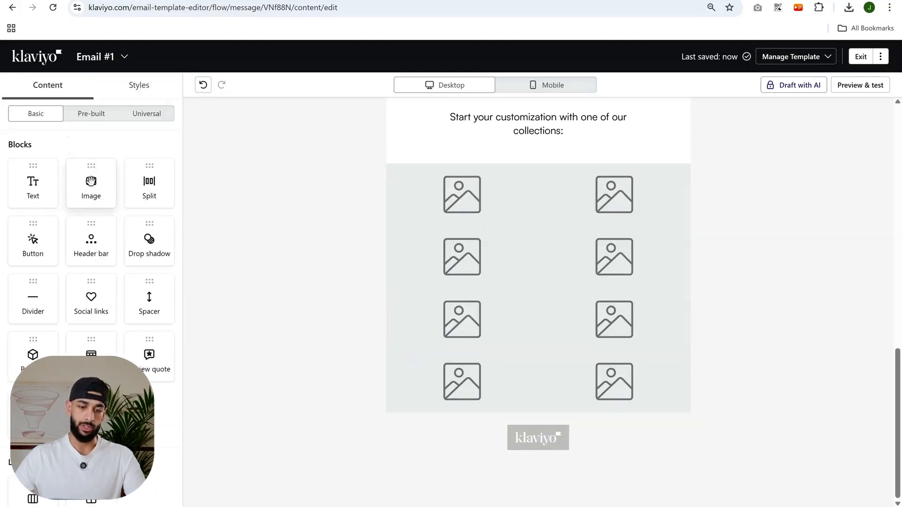
left_click_drag(92, 192, 554, 415)
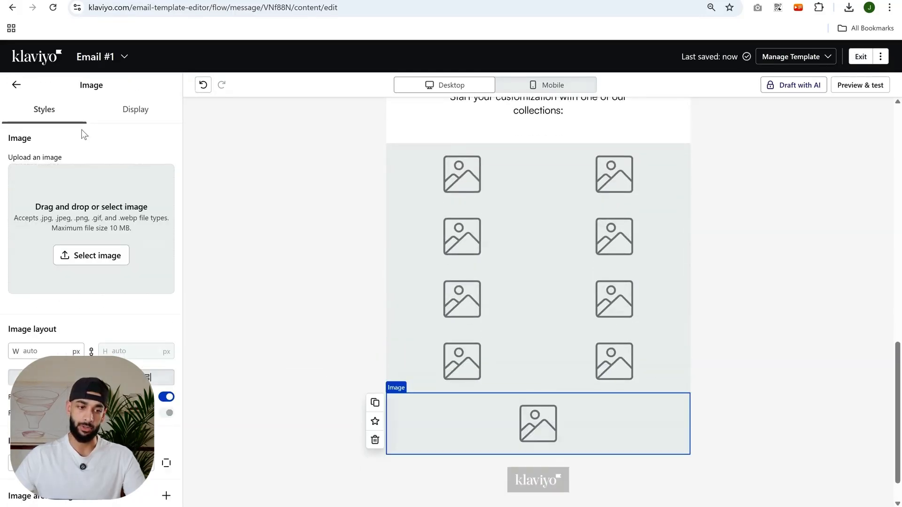
- Add another full-width image block at the end of the email
left_click(16, 85)
left_click_drag(92, 188, 497, 410)
scroll(551, 350, "up", 7)
scroll(511, 352, "down", 5)
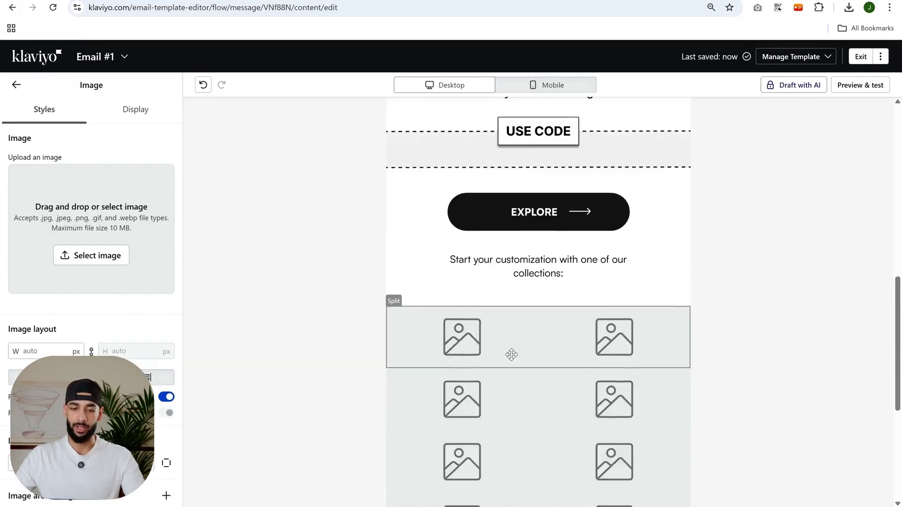
- Fill the first Split row below the Explore section with Slice 7 in its first column and Slice 8 in its second
left_click(532, 310)
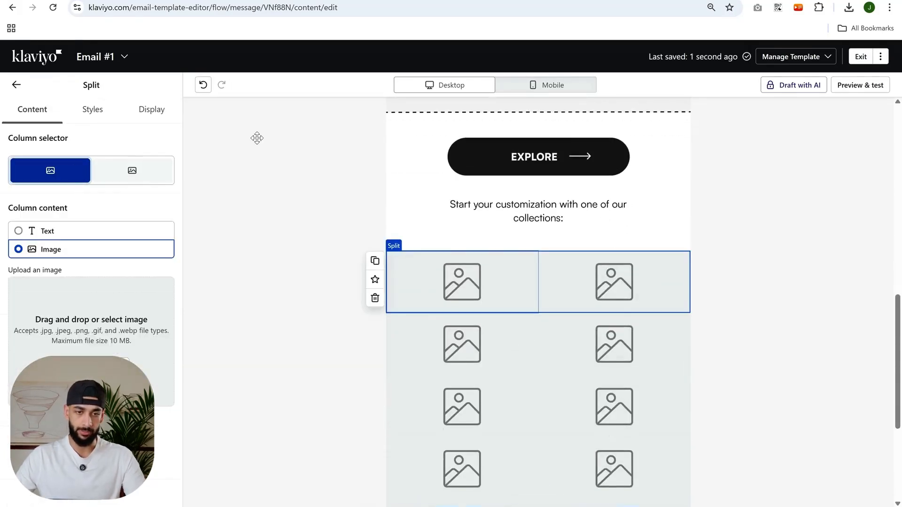
mouse_move(514, 506)
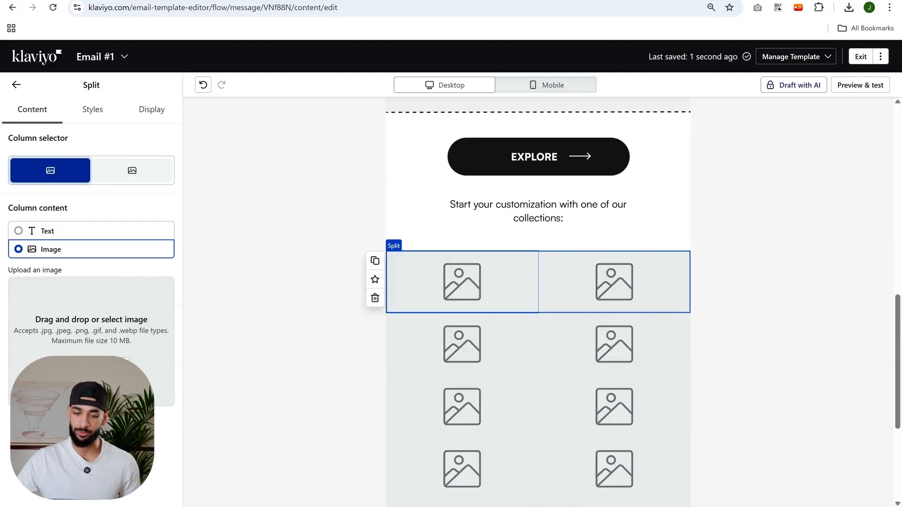
left_click(514, 506)
left_click_drag(658, 337, 131, 341)
left_click(132, 171)
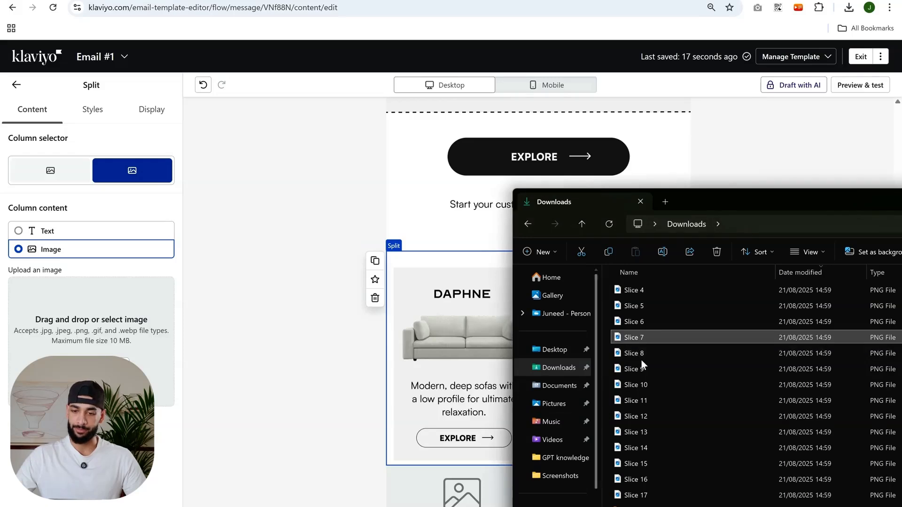
left_click_drag(641, 357, 118, 329)
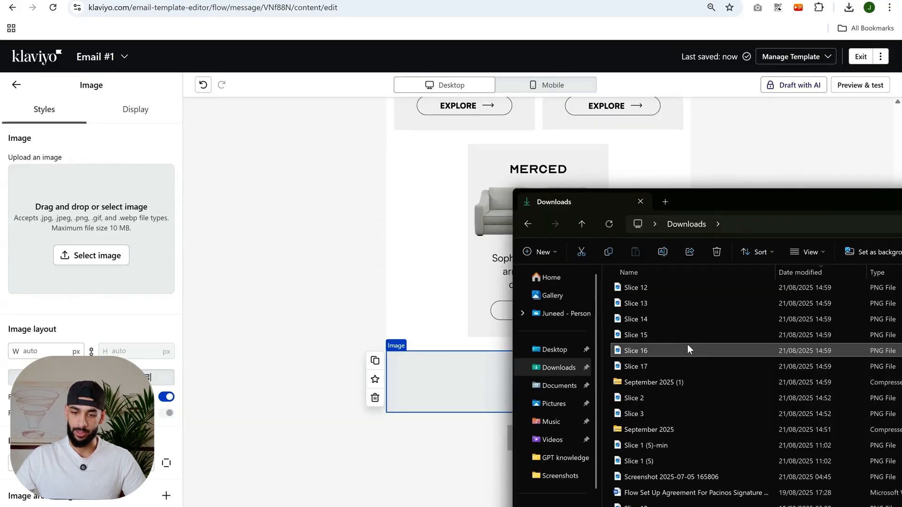
- Remove the duplicate Merced image made with Slice 16 and finish the email with Slice 17 in the last image block
left_click_drag(688, 346, 94, 231)
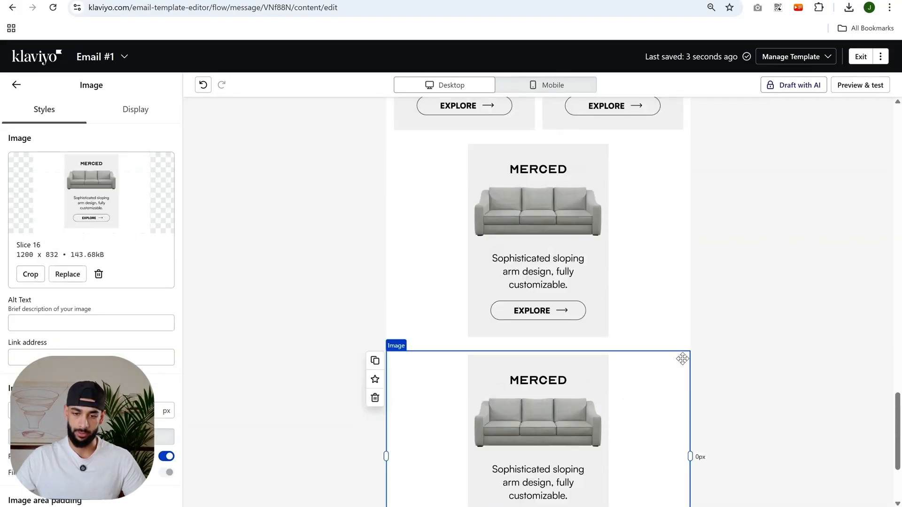
scroll(683, 359, "down", 2)
left_click(375, 284)
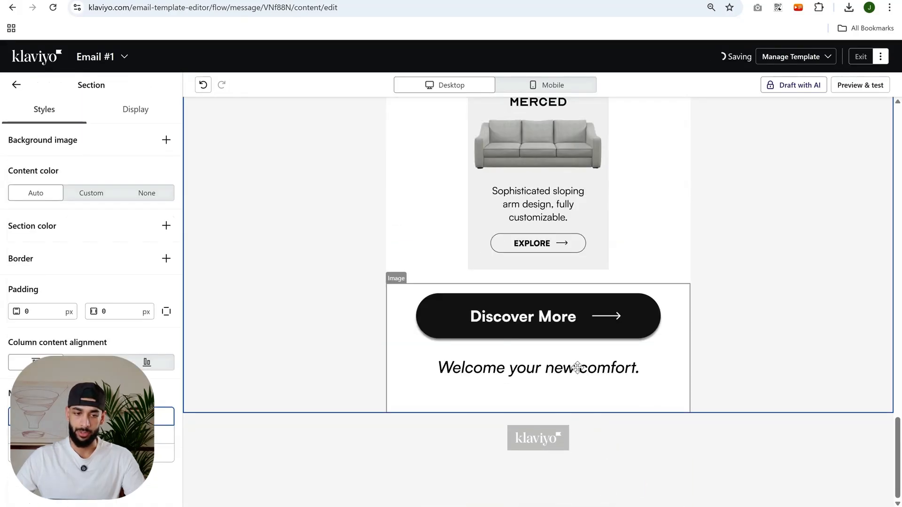
left_click(538, 348)
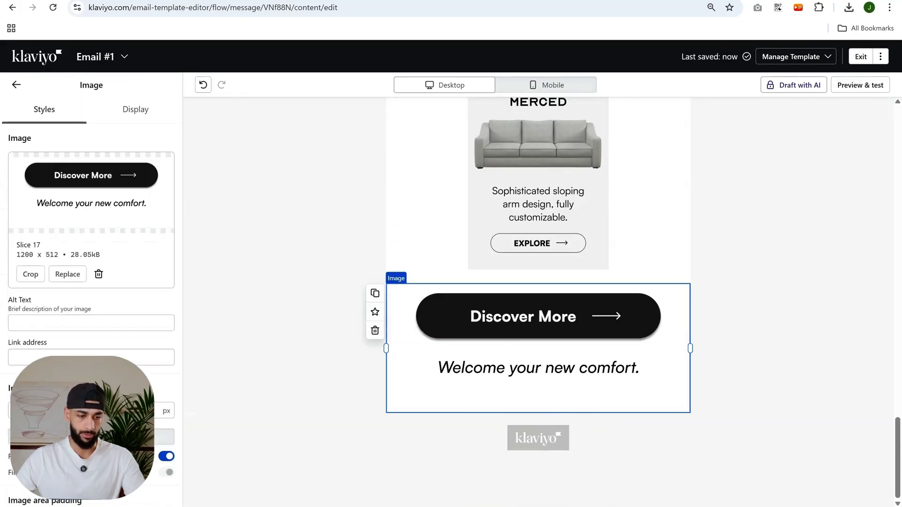
- Add a Text block between the USE CODE image and the EXPLORE image
scroll(536, 356, "up", 20)
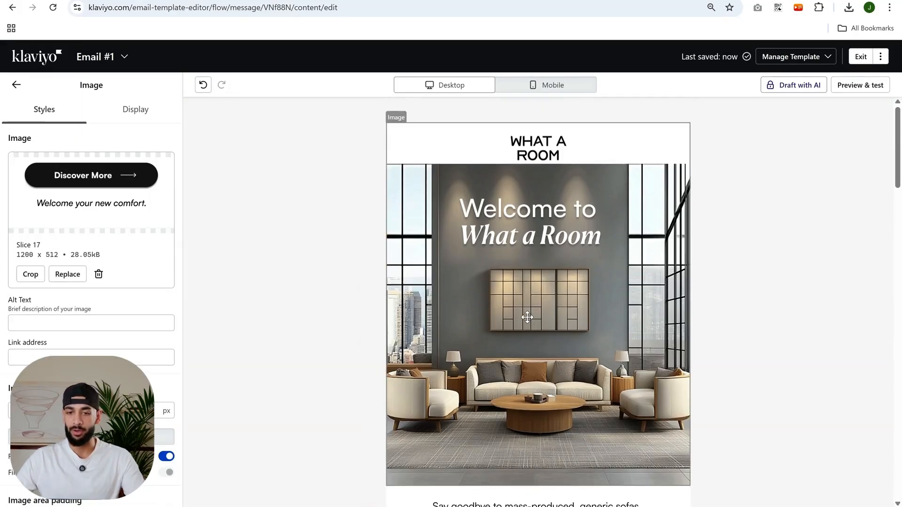
left_click(528, 318)
scroll(458, 358, "down", 5)
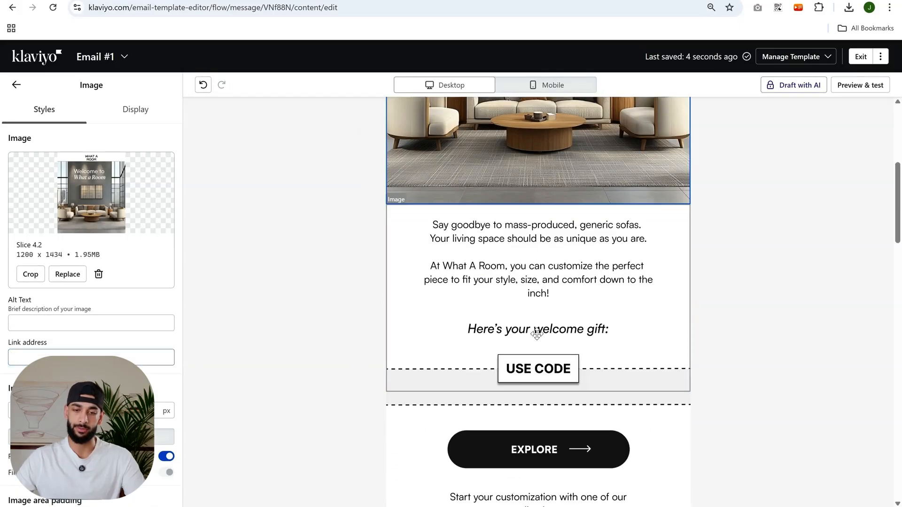
left_click(578, 282)
scroll(579, 282, "down", 4)
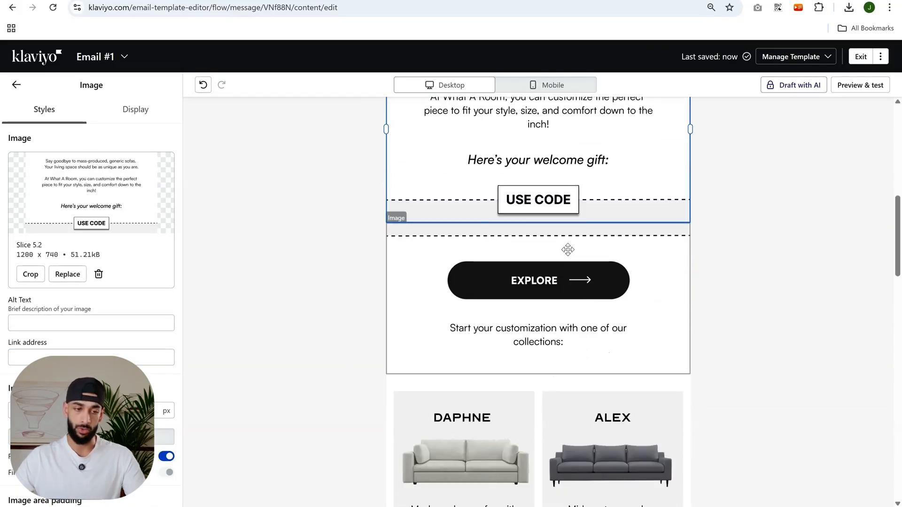
scroll(567, 250, "up", 2)
left_click(16, 84)
scroll(602, 132, "up", 2)
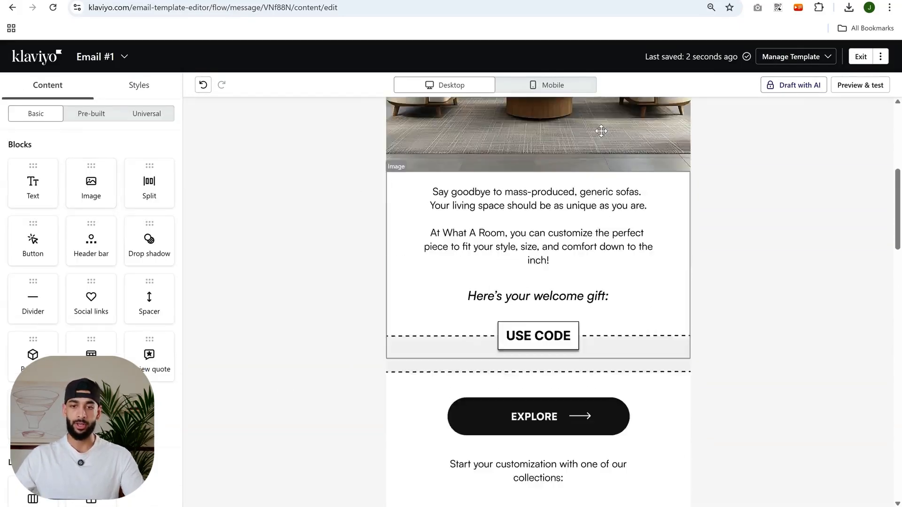
scroll(601, 132, "up", 1)
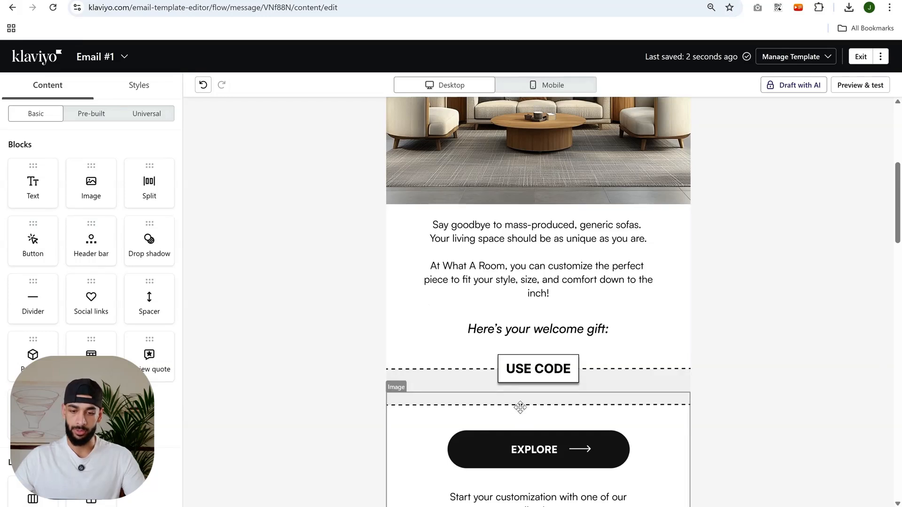
scroll(543, 308, "down", 3)
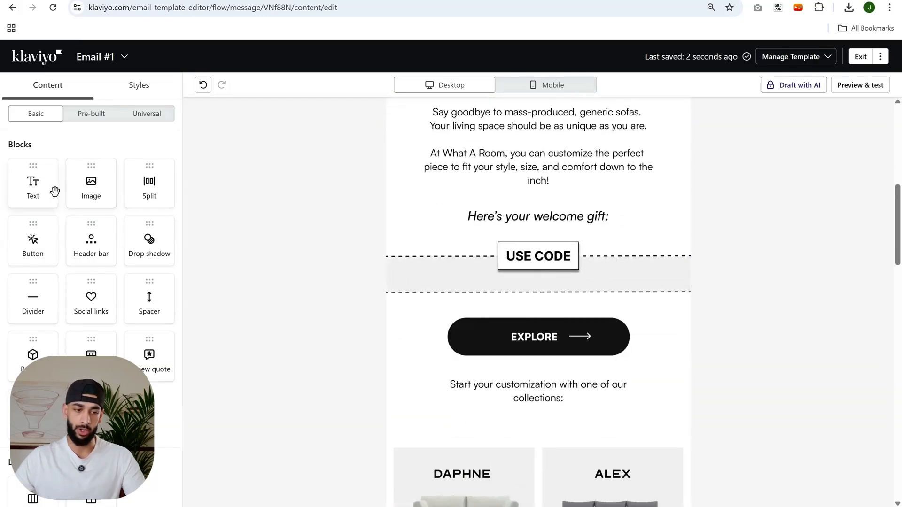
left_click_drag(56, 190, 549, 269)
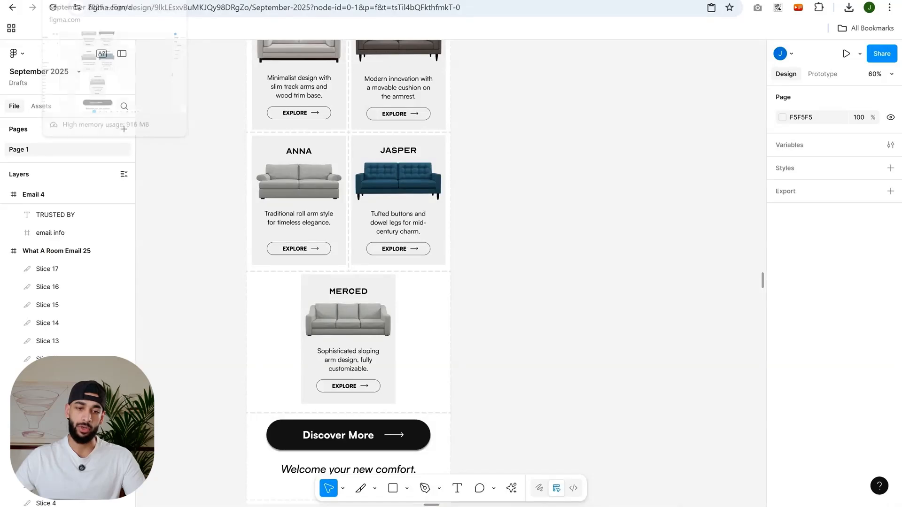
- Copy the coupon band's F1F1F1 background color from the welcome code group in Figma and return to Klaviyo
scroll(533, 249, "up", 10)
scroll(541, 264, "up", 4)
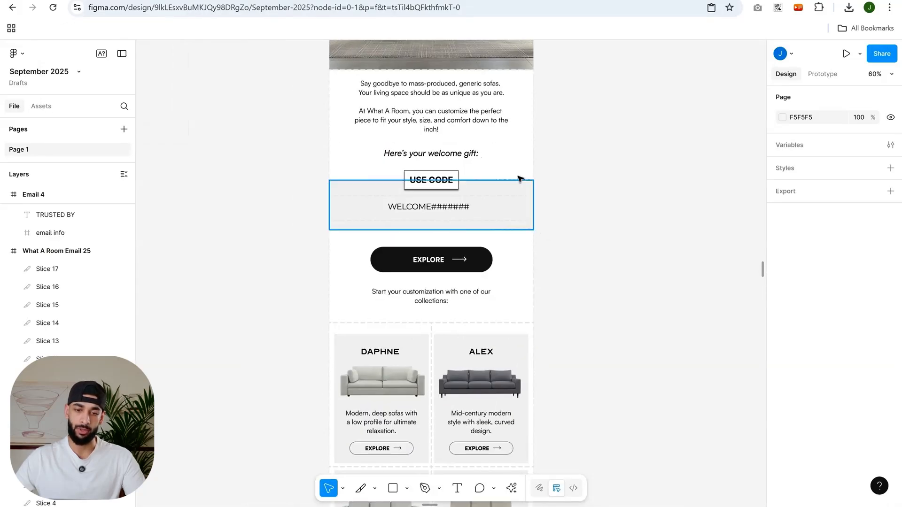
scroll(477, 200, "up", 5)
left_click(478, 199)
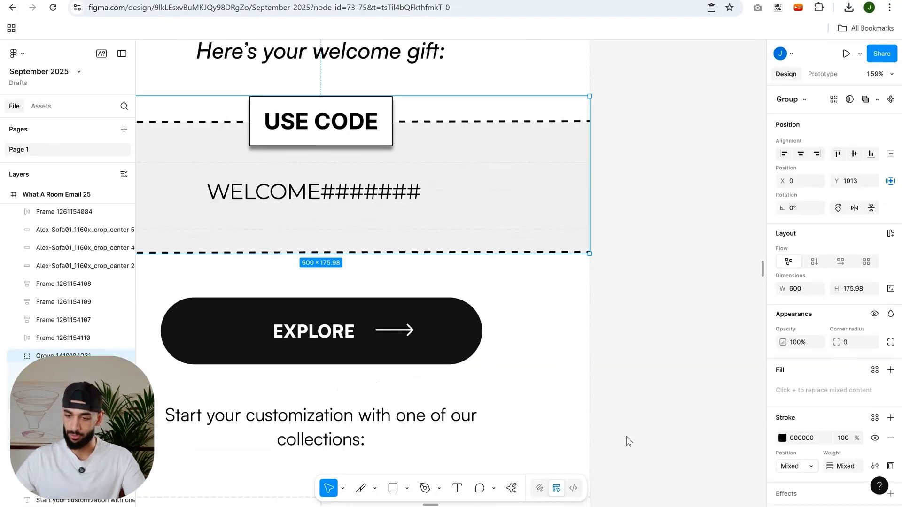
scroll(813, 443, "down", 1)
scroll(687, 328, "down", 1)
scroll(794, 428, "down", 2)
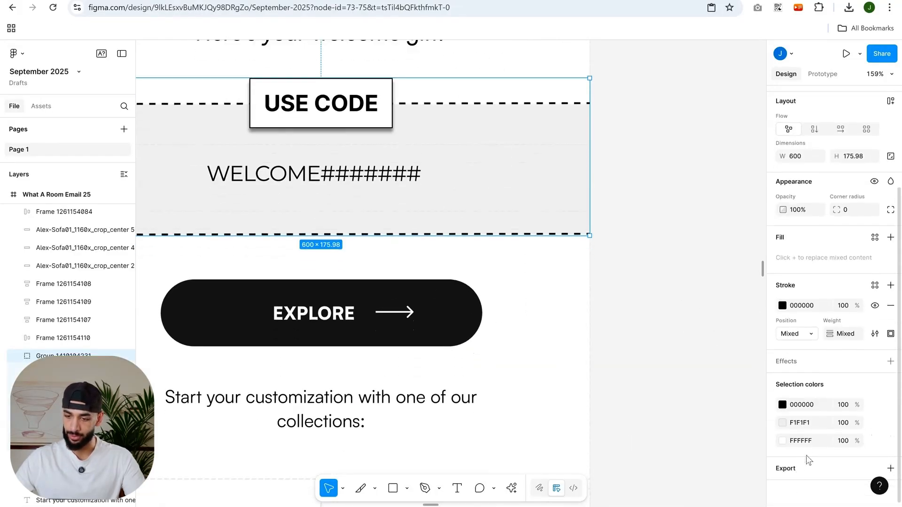
double_click(809, 429)
key("ctrl+c")
key("alt+Tab")
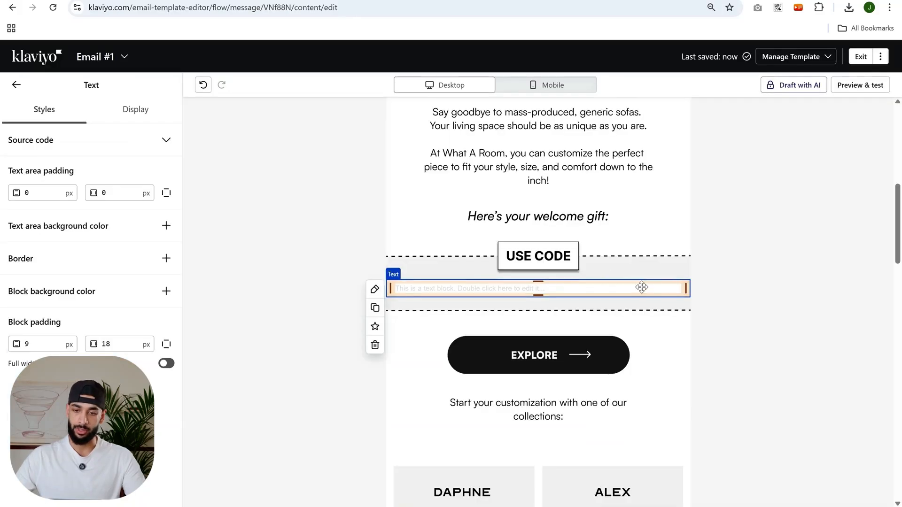
- Set the new text block's background color to F1F1F1
left_click(166, 292)
left_click(43, 315)
key("ctrl+v")
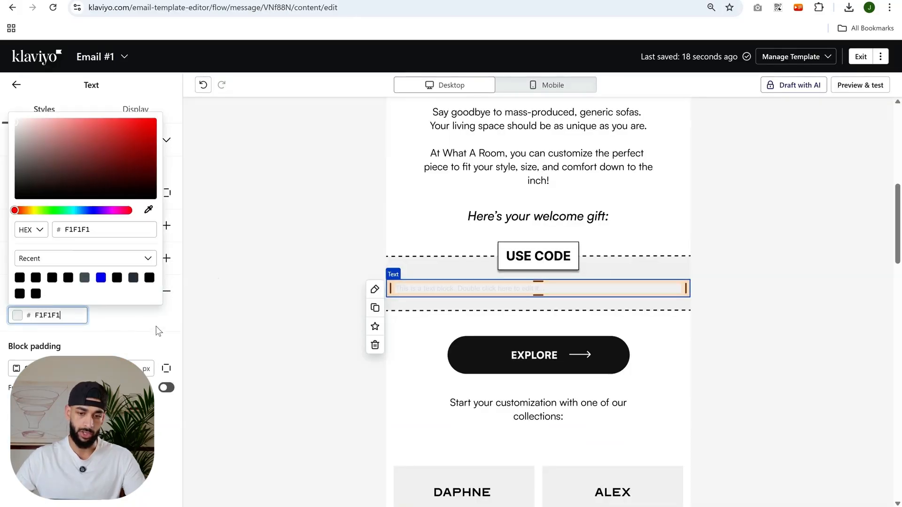
key("Return")
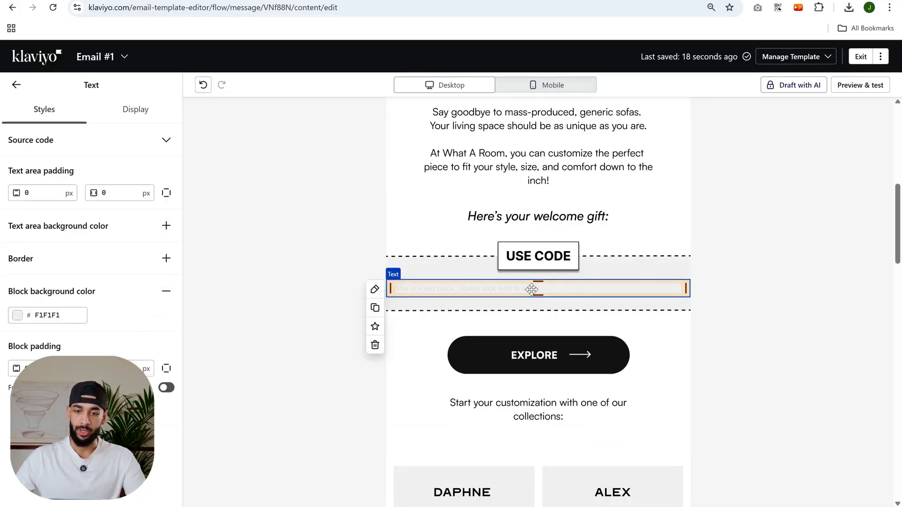
- Replace the text block's placeholder with the coupon tag {% coupon_code 'WELCOME' %}
double_click(512, 289)
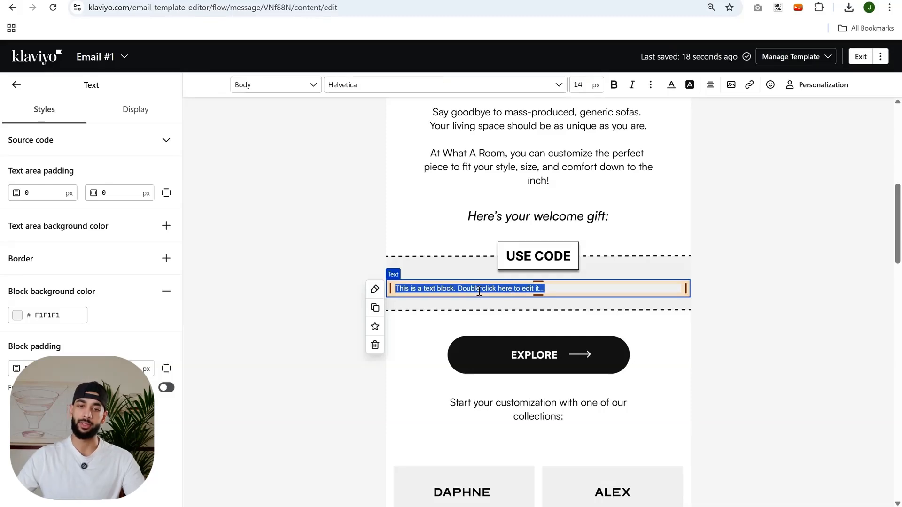
triple_click(433, 287)
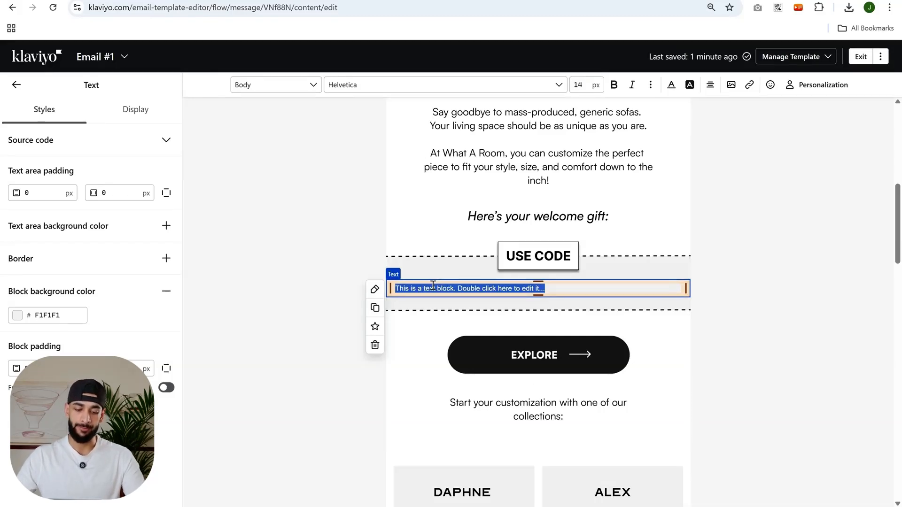
key("ctrl+v")
left_click(529, 299)
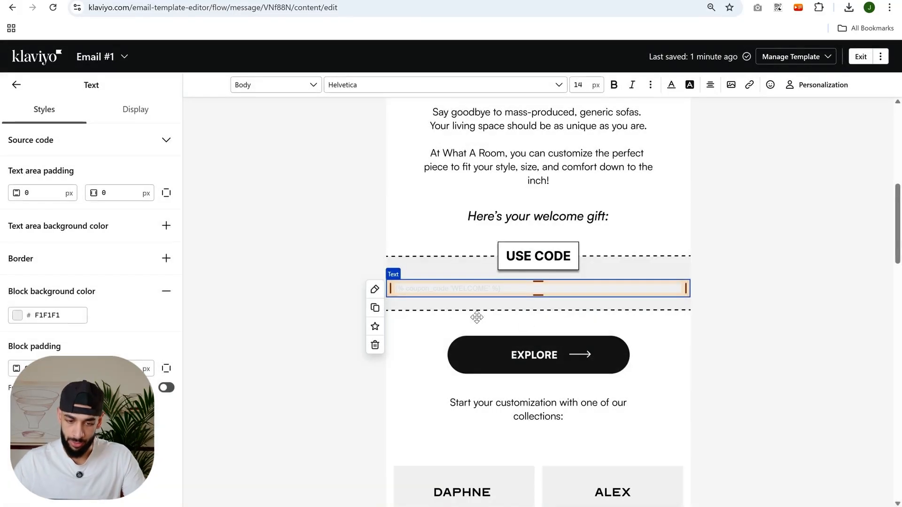
- Format the coupon tag text as black, center-aligned and 20 px
triple_click(460, 291)
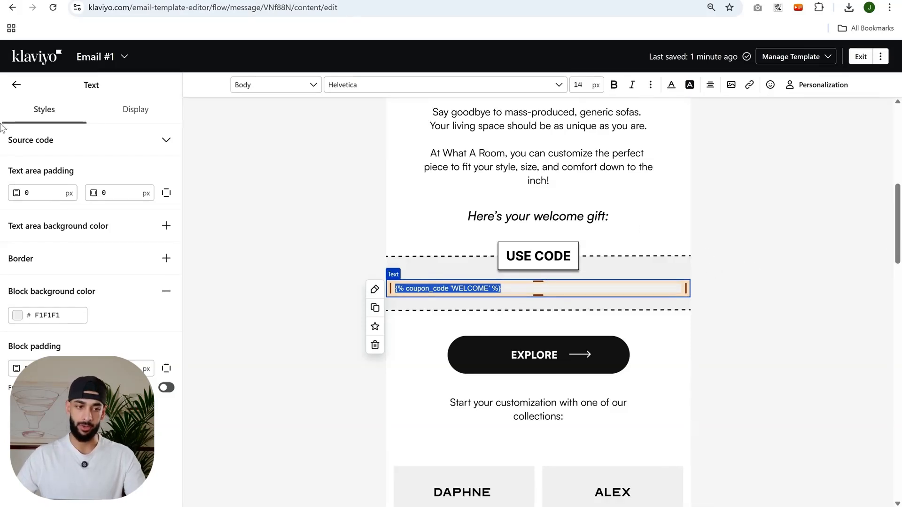
left_click(18, 88)
left_click(468, 287)
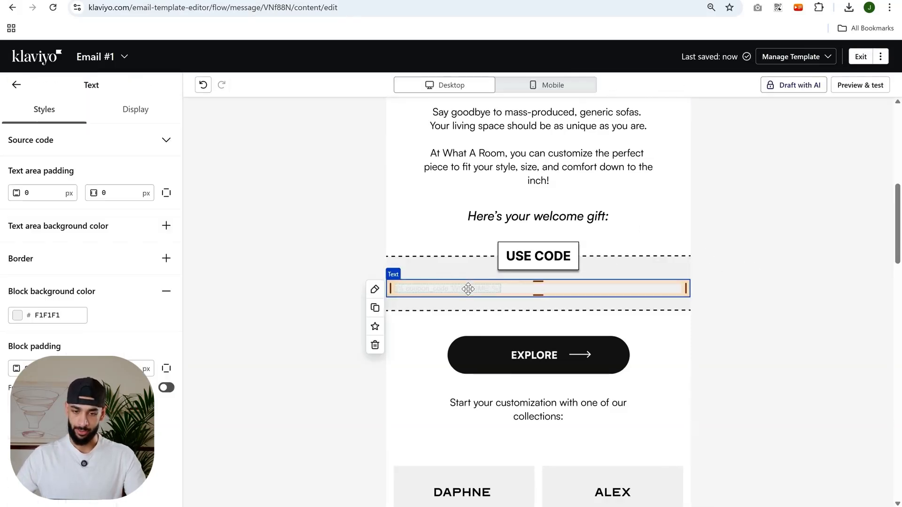
triple_click(469, 289)
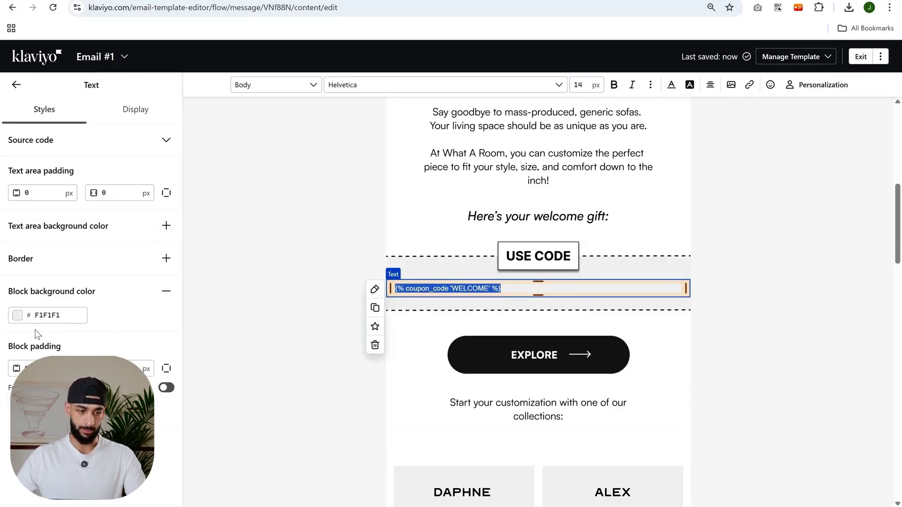
left_click(671, 86)
left_click_drag(679, 123, 684, 182)
left_click(710, 85)
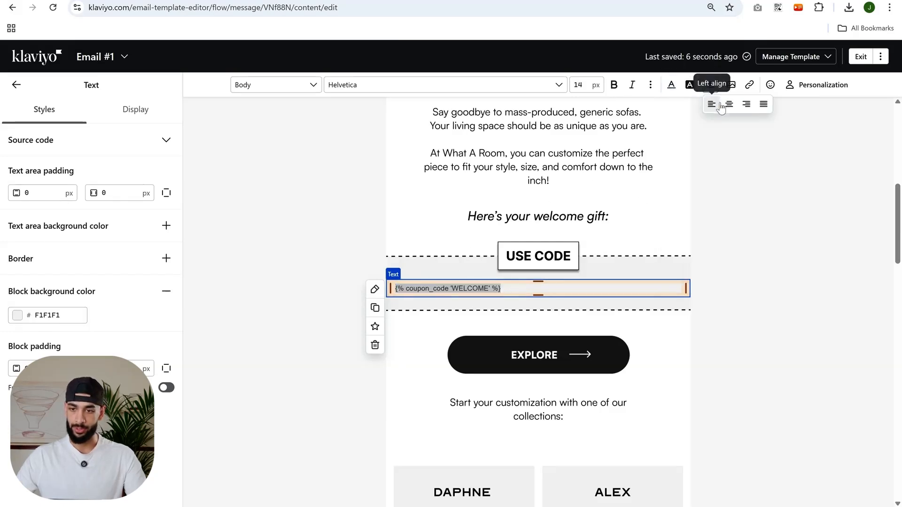
left_click(728, 104)
left_click(581, 84)
type("20")
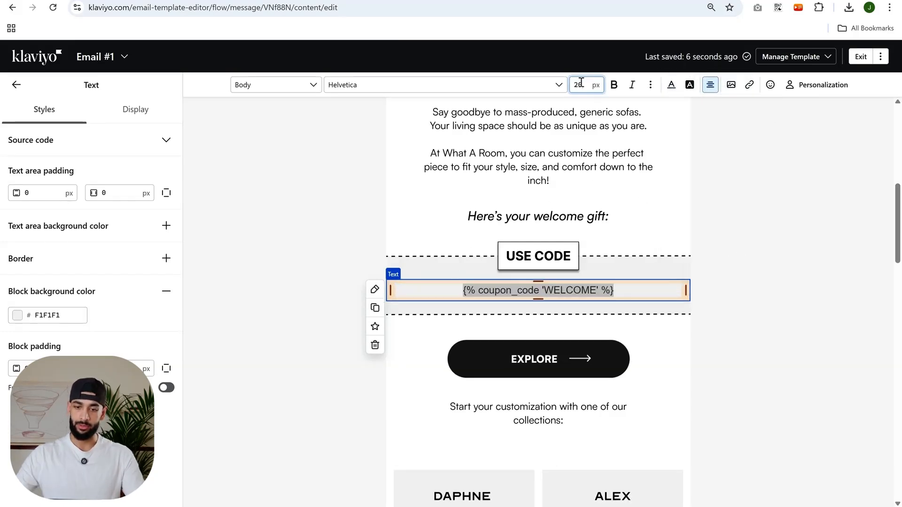
left_click(767, 313)
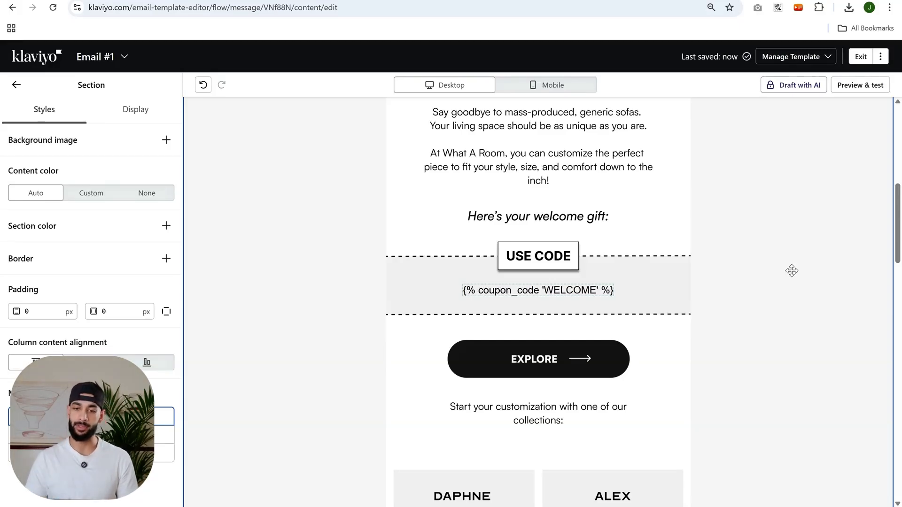
- Review the assembled email sections and examine the link address settings of the Explore and hero images
scroll(636, 418, "up", 1)
scroll(584, 384, "up", 6)
scroll(584, 384, "down", 6)
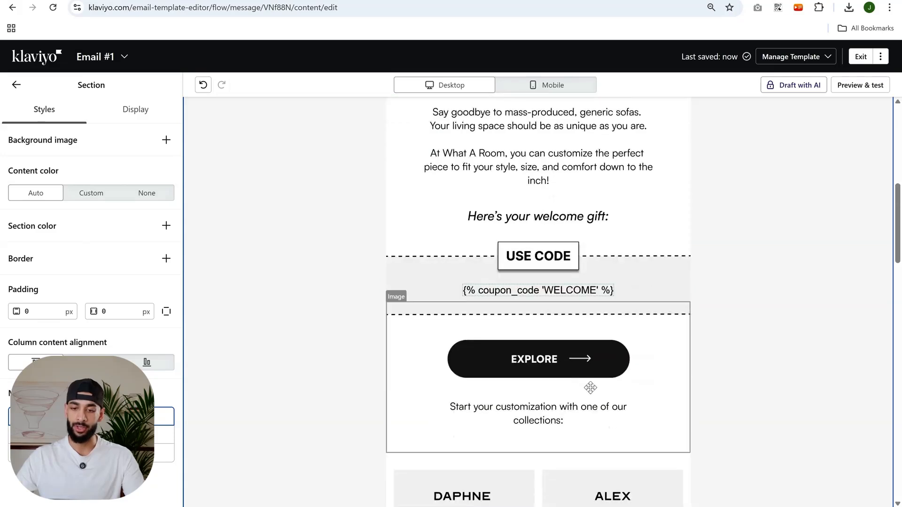
left_click(592, 381)
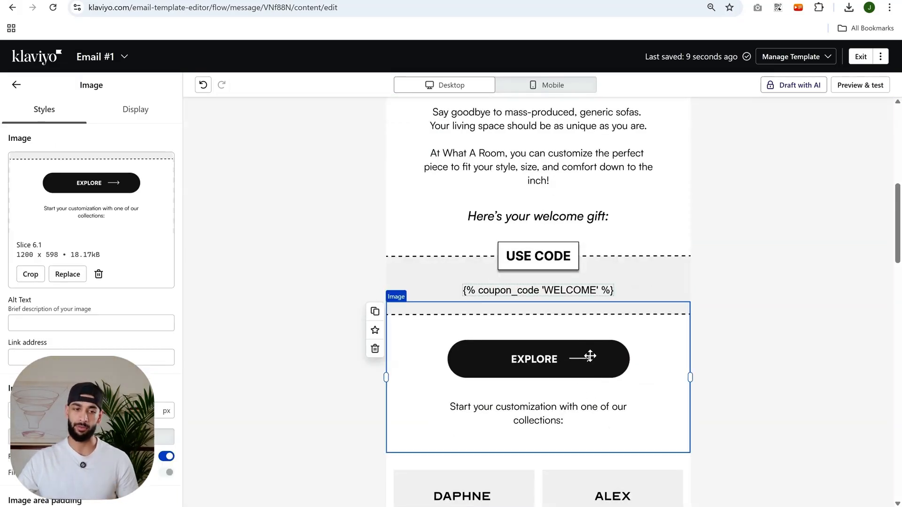
scroll(591, 356, "up", 8)
left_click(585, 198)
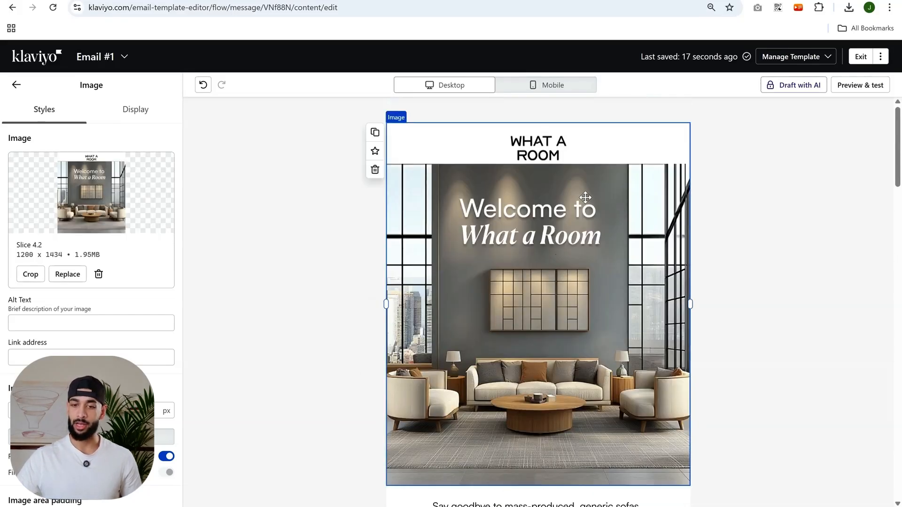
scroll(585, 197, "down", 3)
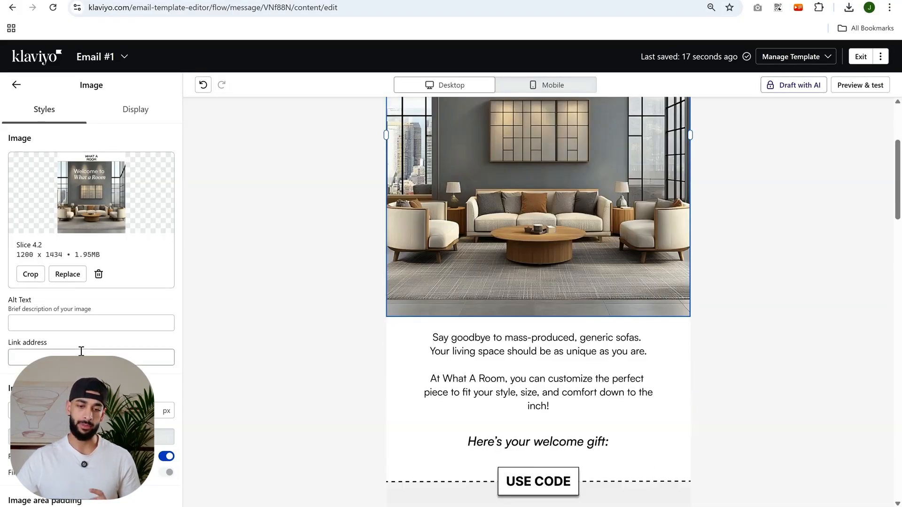
scroll(145, 351, "down", 3)
scroll(123, 272, "up", 3)
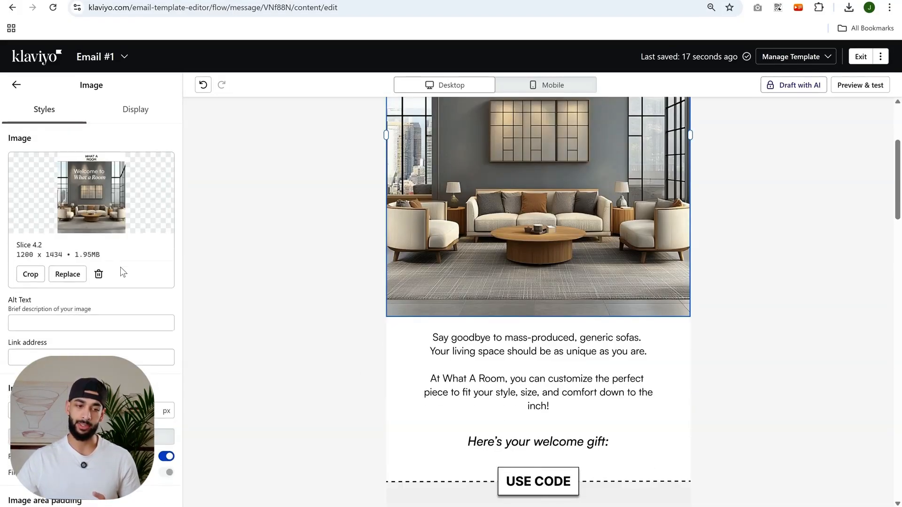
- Switch the assembled email to the mobile preview and review its full layout from the hero image down to the footer
scroll(560, 266, "down", 15)
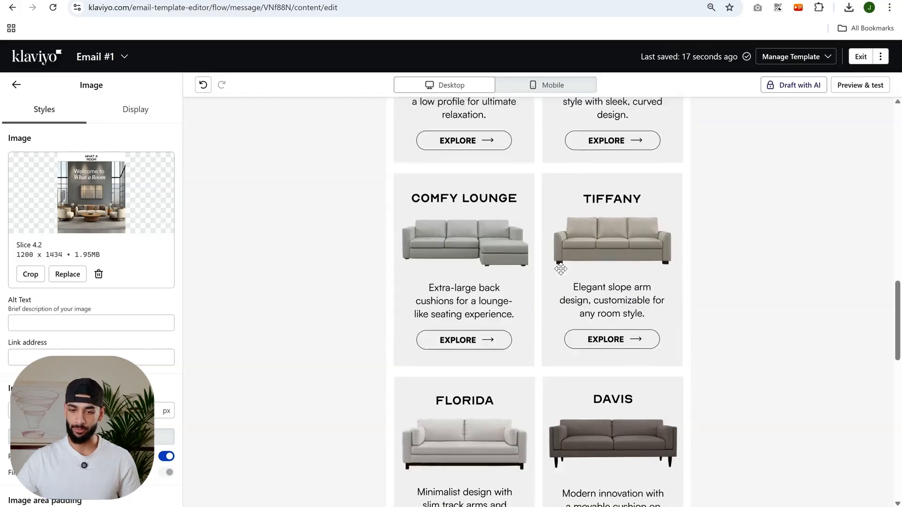
scroll(566, 211, "up", 4)
left_click(577, 88)
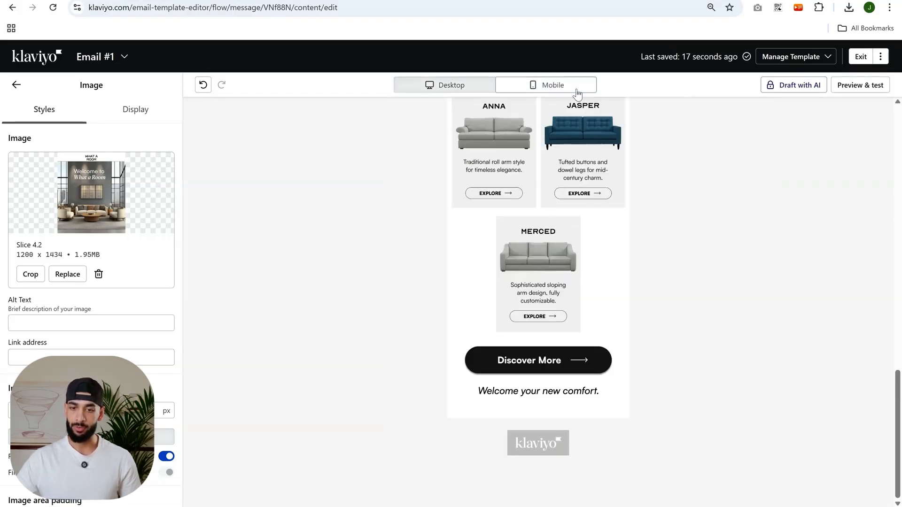
scroll(571, 329, "up", 10)
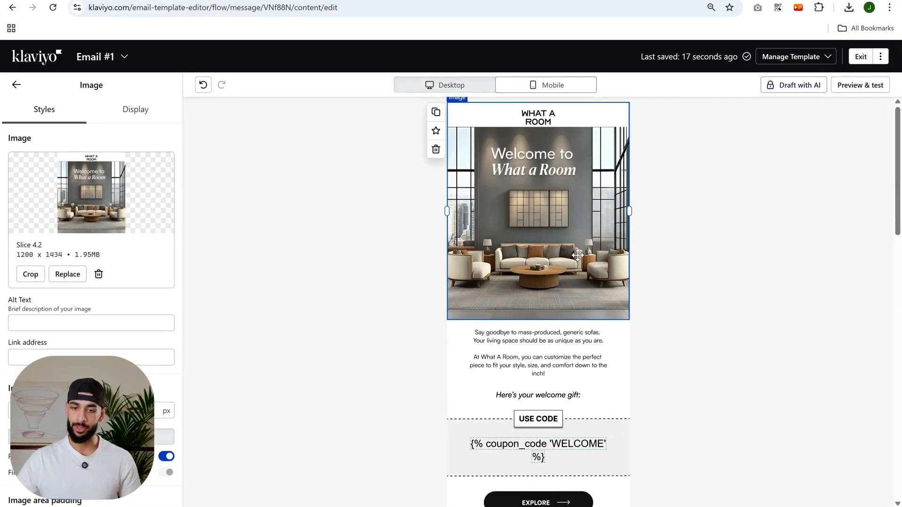
scroll(517, 400, "down", 10)
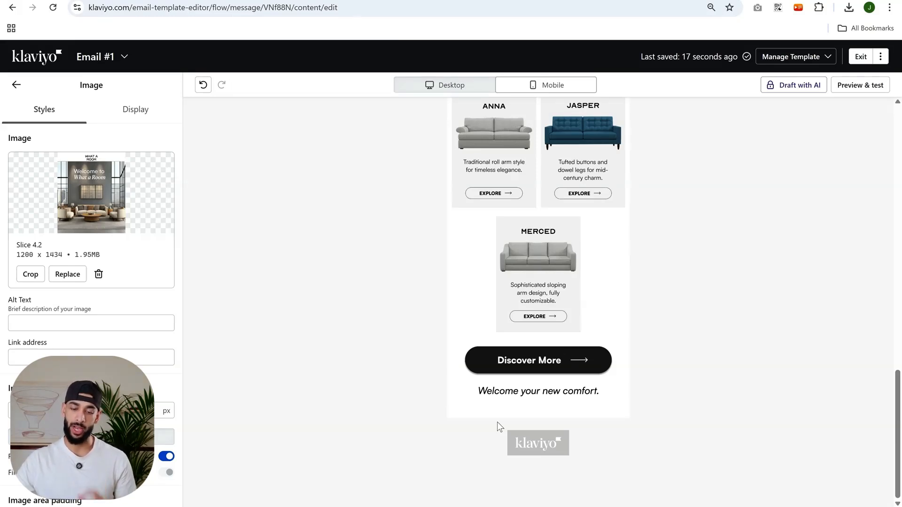
scroll(530, 312, "up", 10)
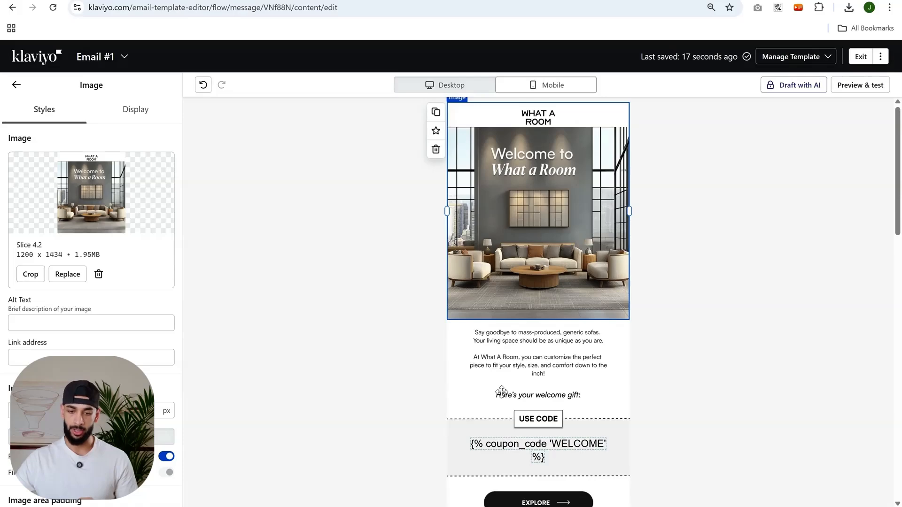
scroll(531, 311, "down", 6)
scroll(531, 311, "down", 5)
scroll(531, 312, "up", 10)
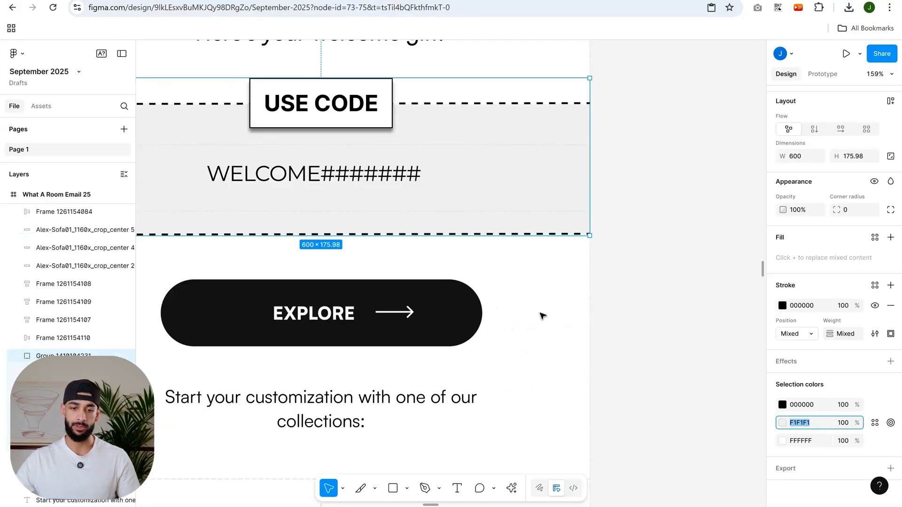
- Return to the Figma file, deselect the coupon group and view the full email designs side by side
left_click(674, 270)
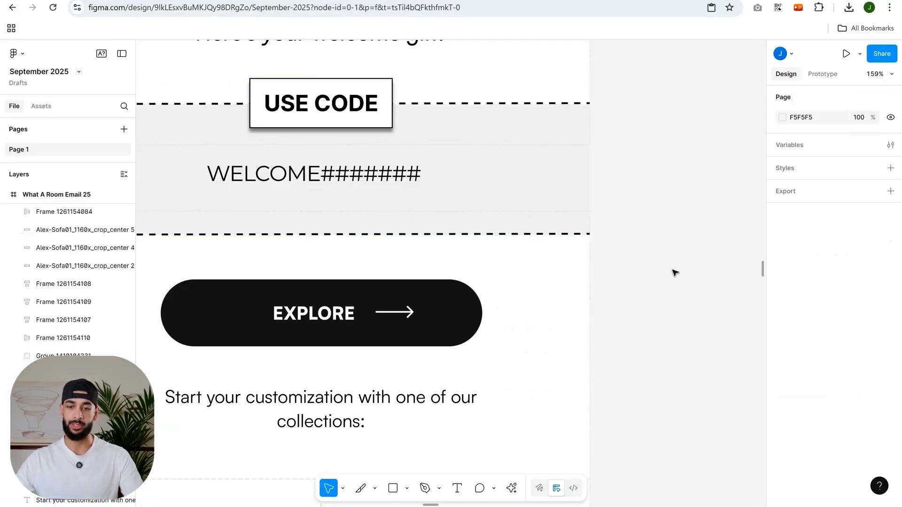
scroll(619, 324, "down", 12)
scroll(628, 319, "down", 2)
scroll(628, 319, "left", 1)
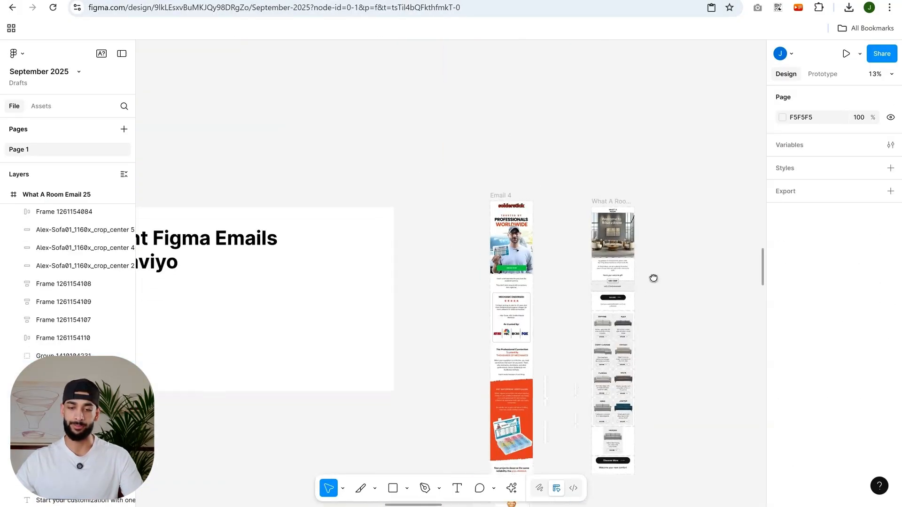